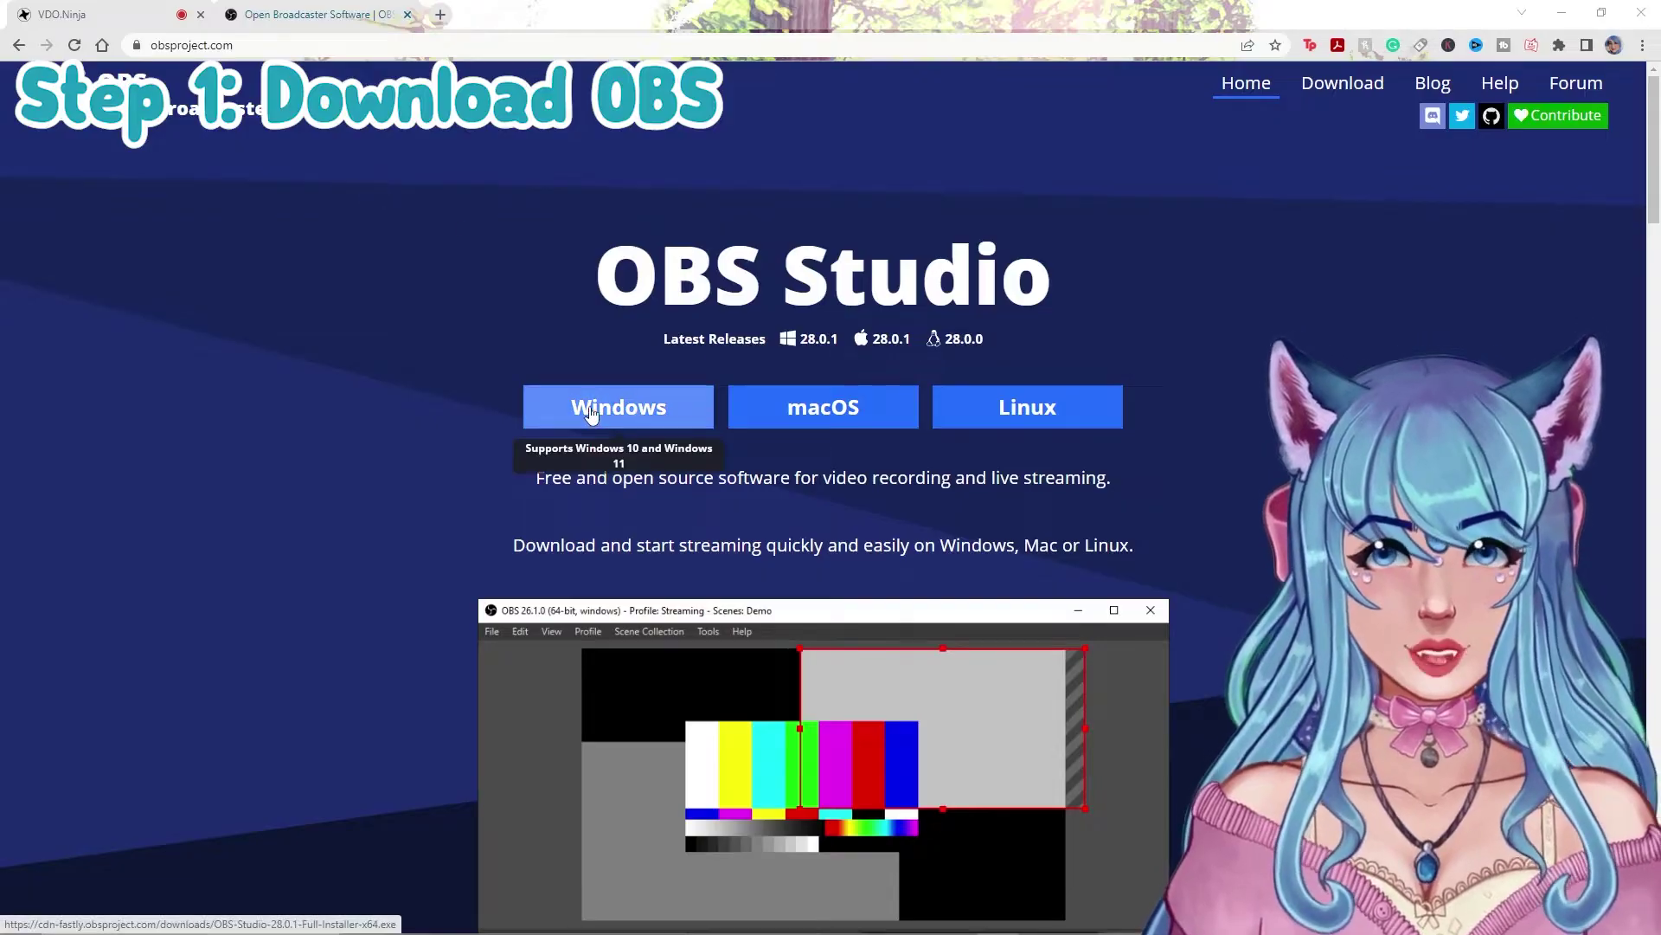
Download the OBS Studio Windows installer, then cancel its setup because OBS is already running
click(594, 410)
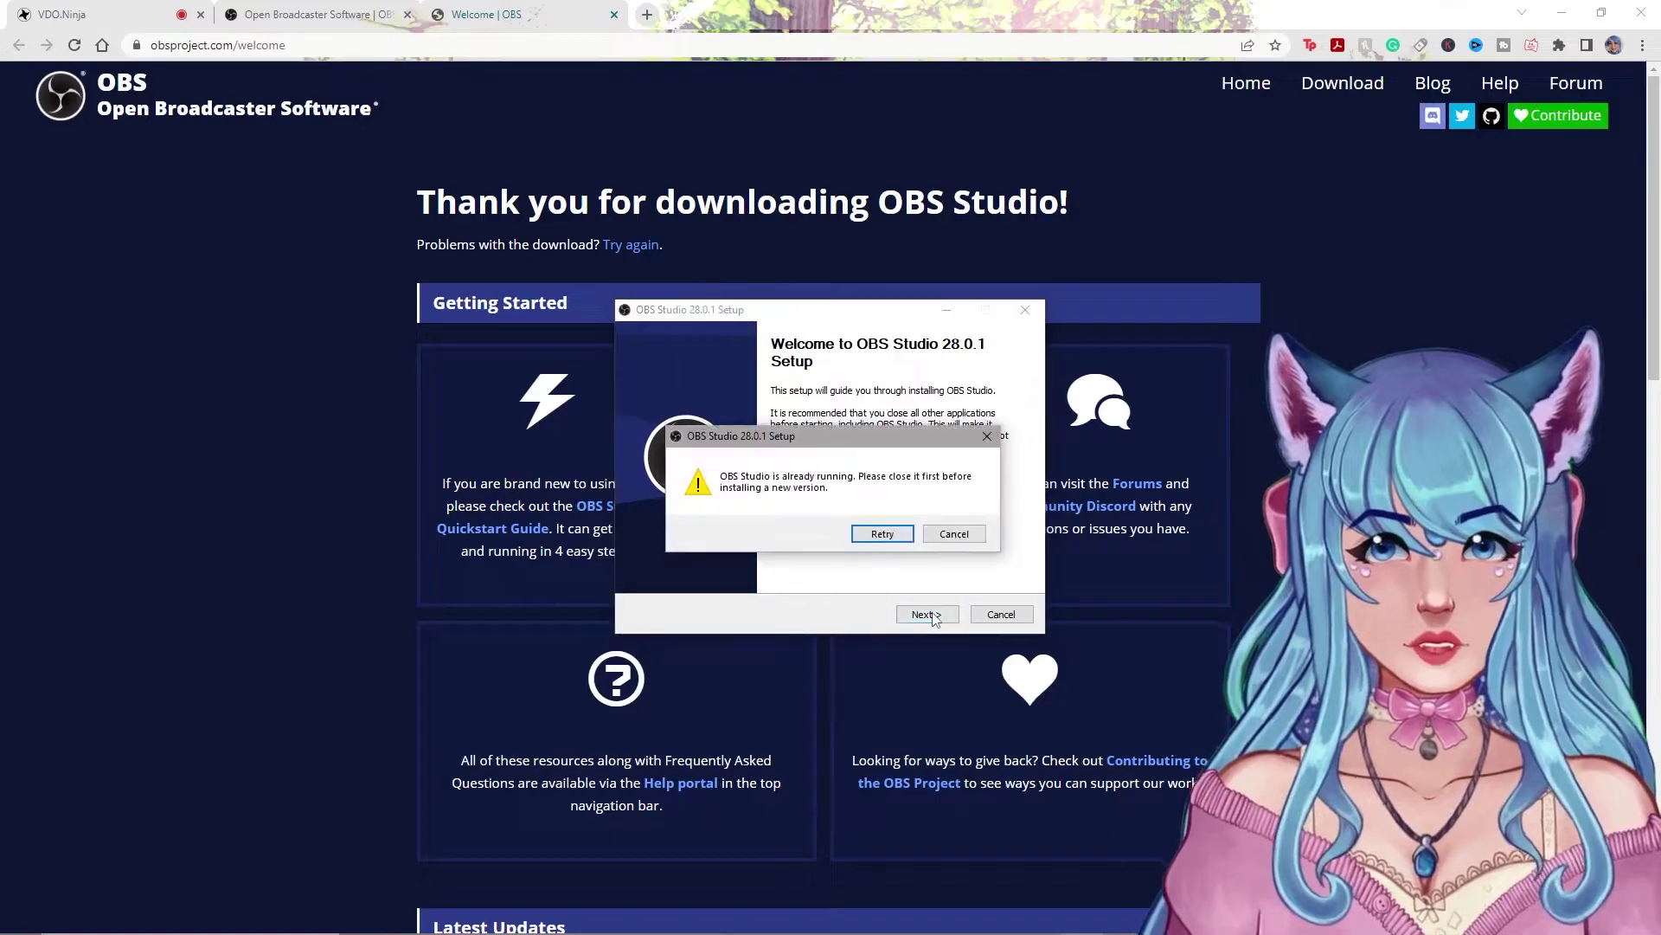
click(955, 534)
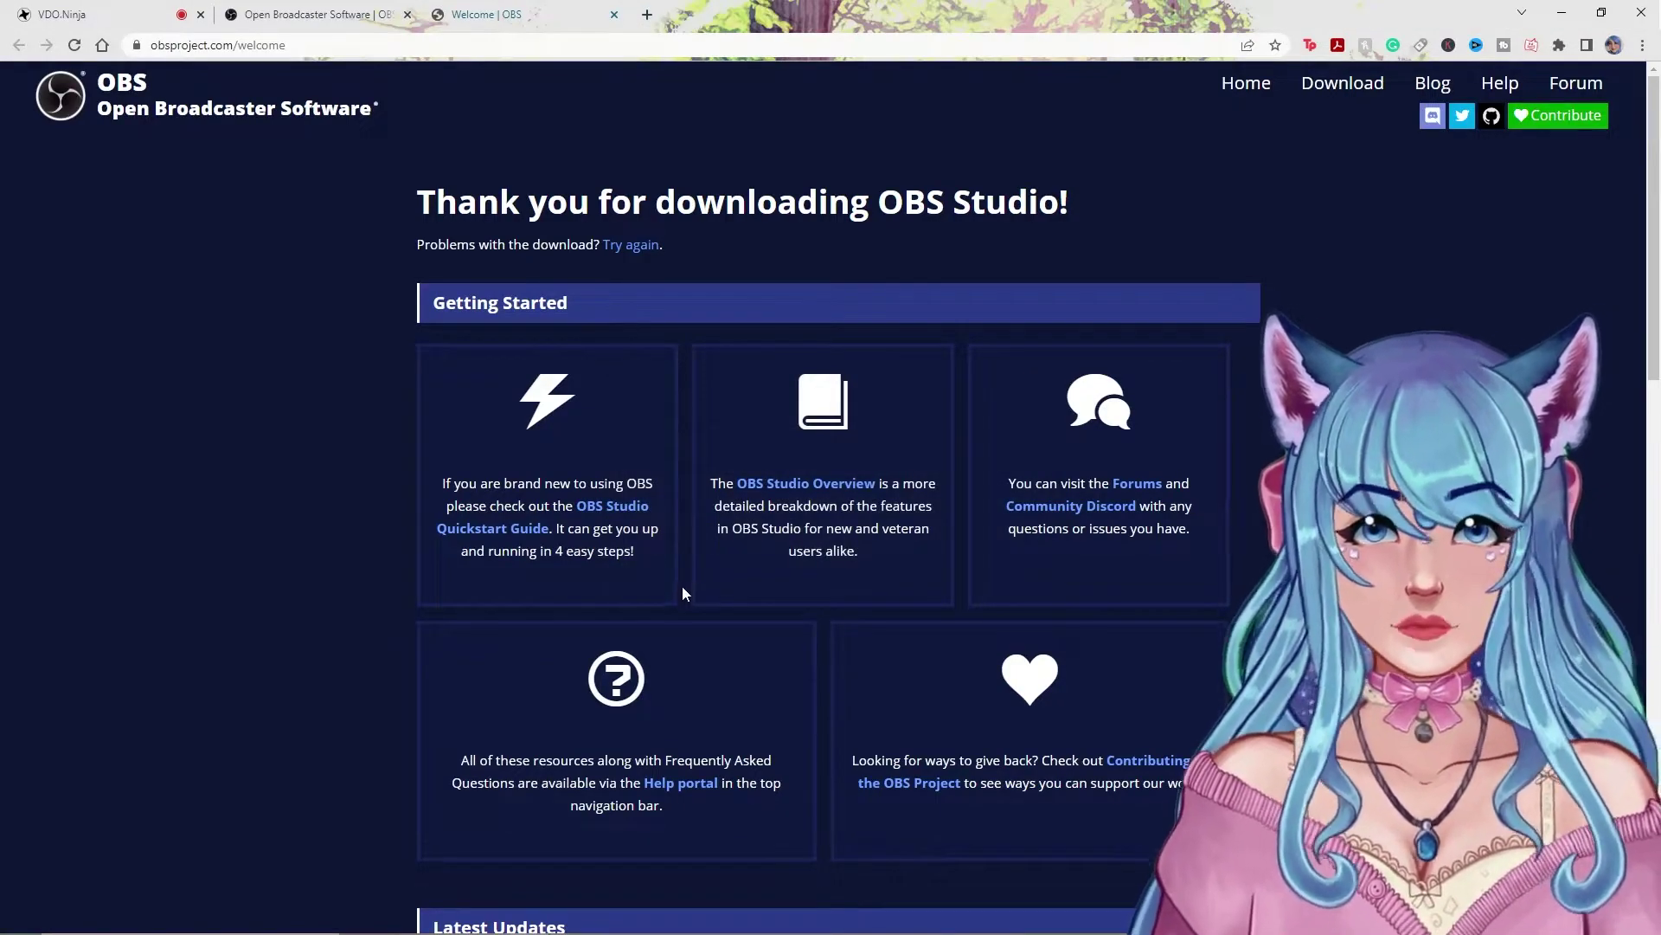
Search the taskbar for 'obs' and launch OBS Studio (64bit) from the best match
click(199, 916)
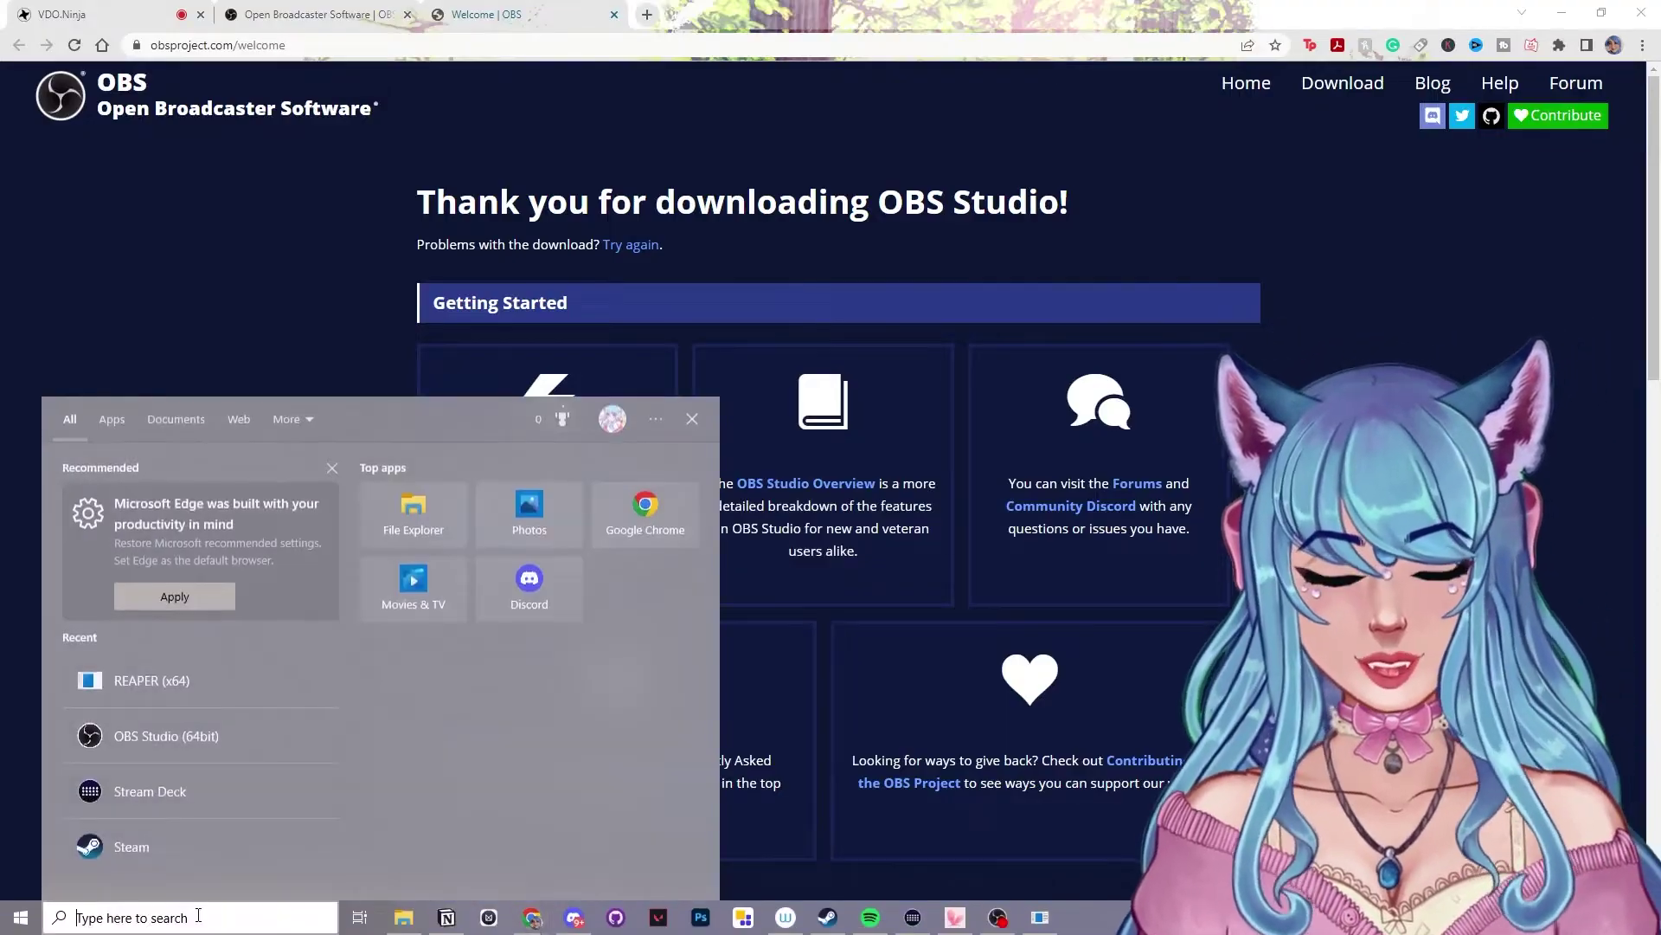
text(obs)
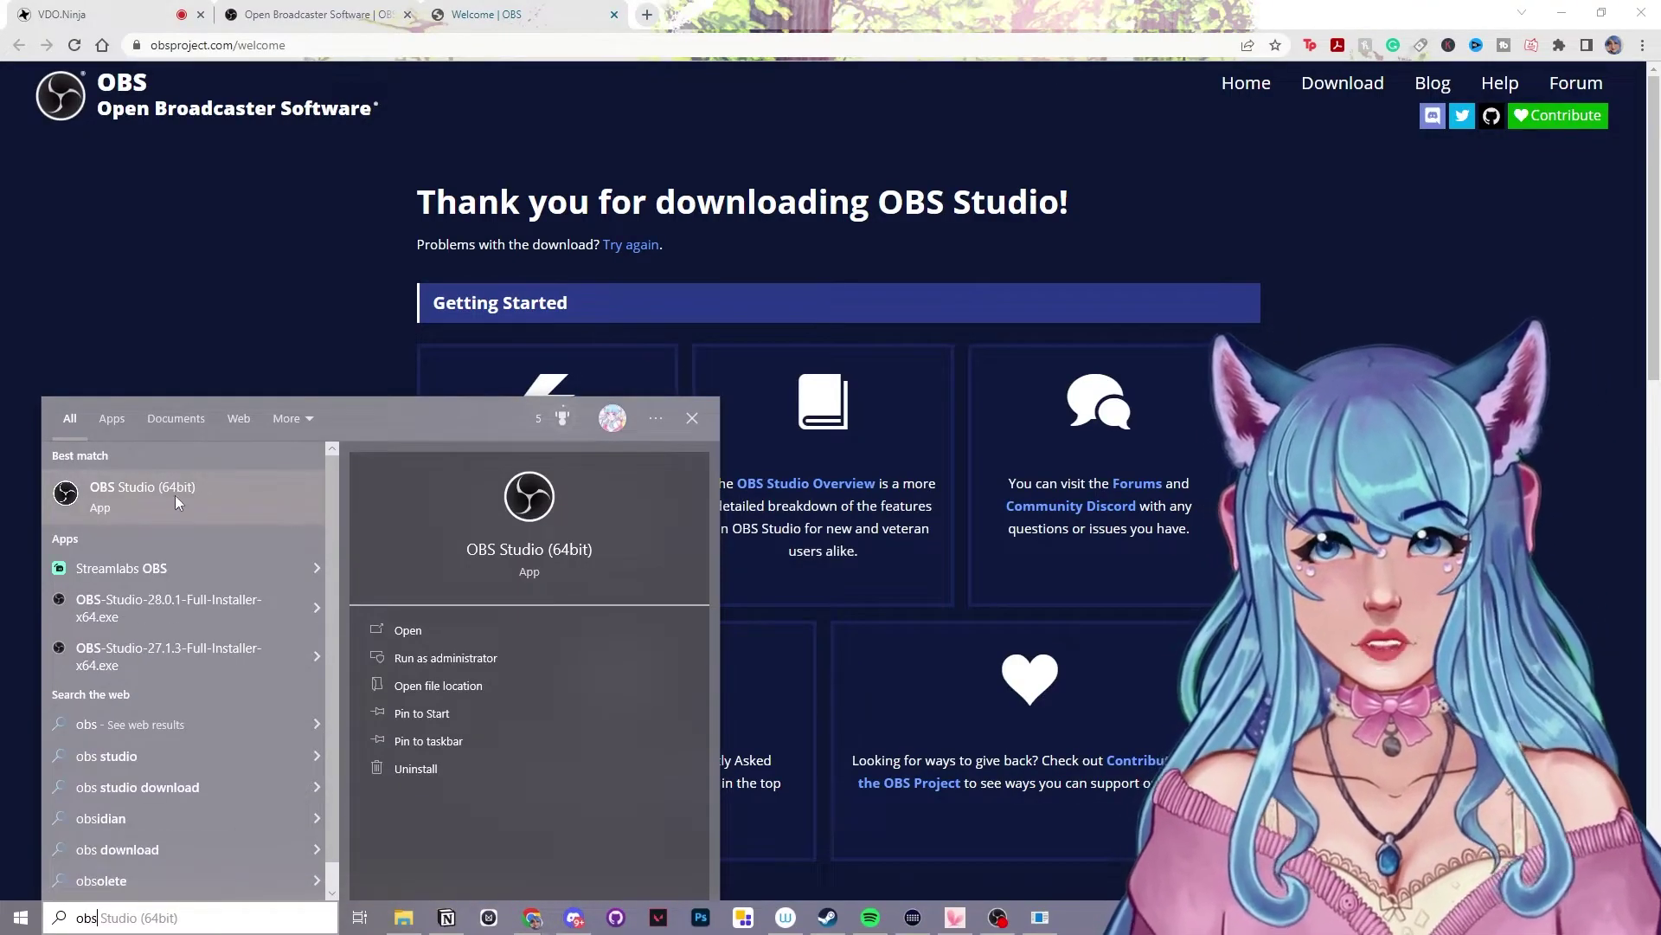
click(329, 294)
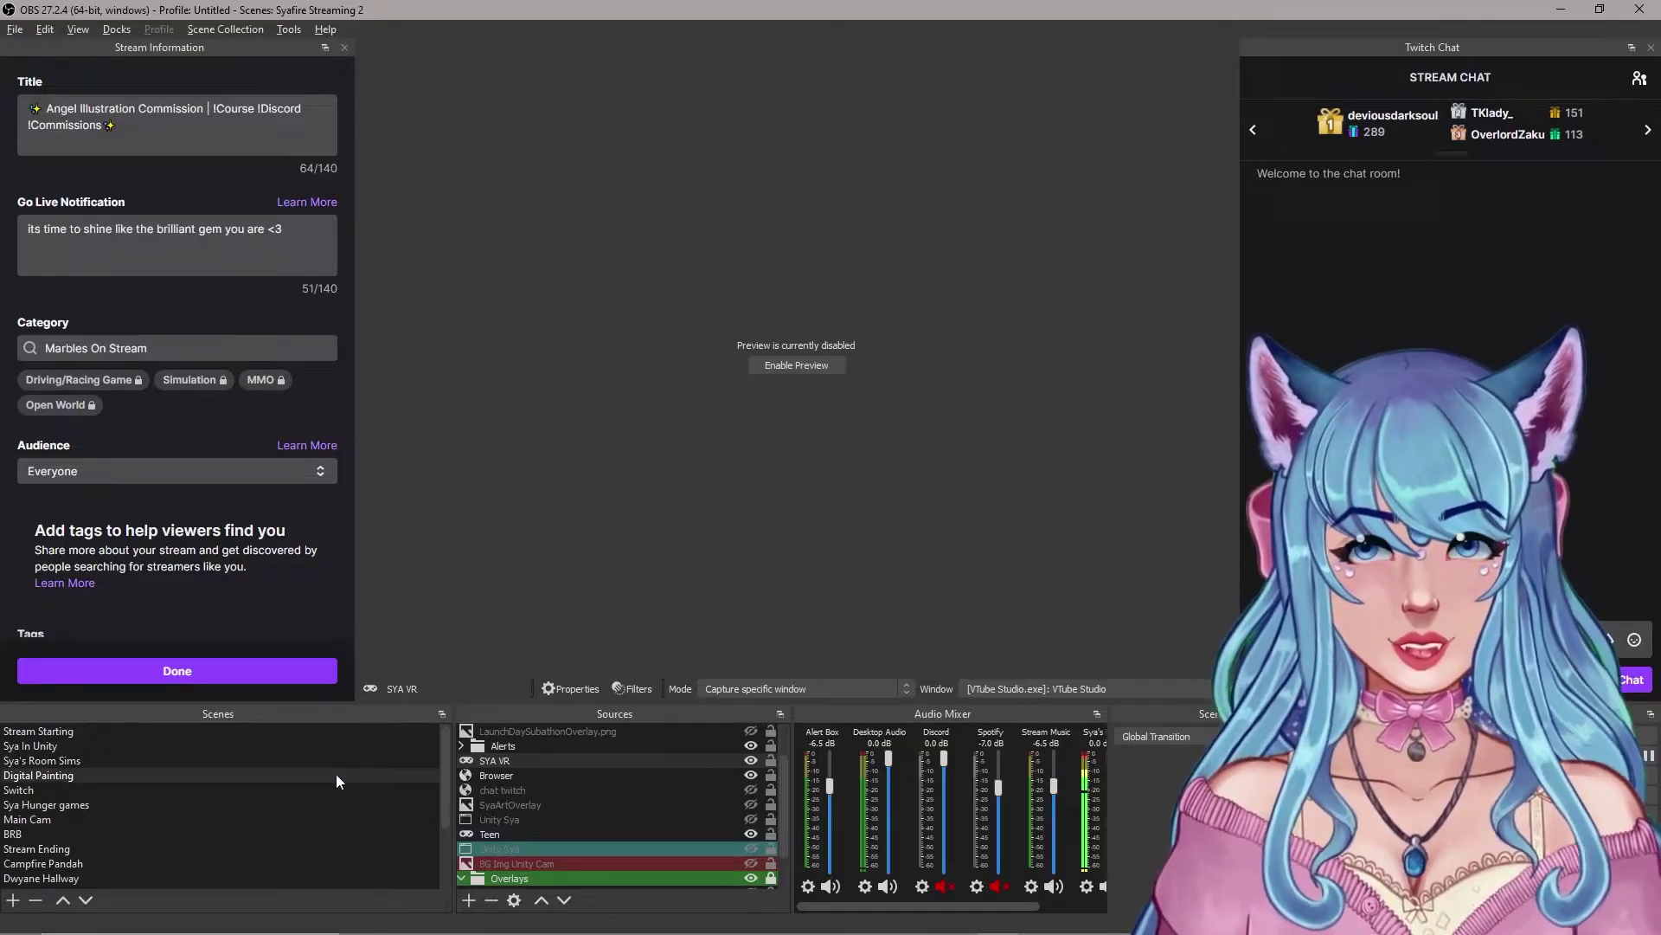
Create Scene 2 and add a Game Capture source named 'VR Sya 2d'
click(13, 900)
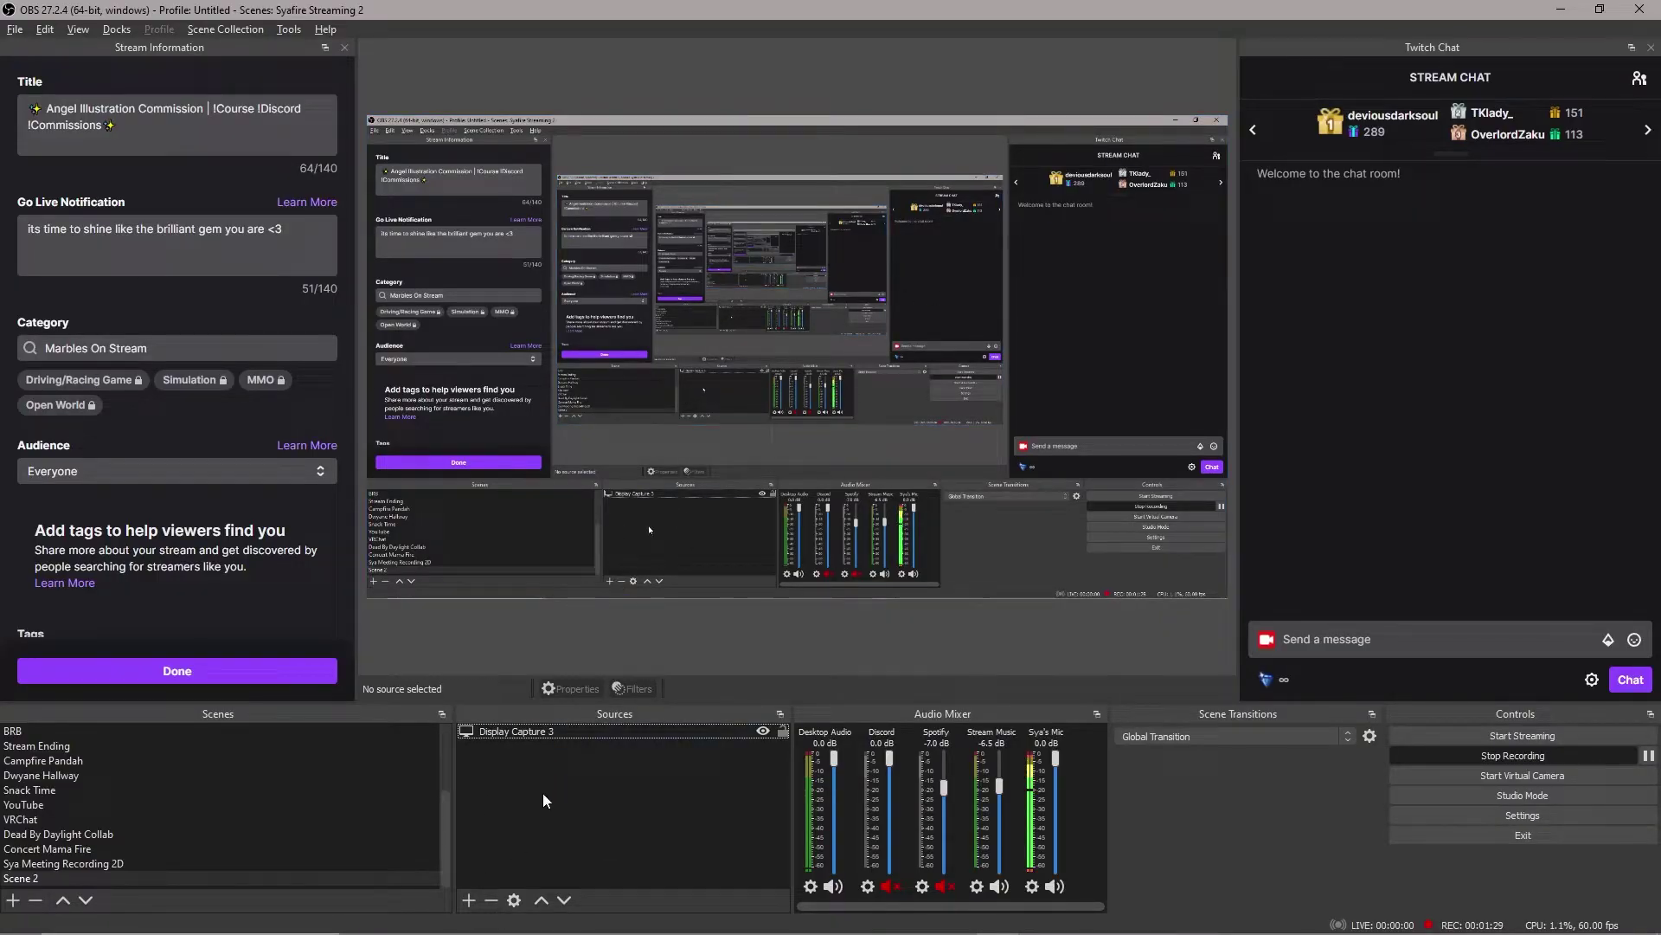
click(468, 900)
click(541, 701)
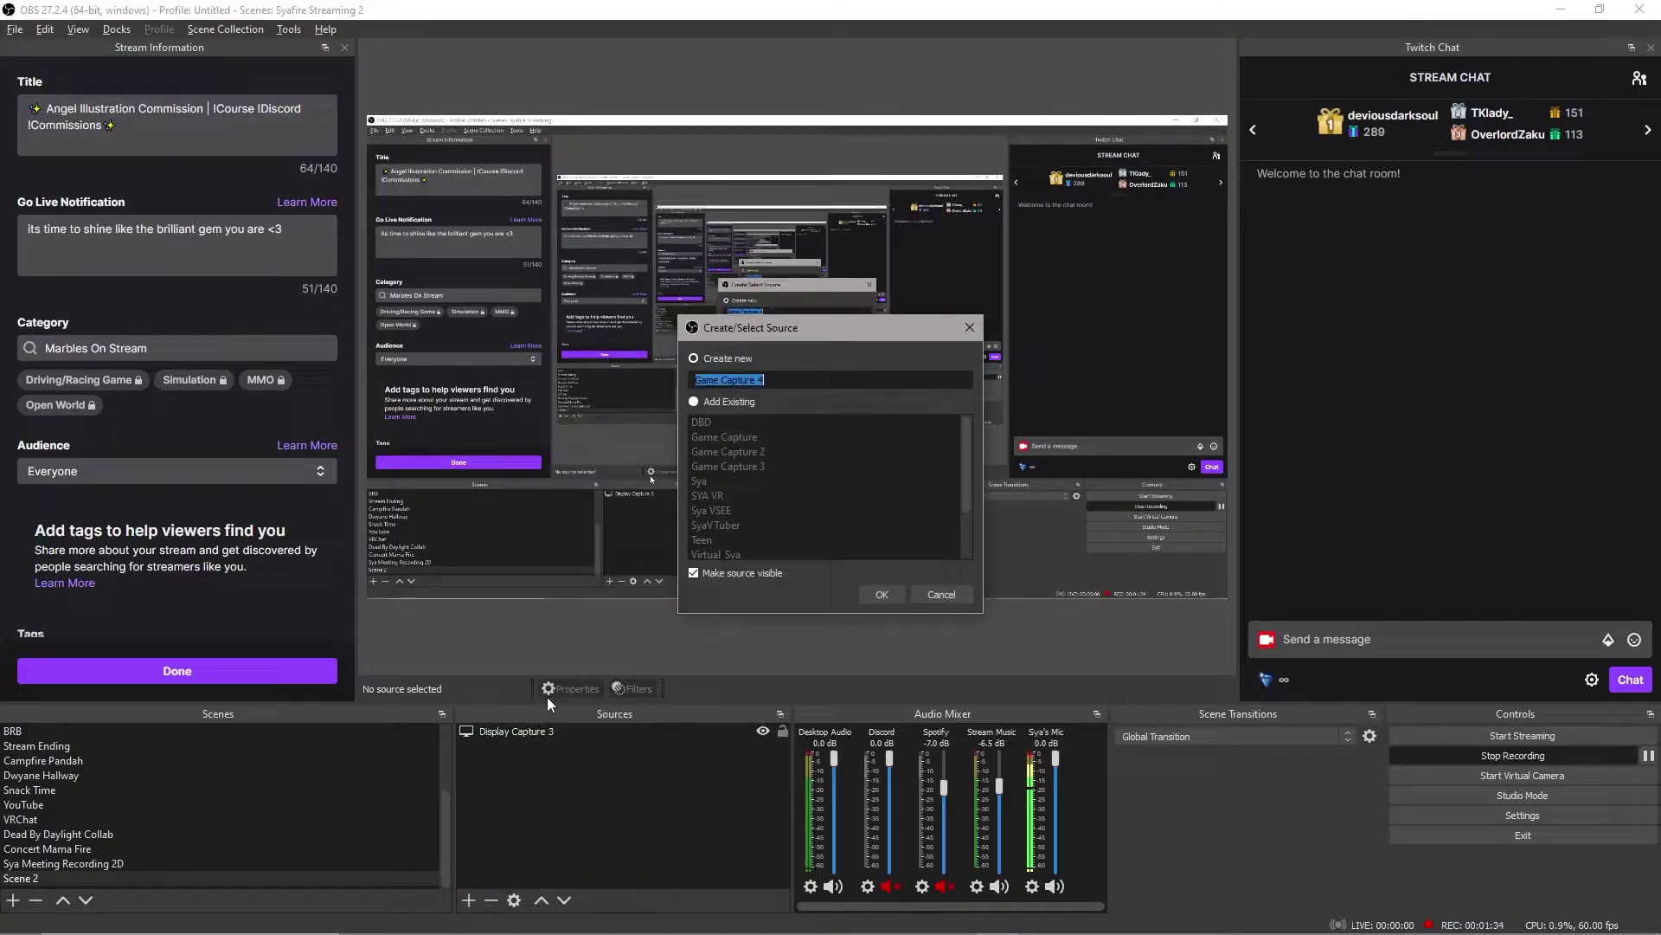
text(VR Sya 2d)
click(899, 596)
Set the capture mode to a specific window and choose the VTube Studio window
click(708, 524)
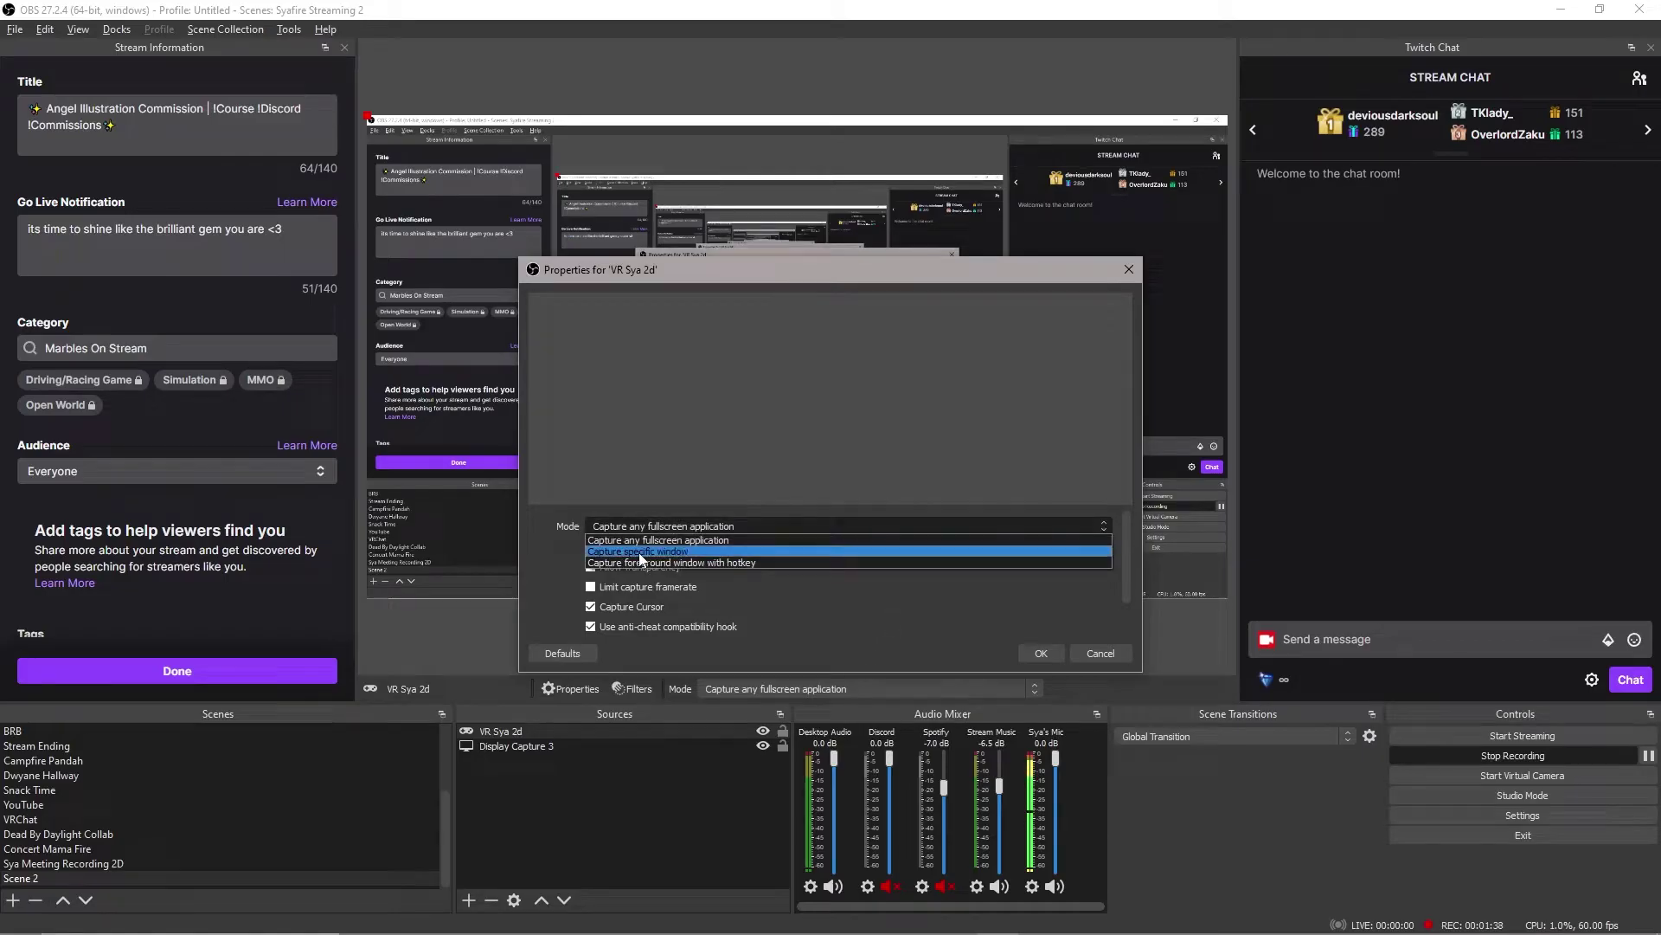
click(639, 552)
click(718, 550)
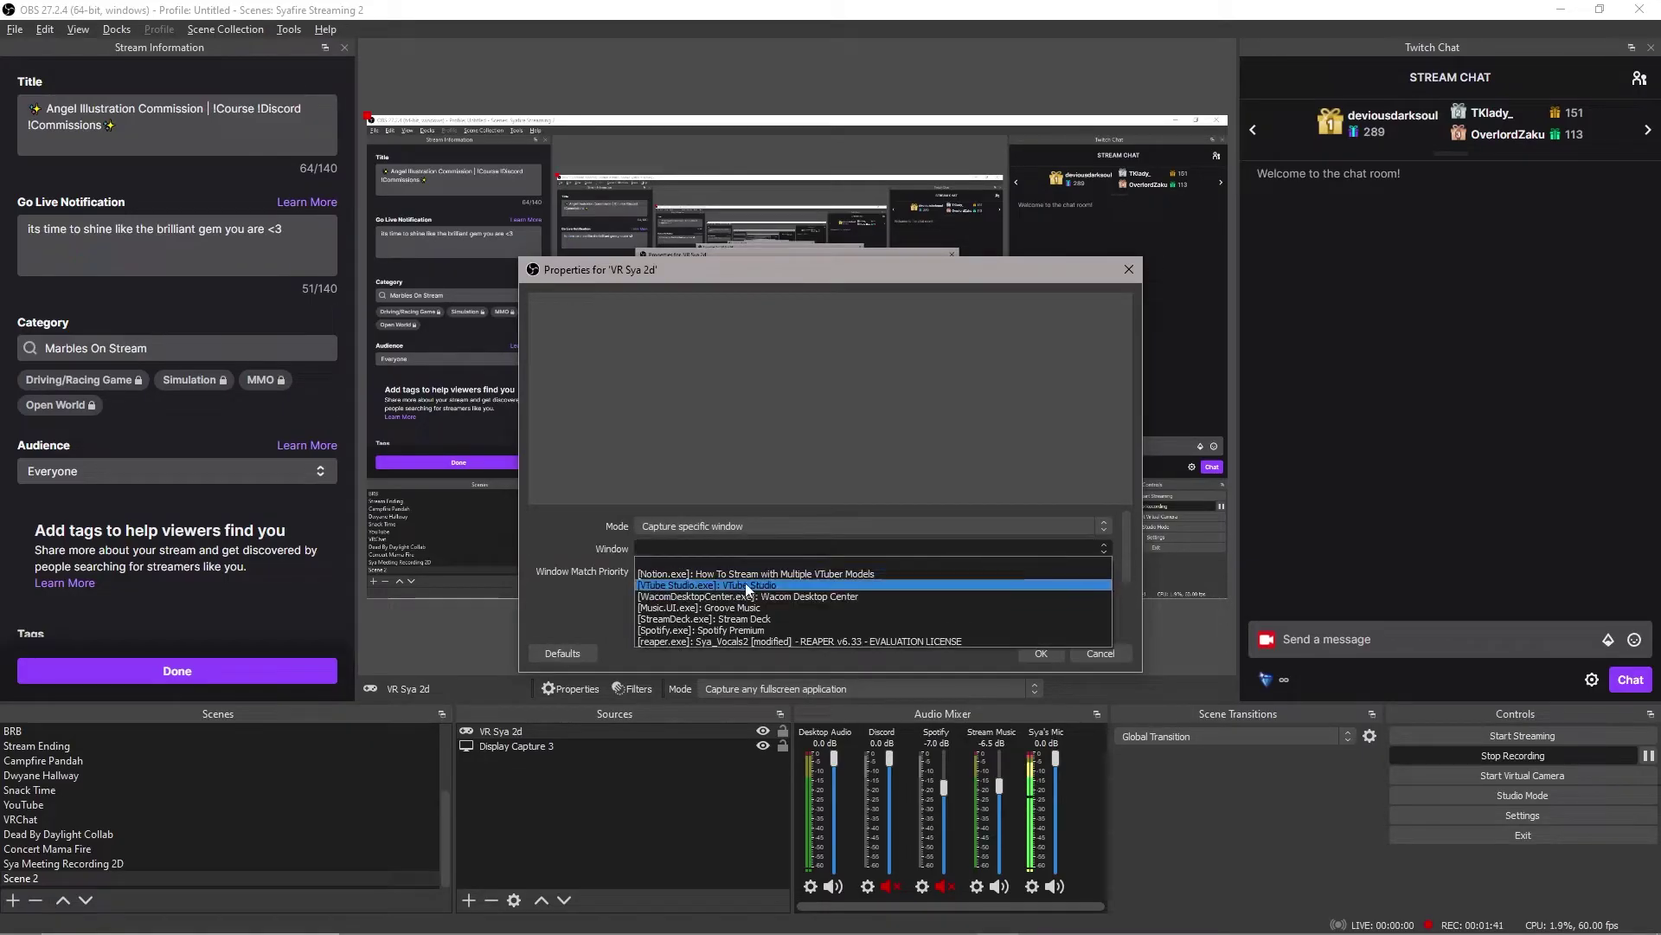
click(753, 585)
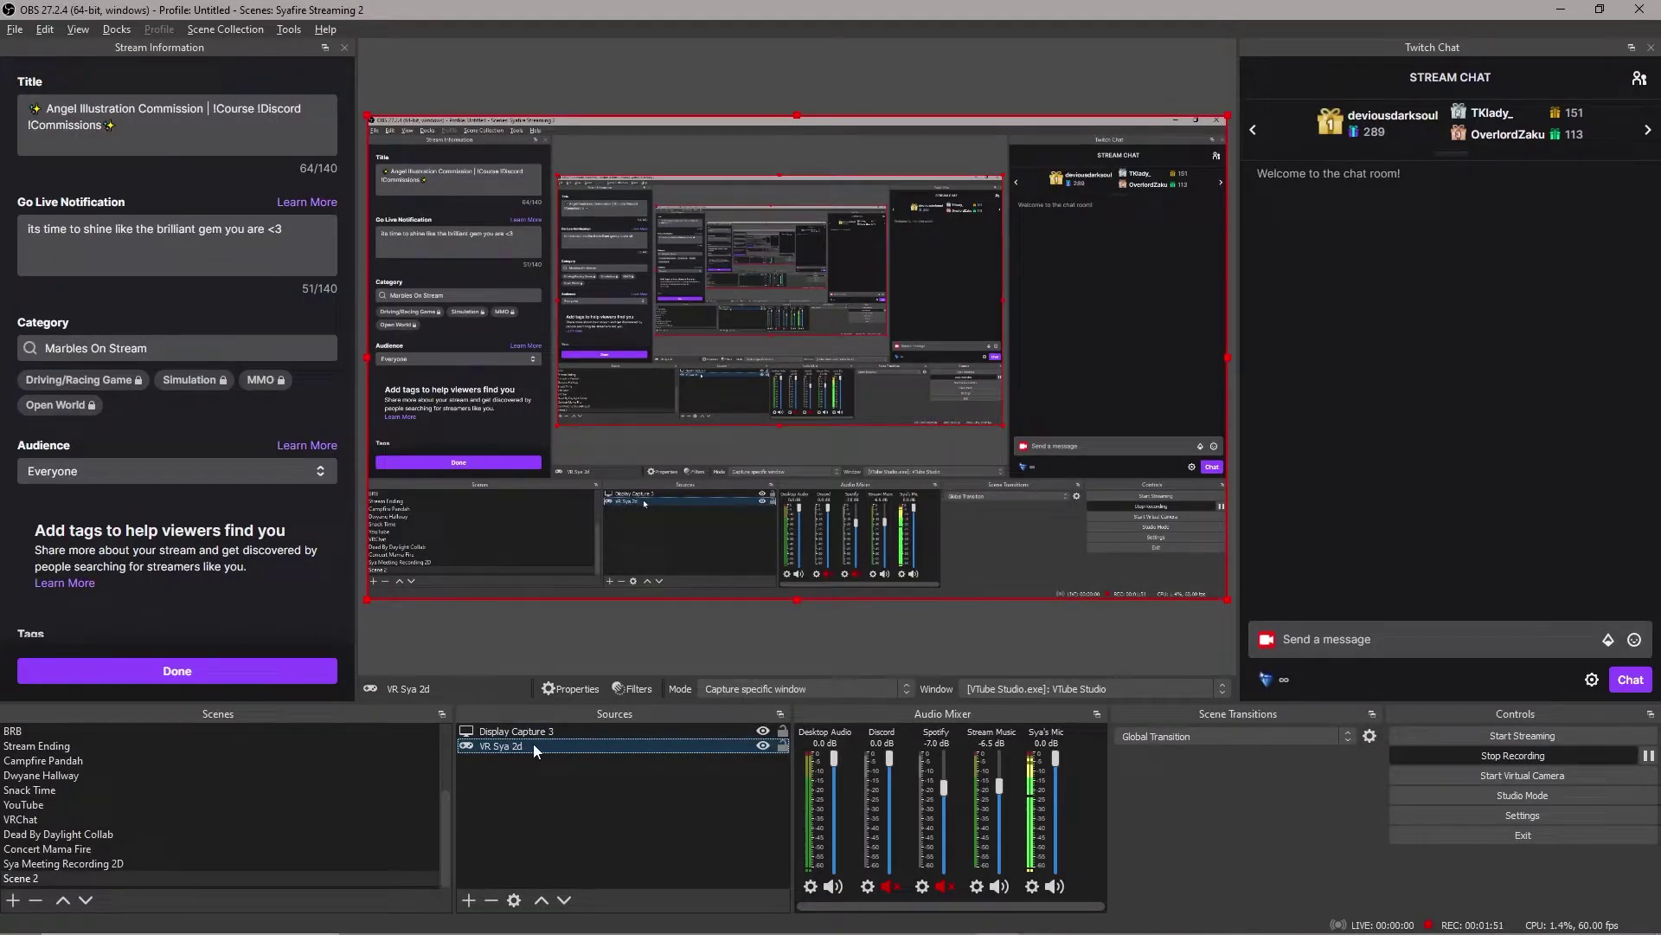
Add a Chroma Key filter to the VR Sya 2d source
right_click(541, 744)
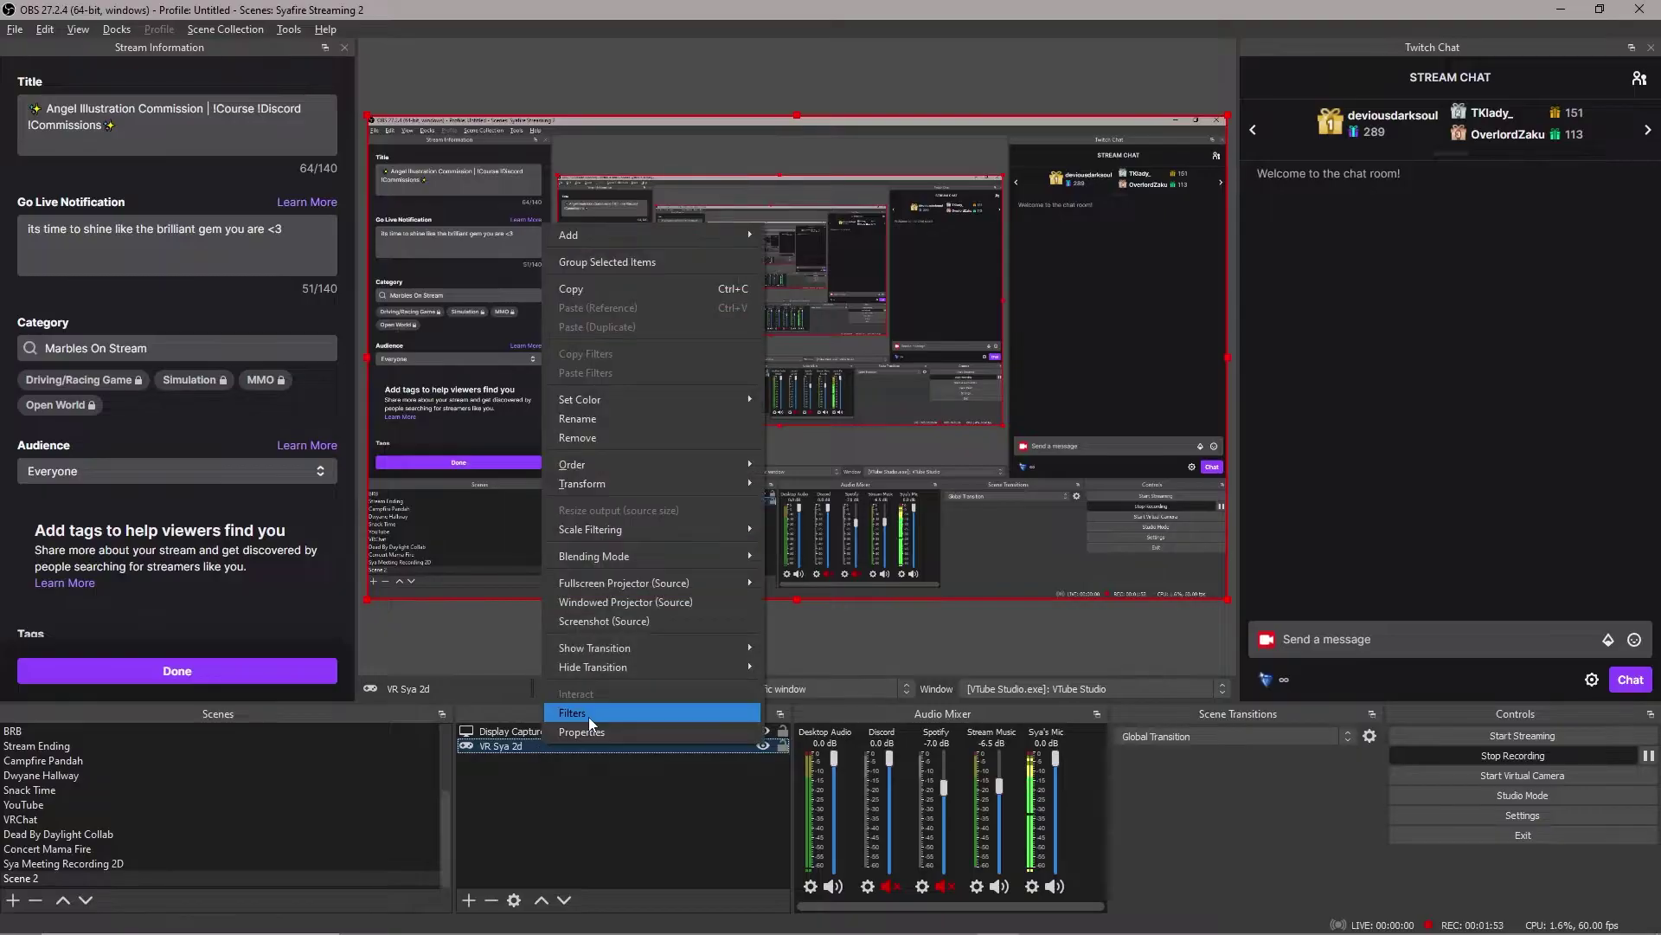
click(590, 715)
click(477, 771)
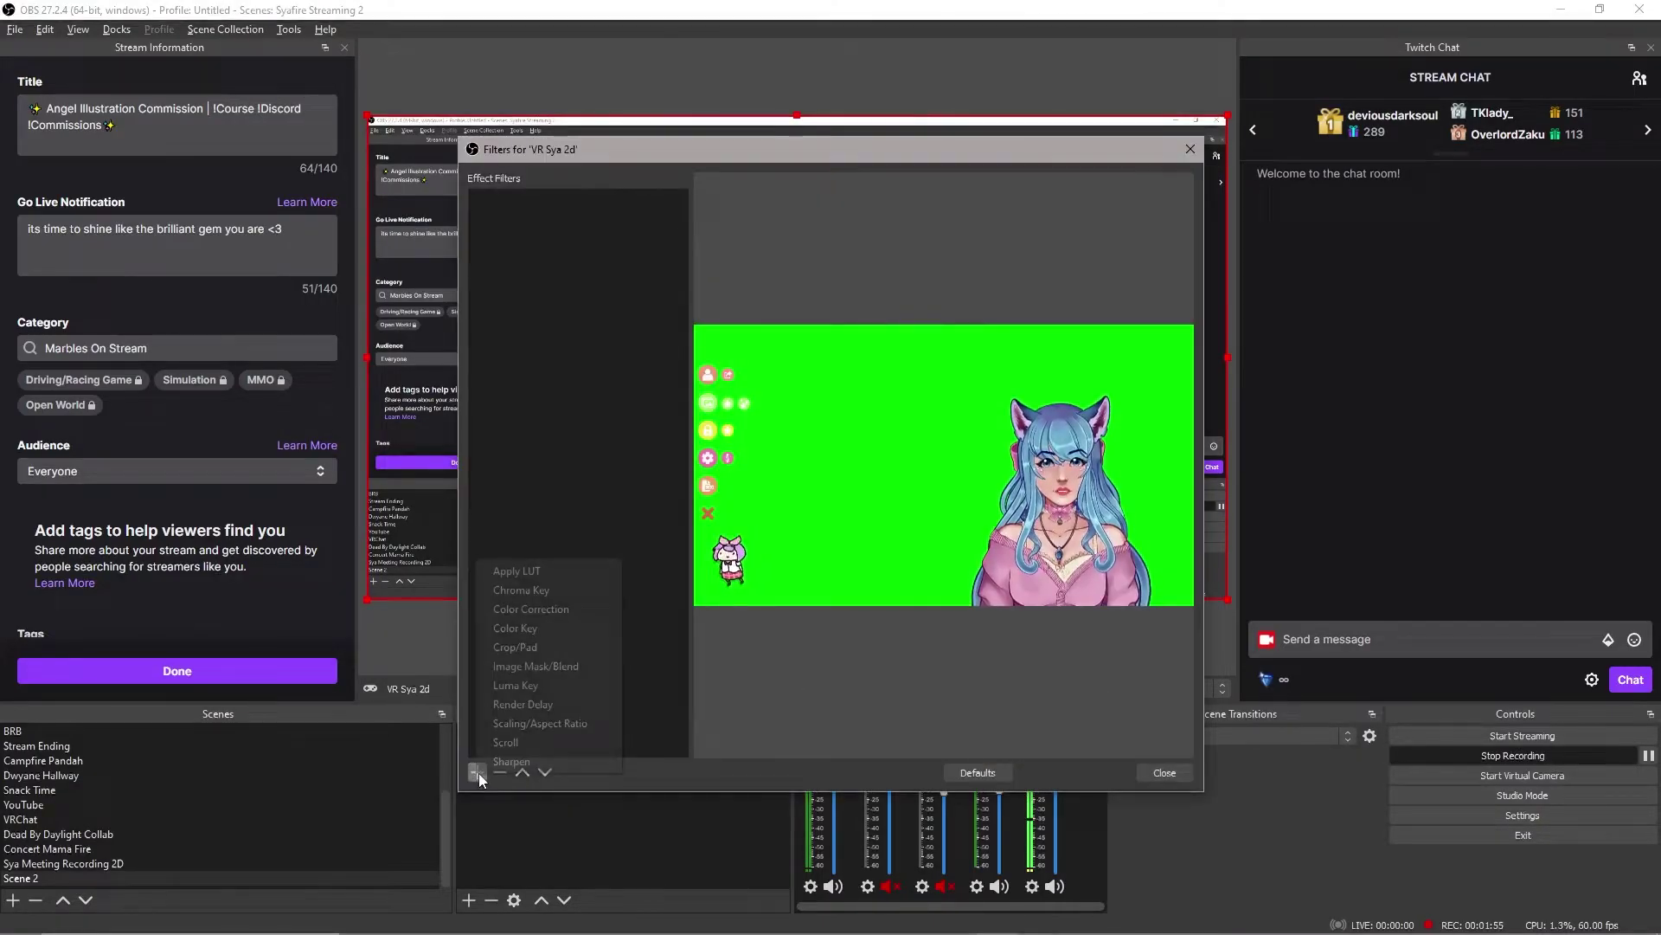
click(544, 594)
click(800, 500)
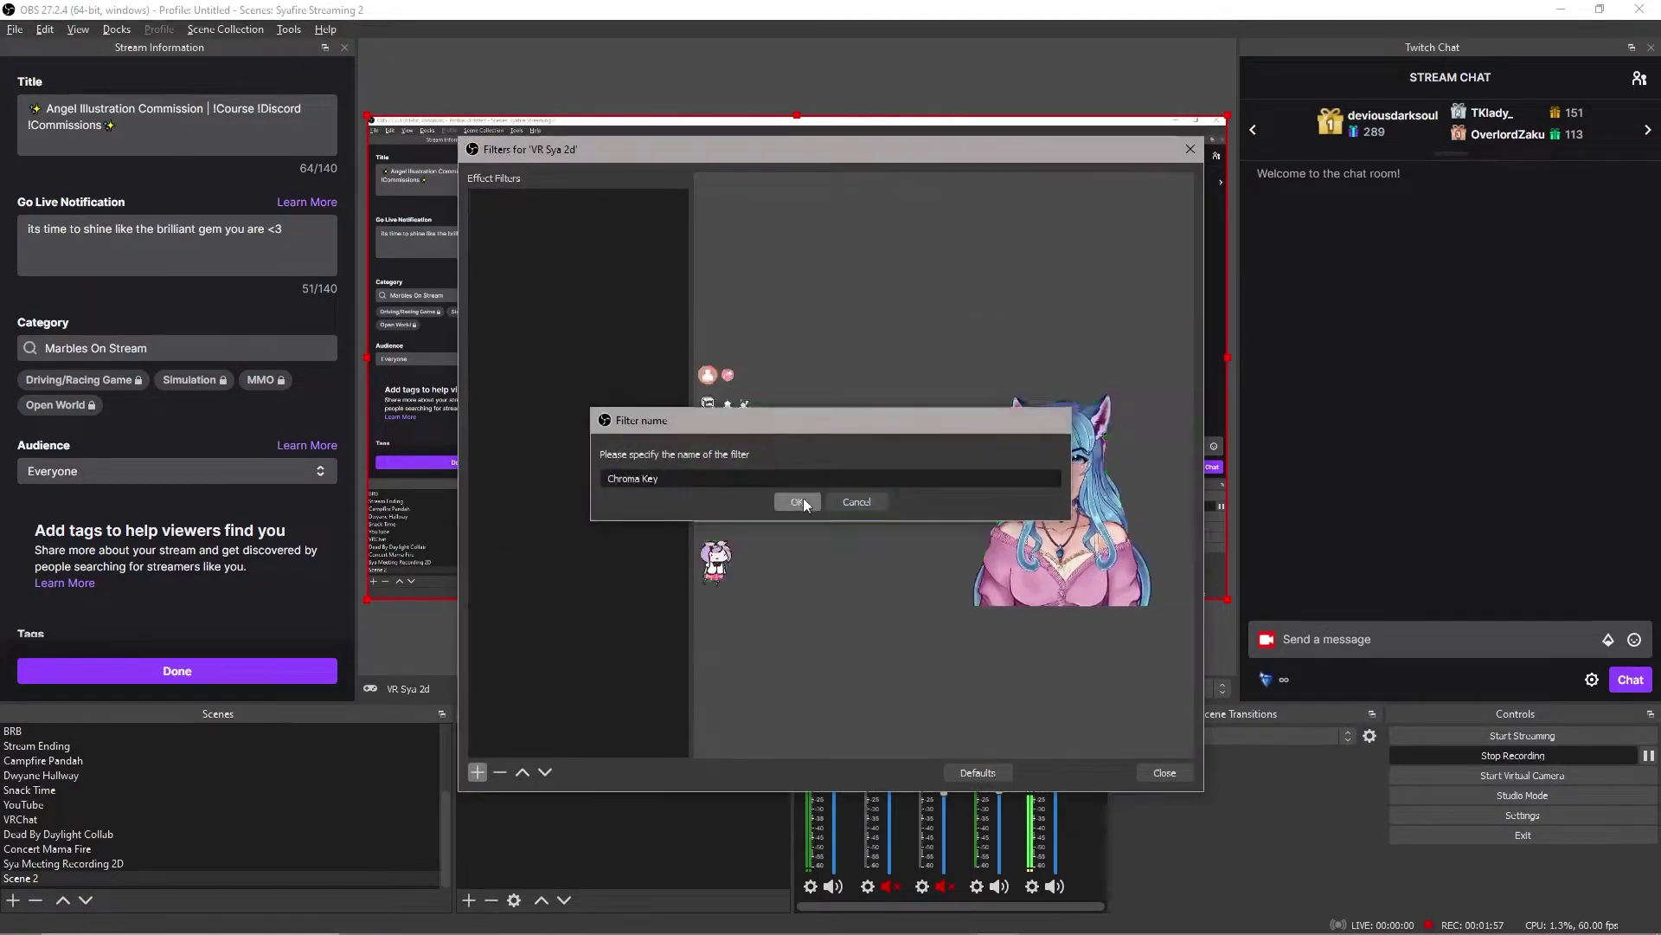
click(1165, 772)
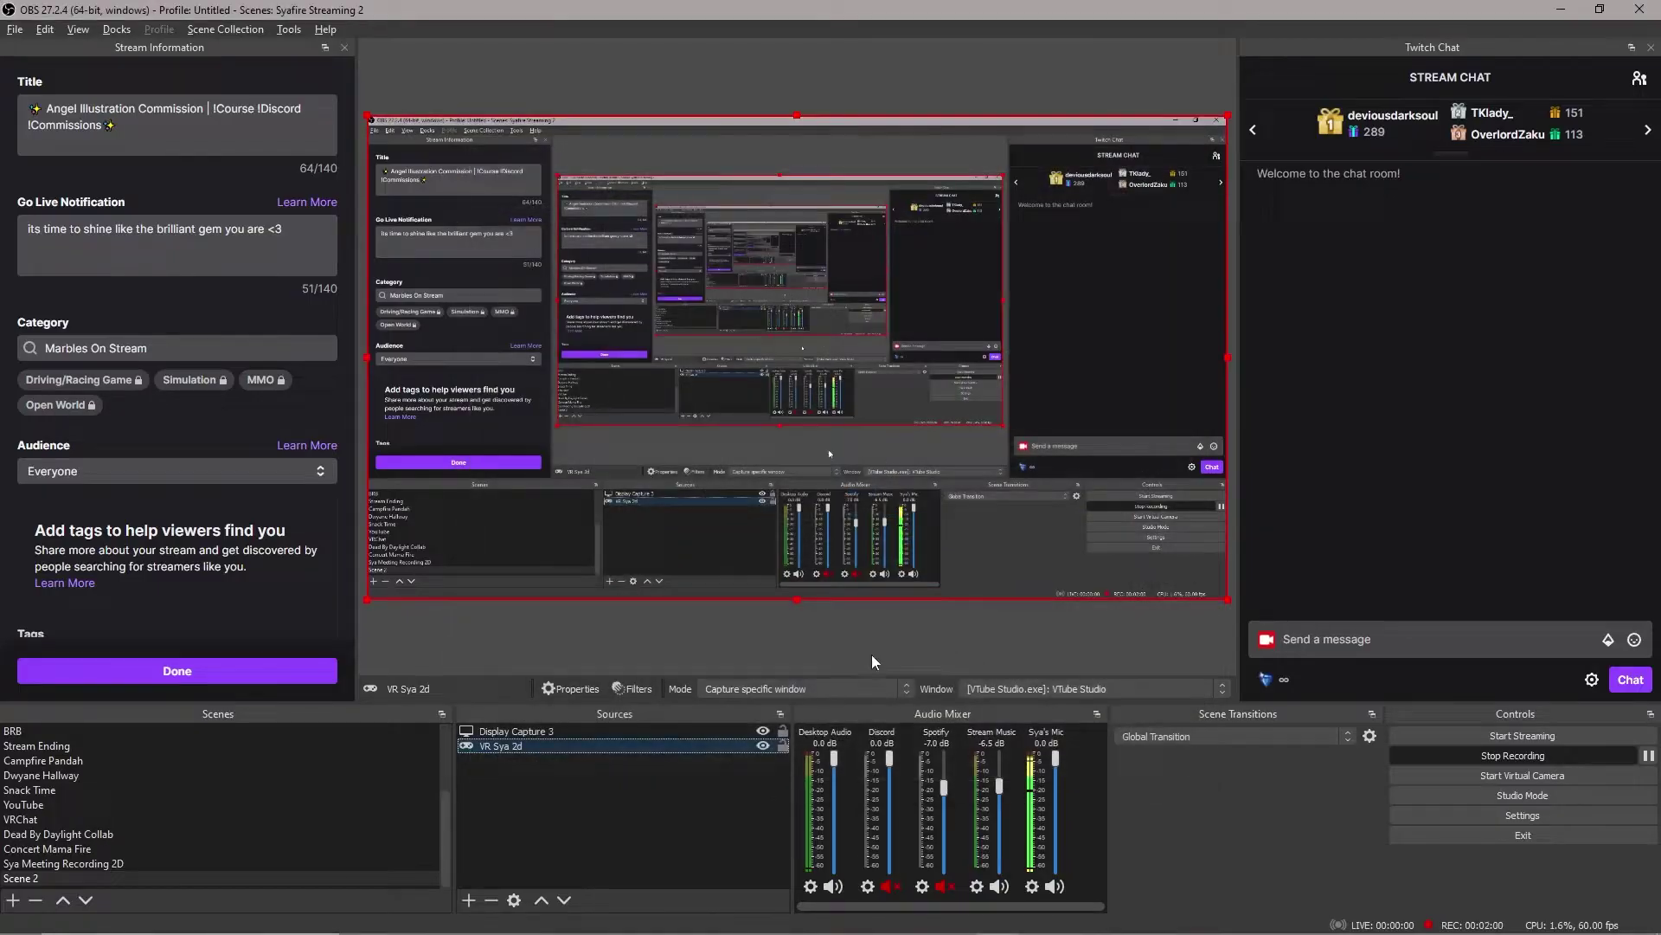
Layer VR Sya 2d above Display Capture 3 and narrow the avatar source from its left edge
drag(544, 734, 547, 741)
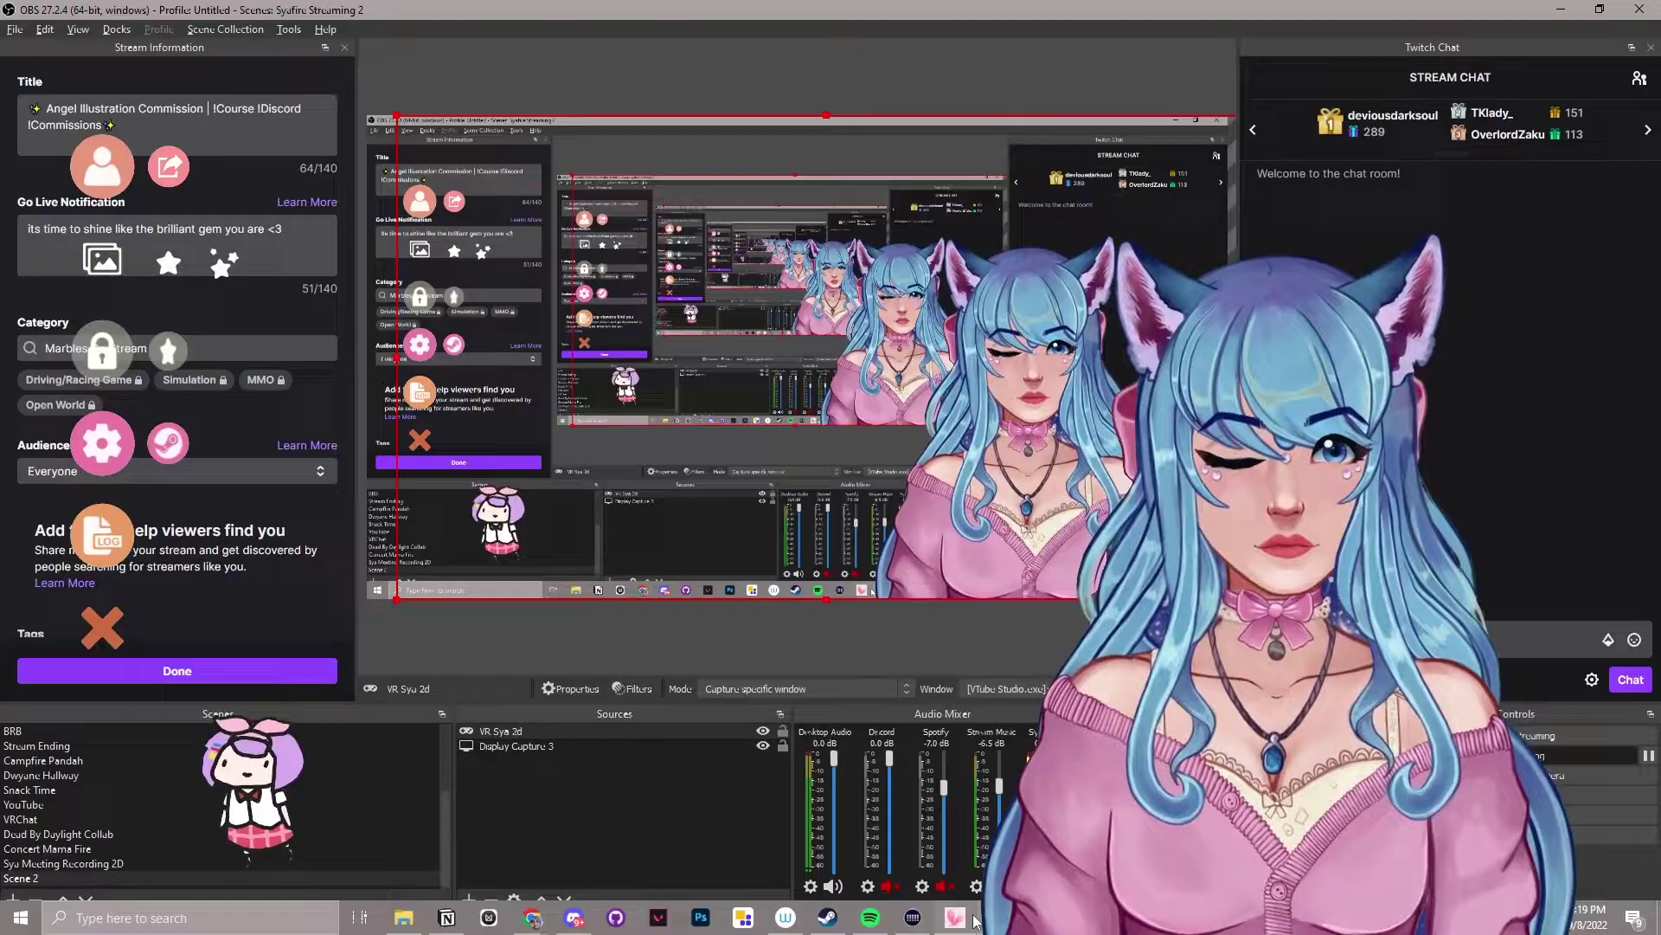
click(954, 931)
click(50, 656)
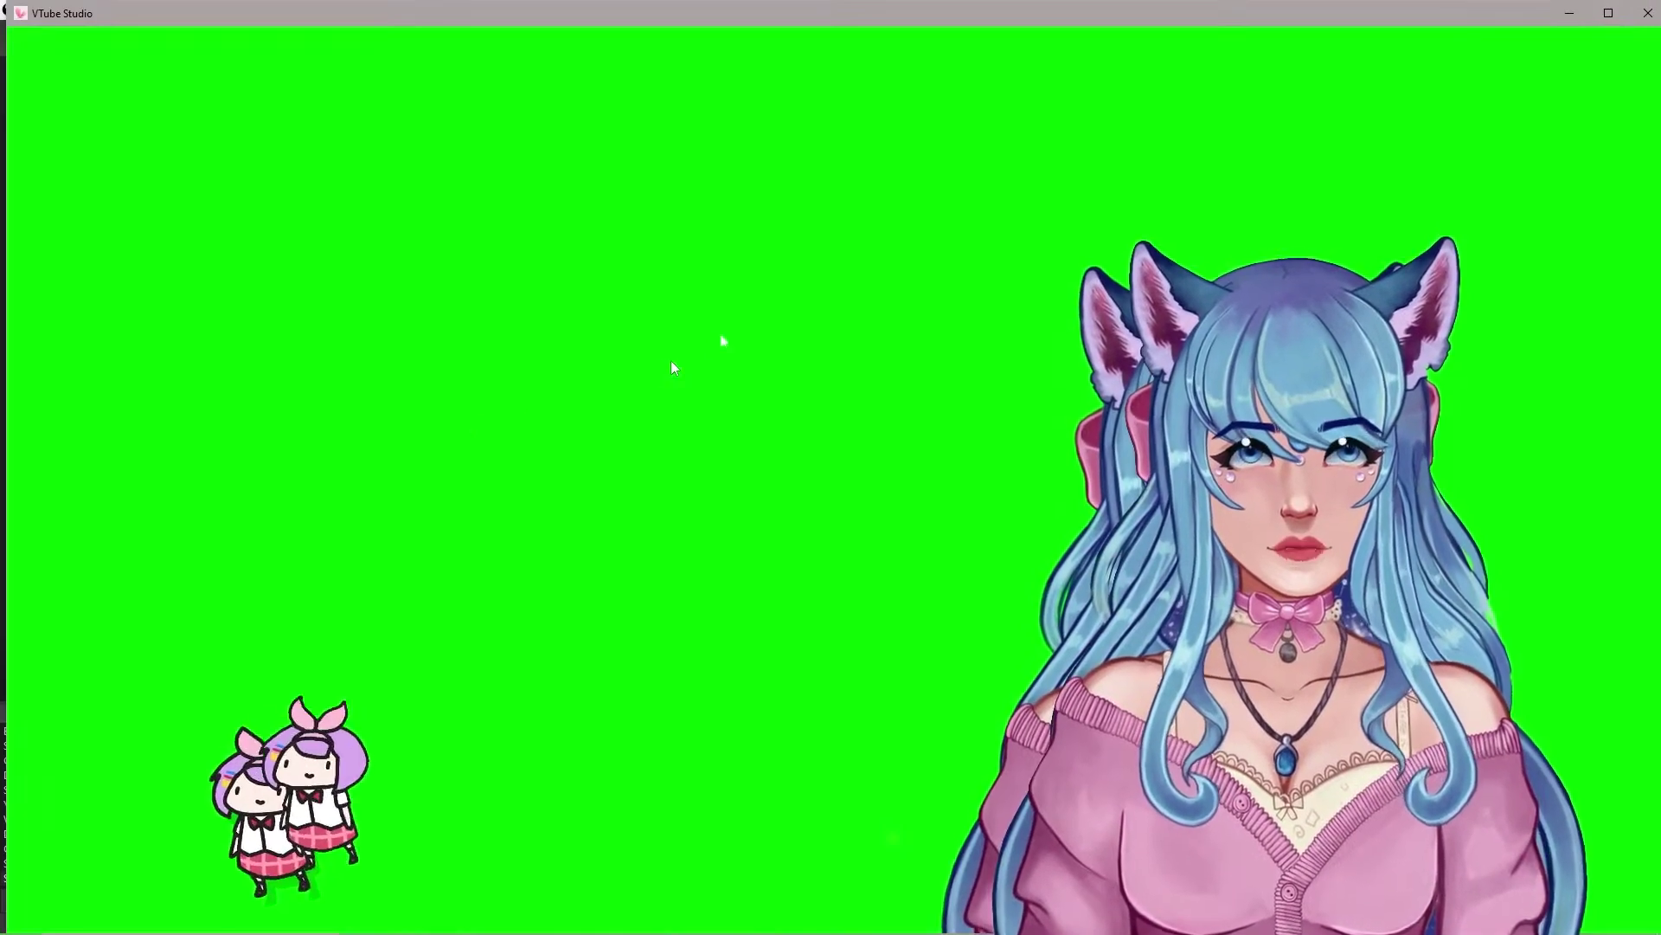
double_click(266, 486)
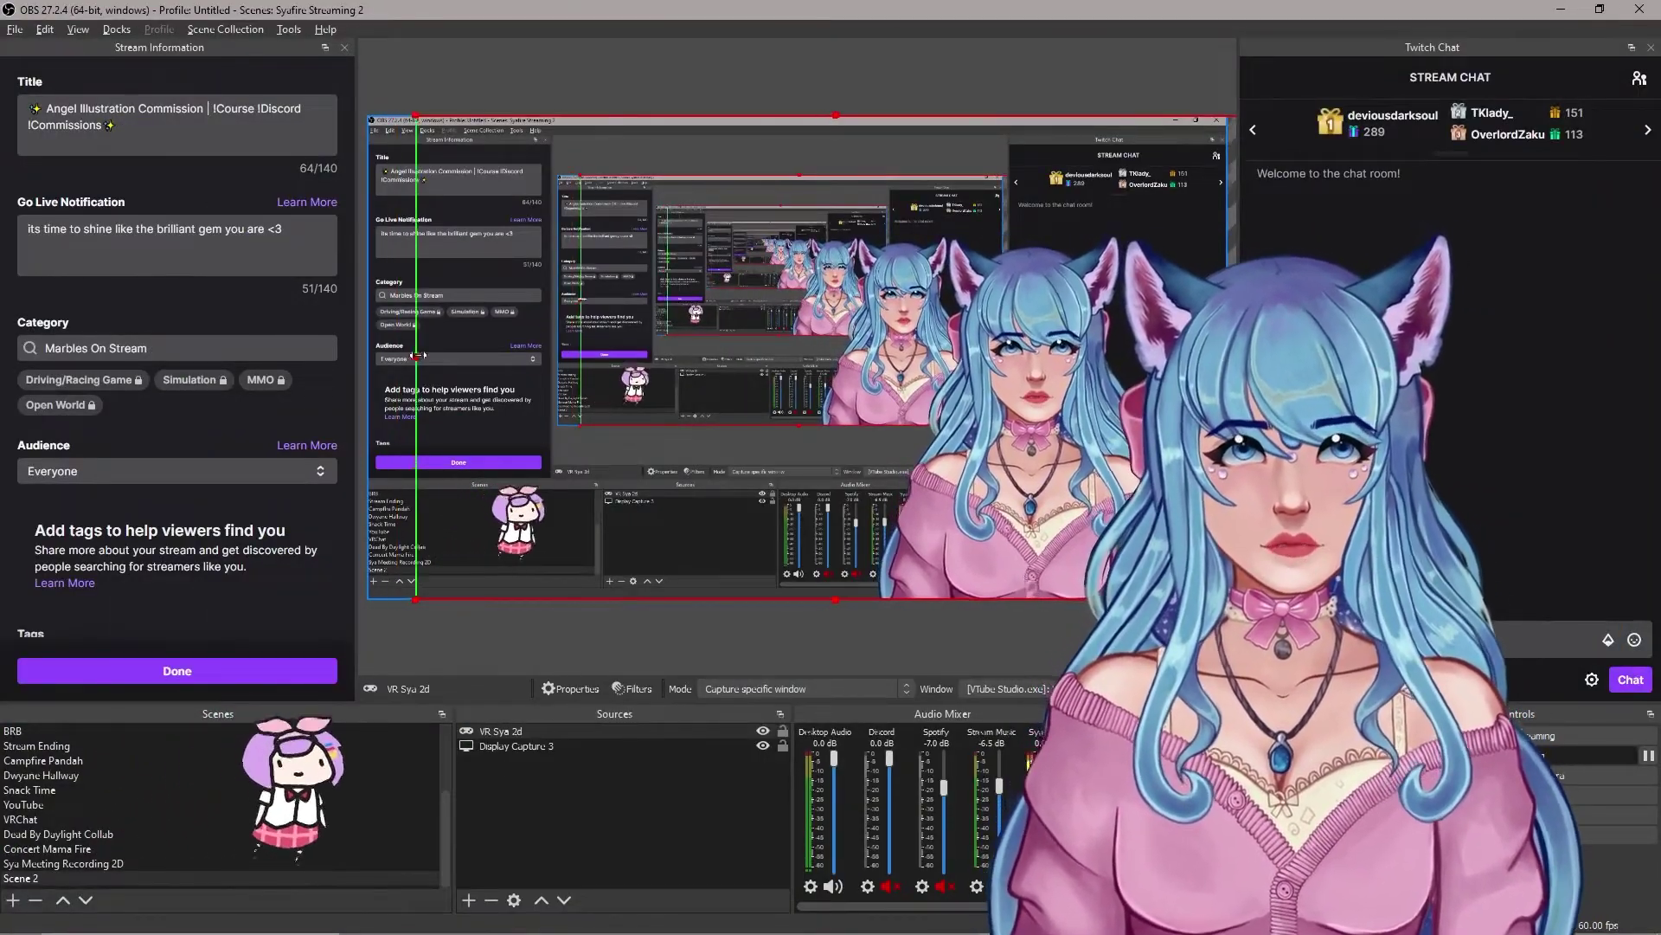
drag(394, 357, 675, 370)
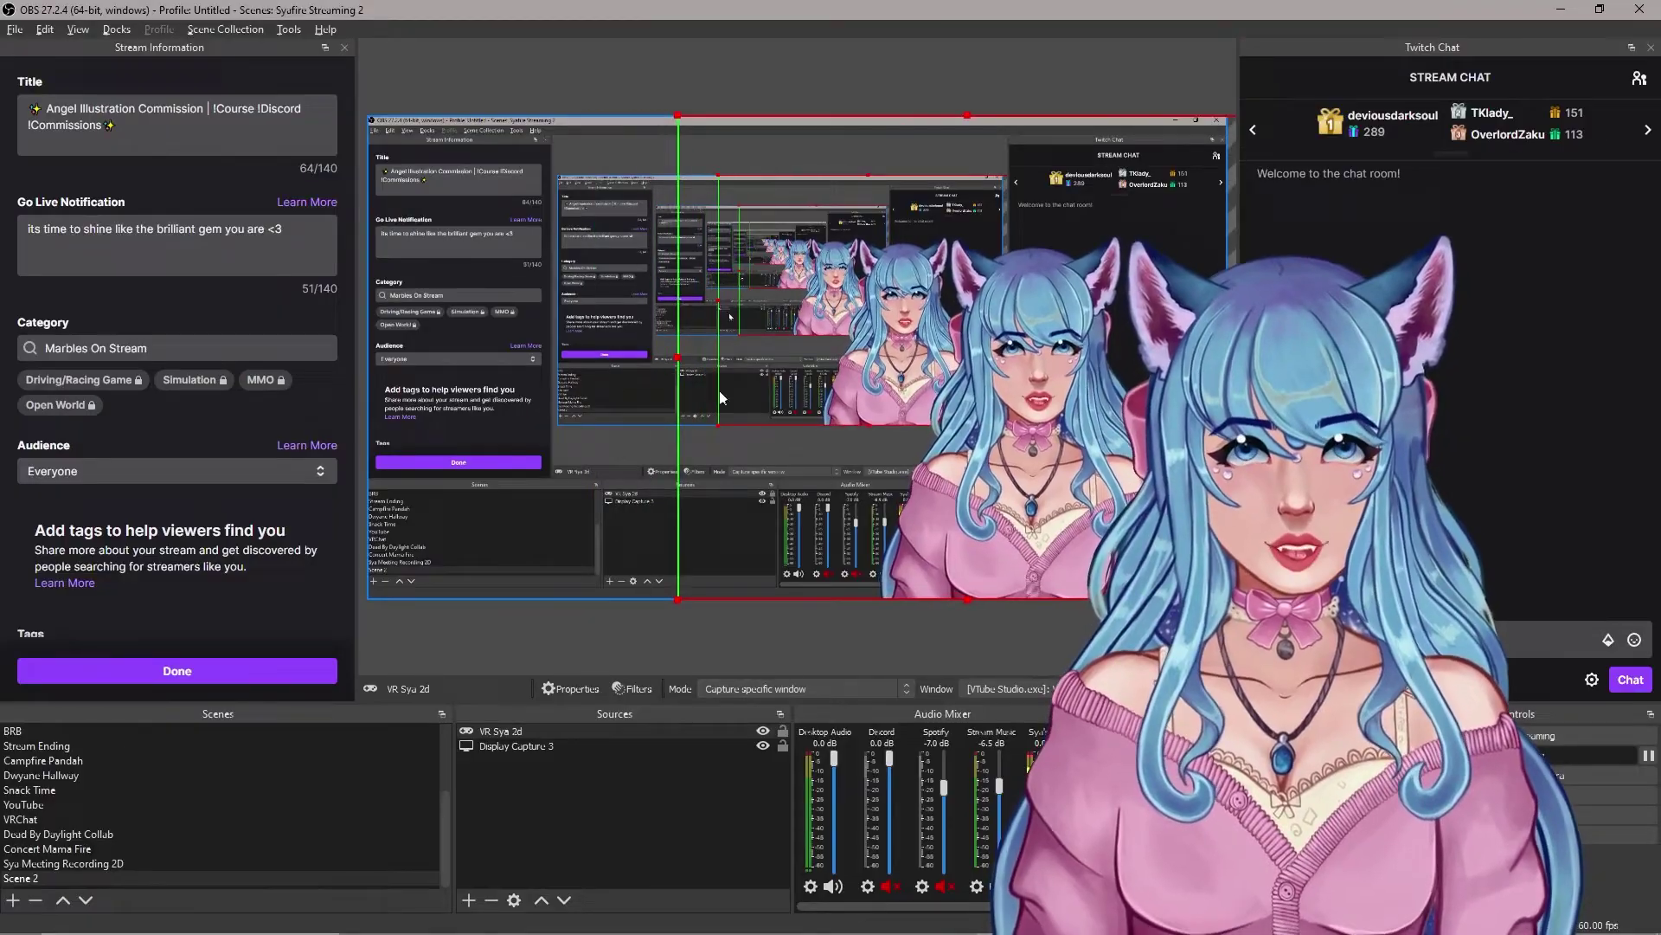
click(675, 636)
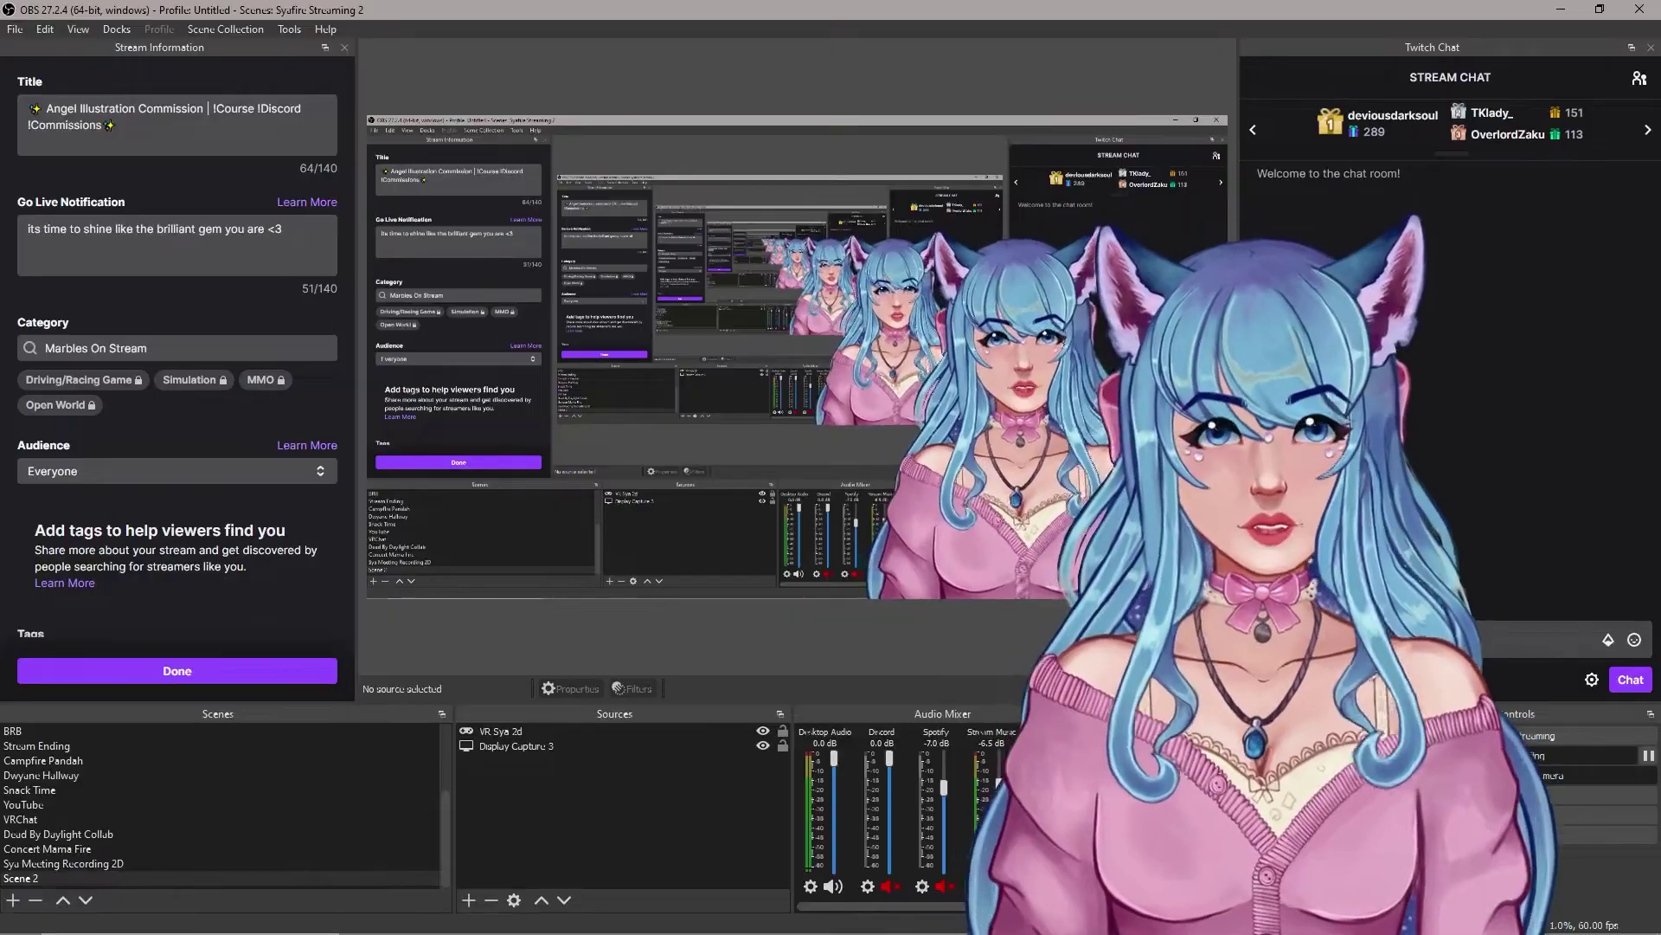
Drag the VR Sya 2d avatar from the right side of the preview to its centre
drag(999, 483, 527, 449)
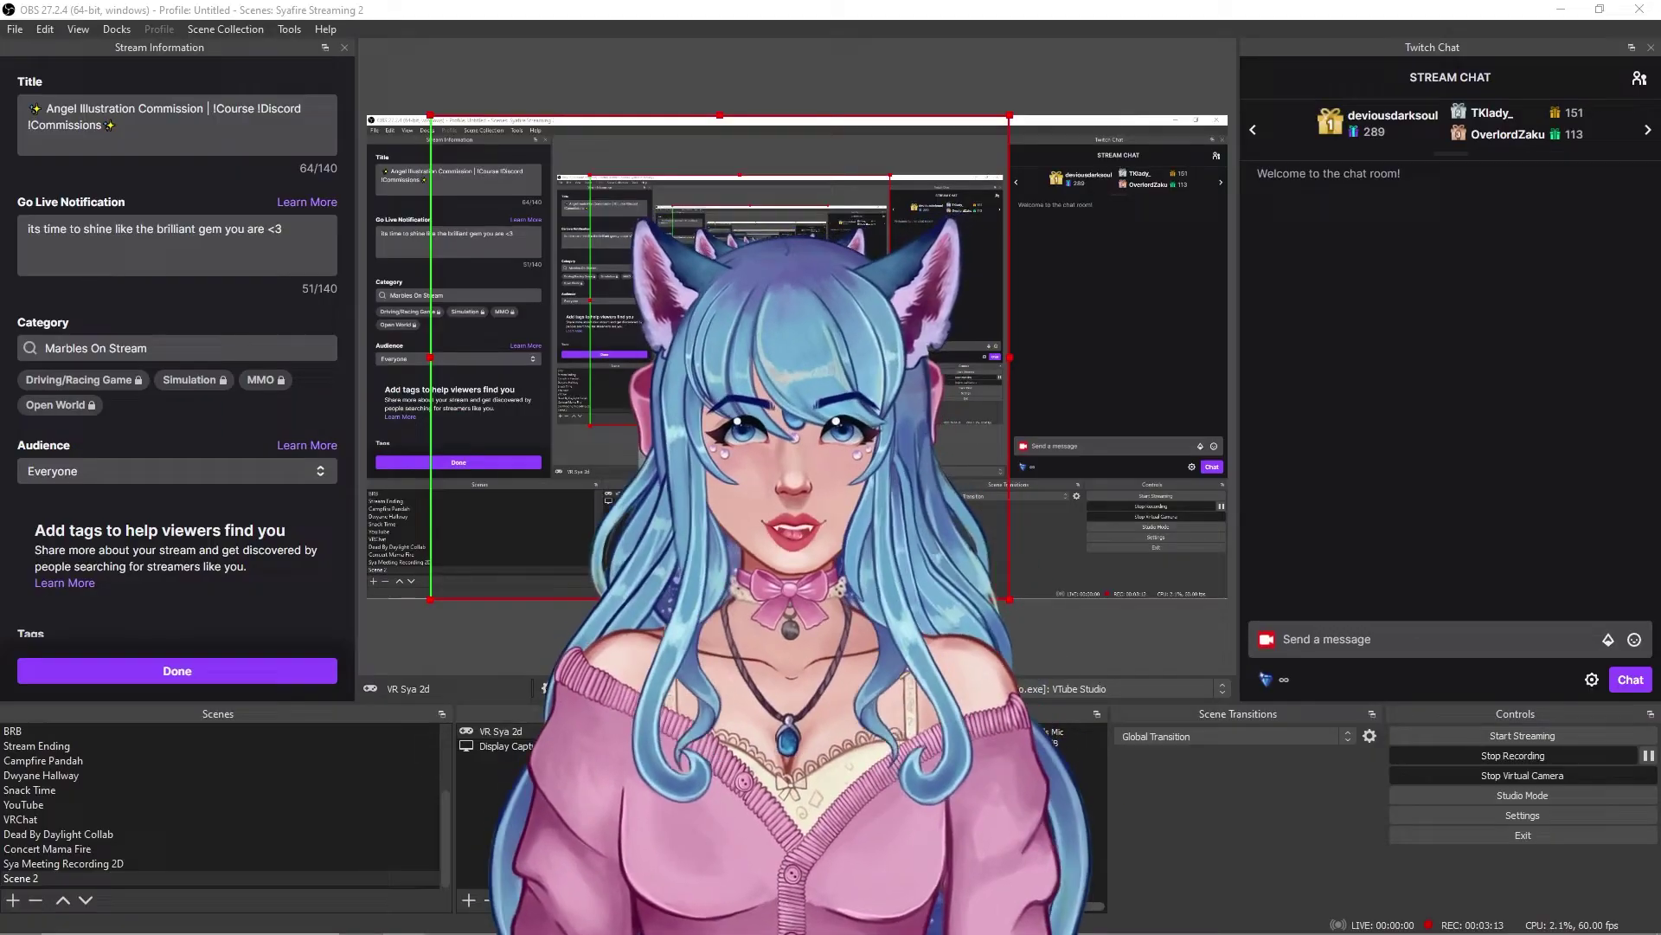
Paste carousel-bg-l.jpg as an image source and order it directly beneath VR Sya 2d
key(ctrl+v)
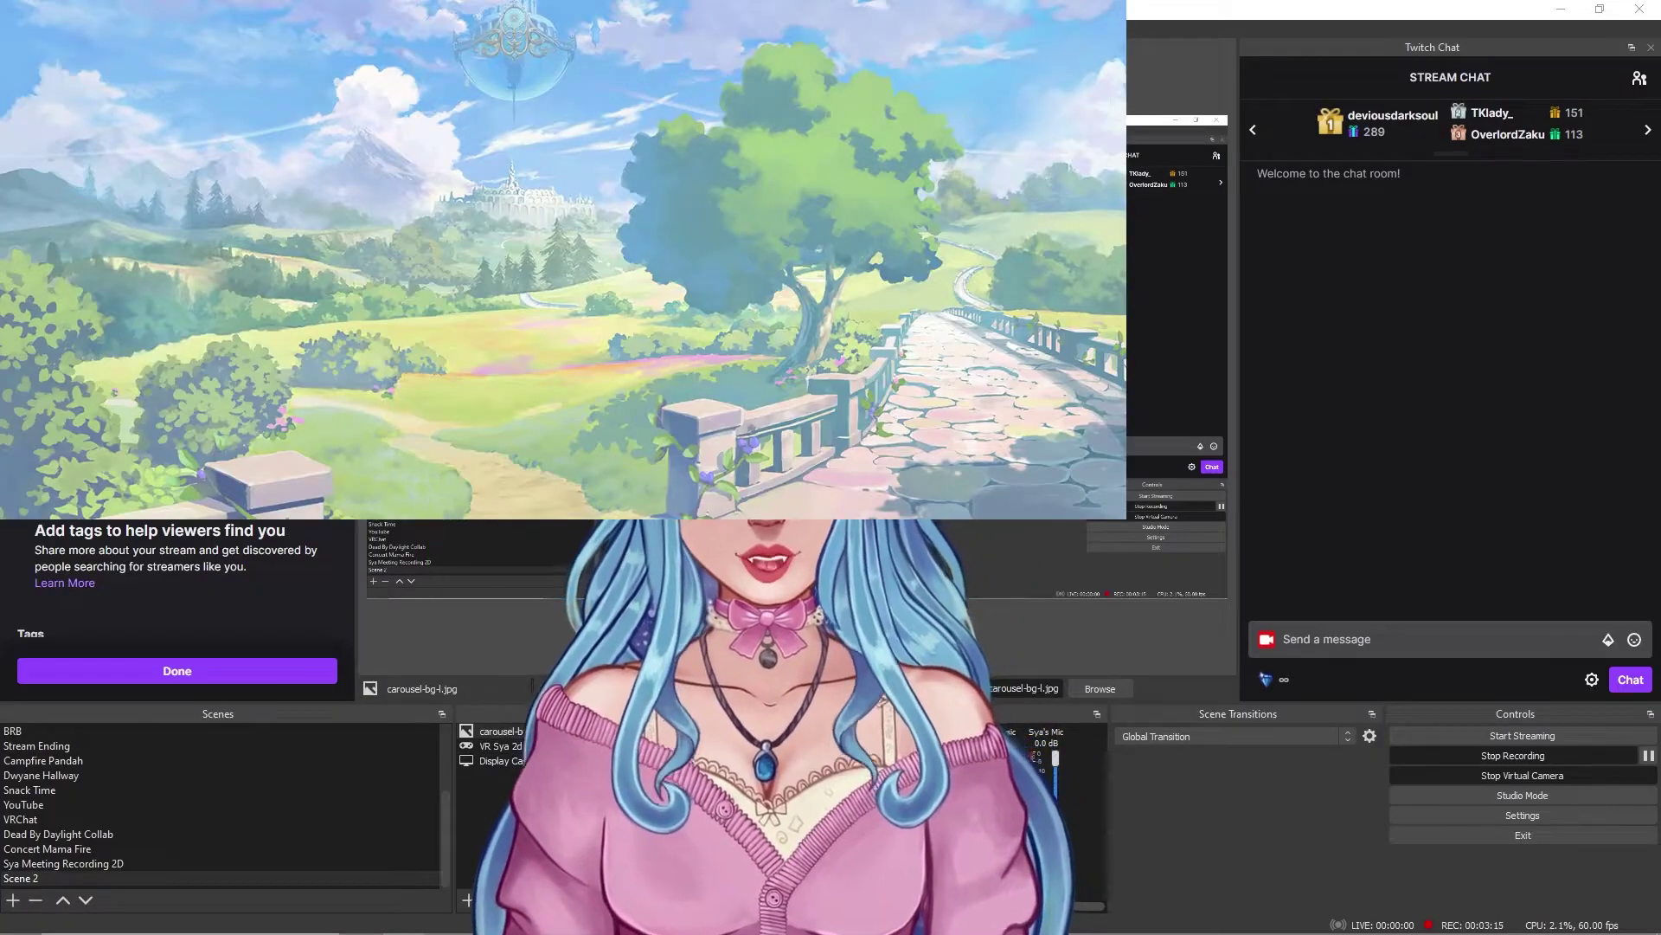
key(ctrl+End)
key(ctrl+Up)
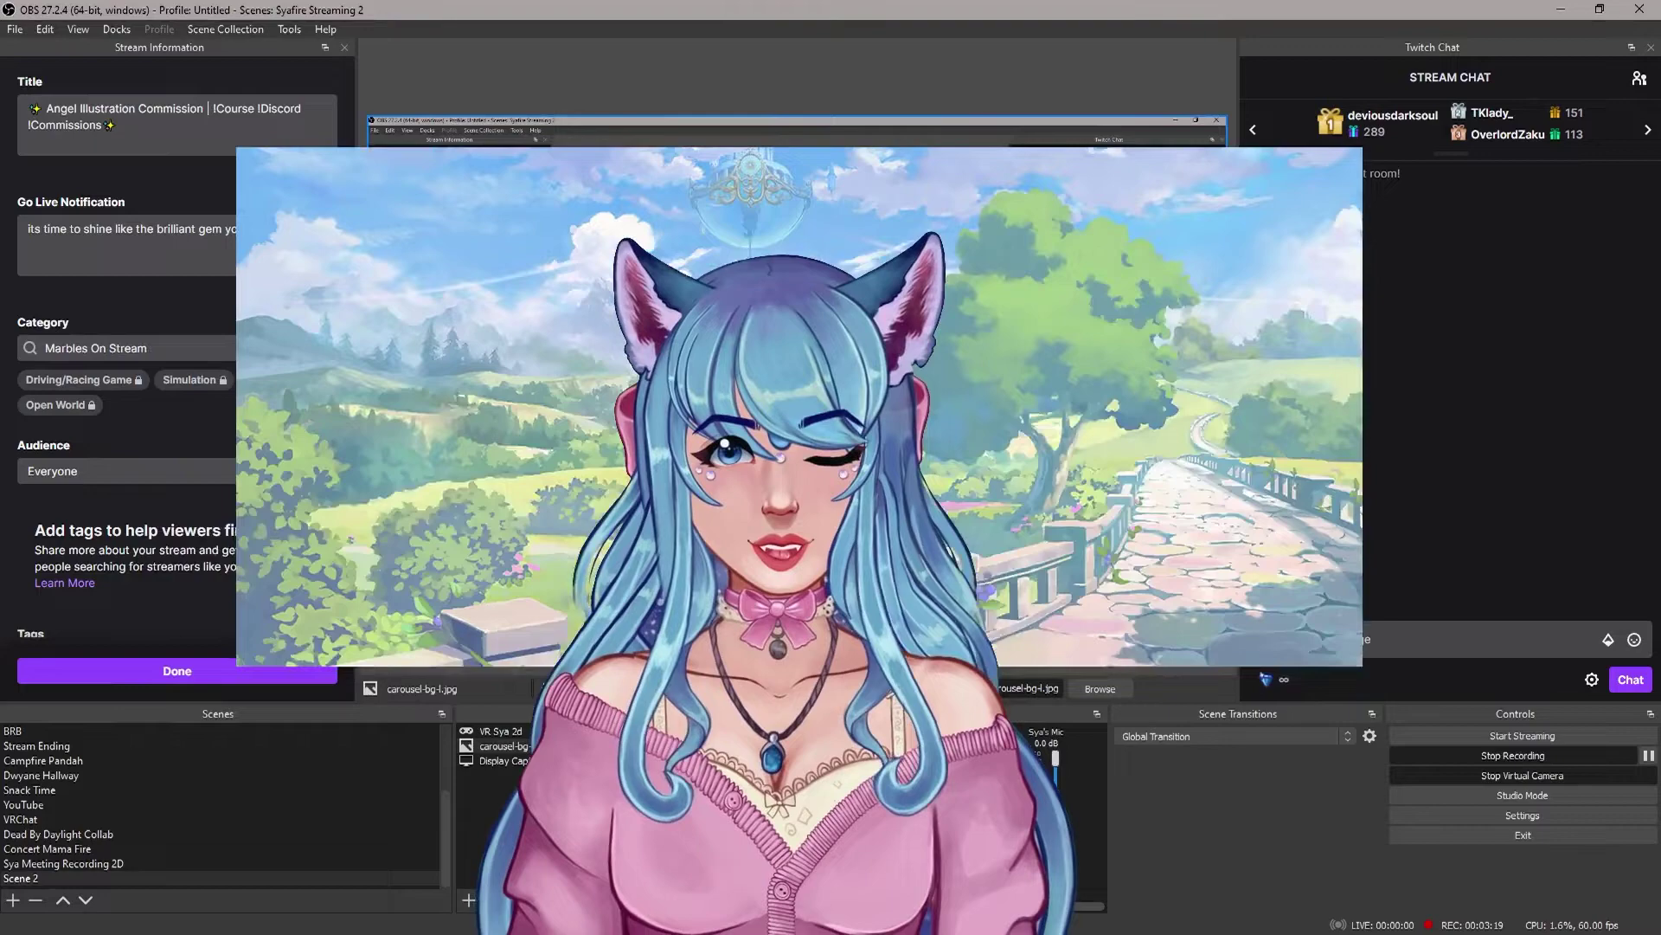
key(ctrl+f)
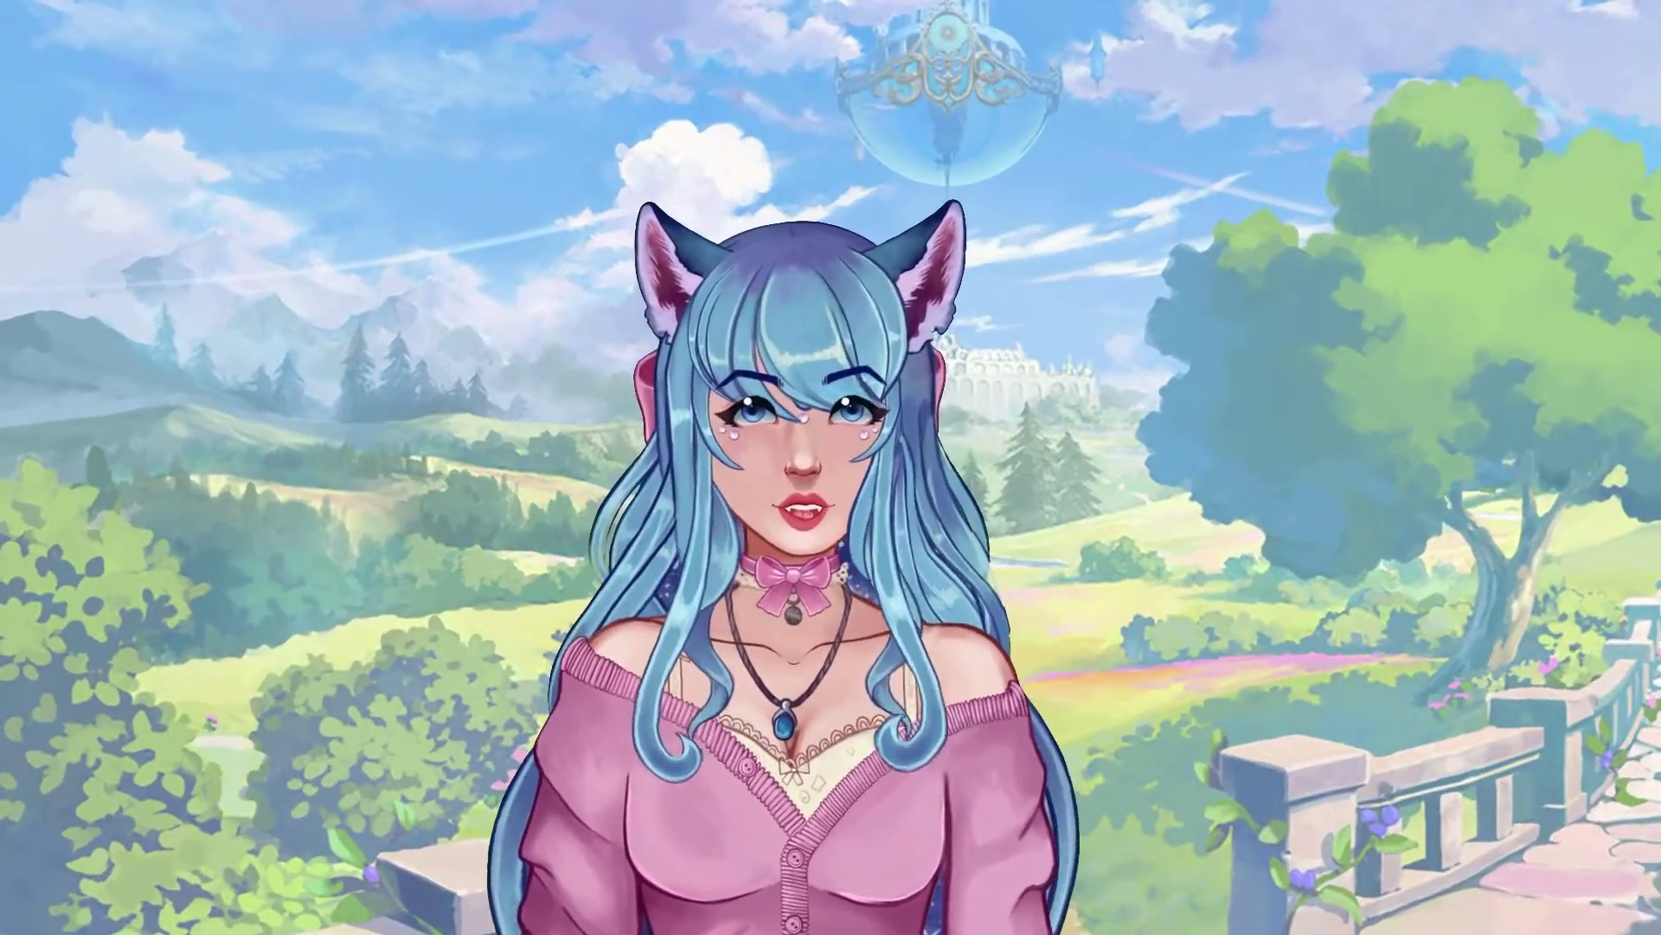
key(ctrl+z)
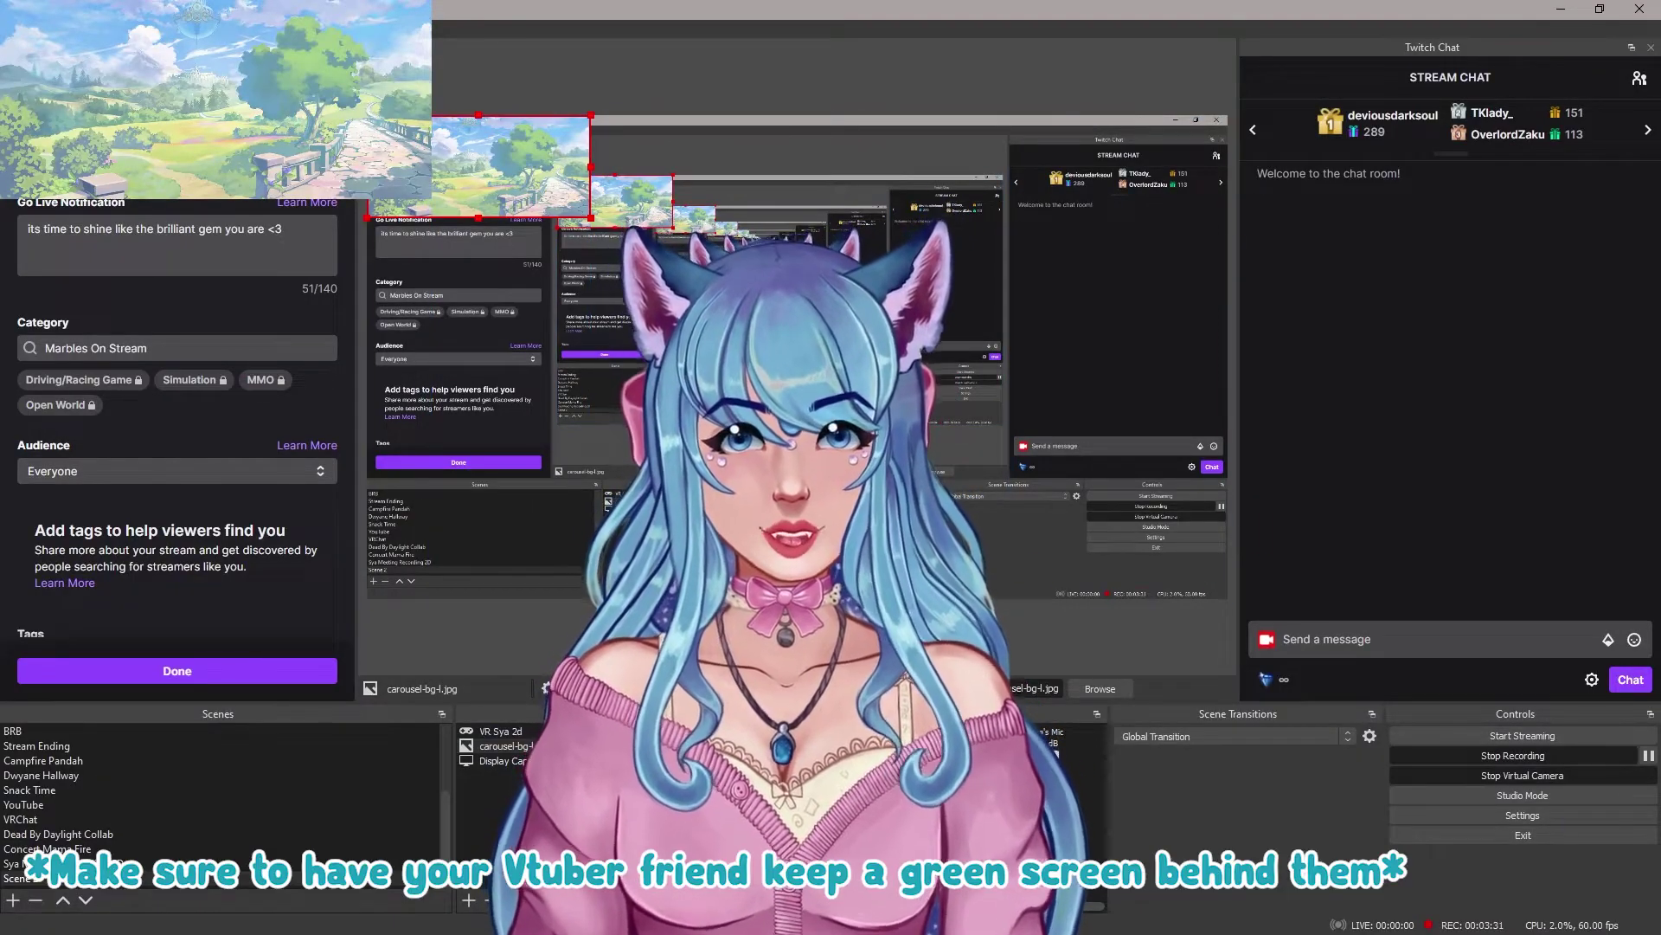
Open the Filters window of VR Sya 2d to show its Chroma Key filter
click(530, 732)
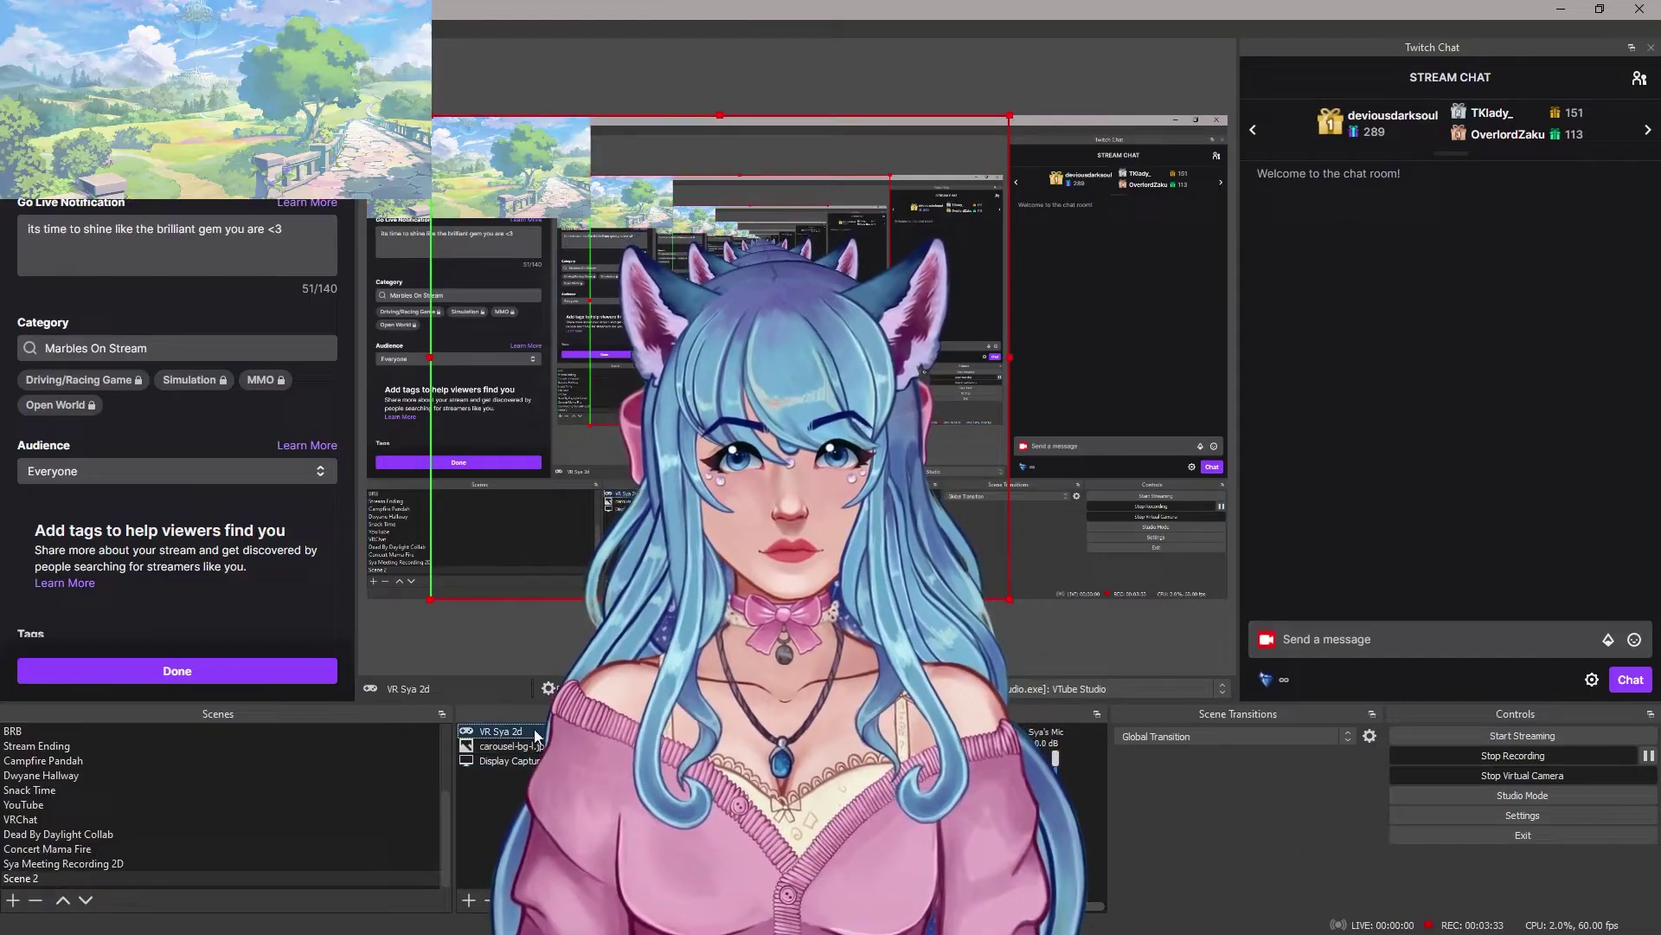
double_click(536, 736)
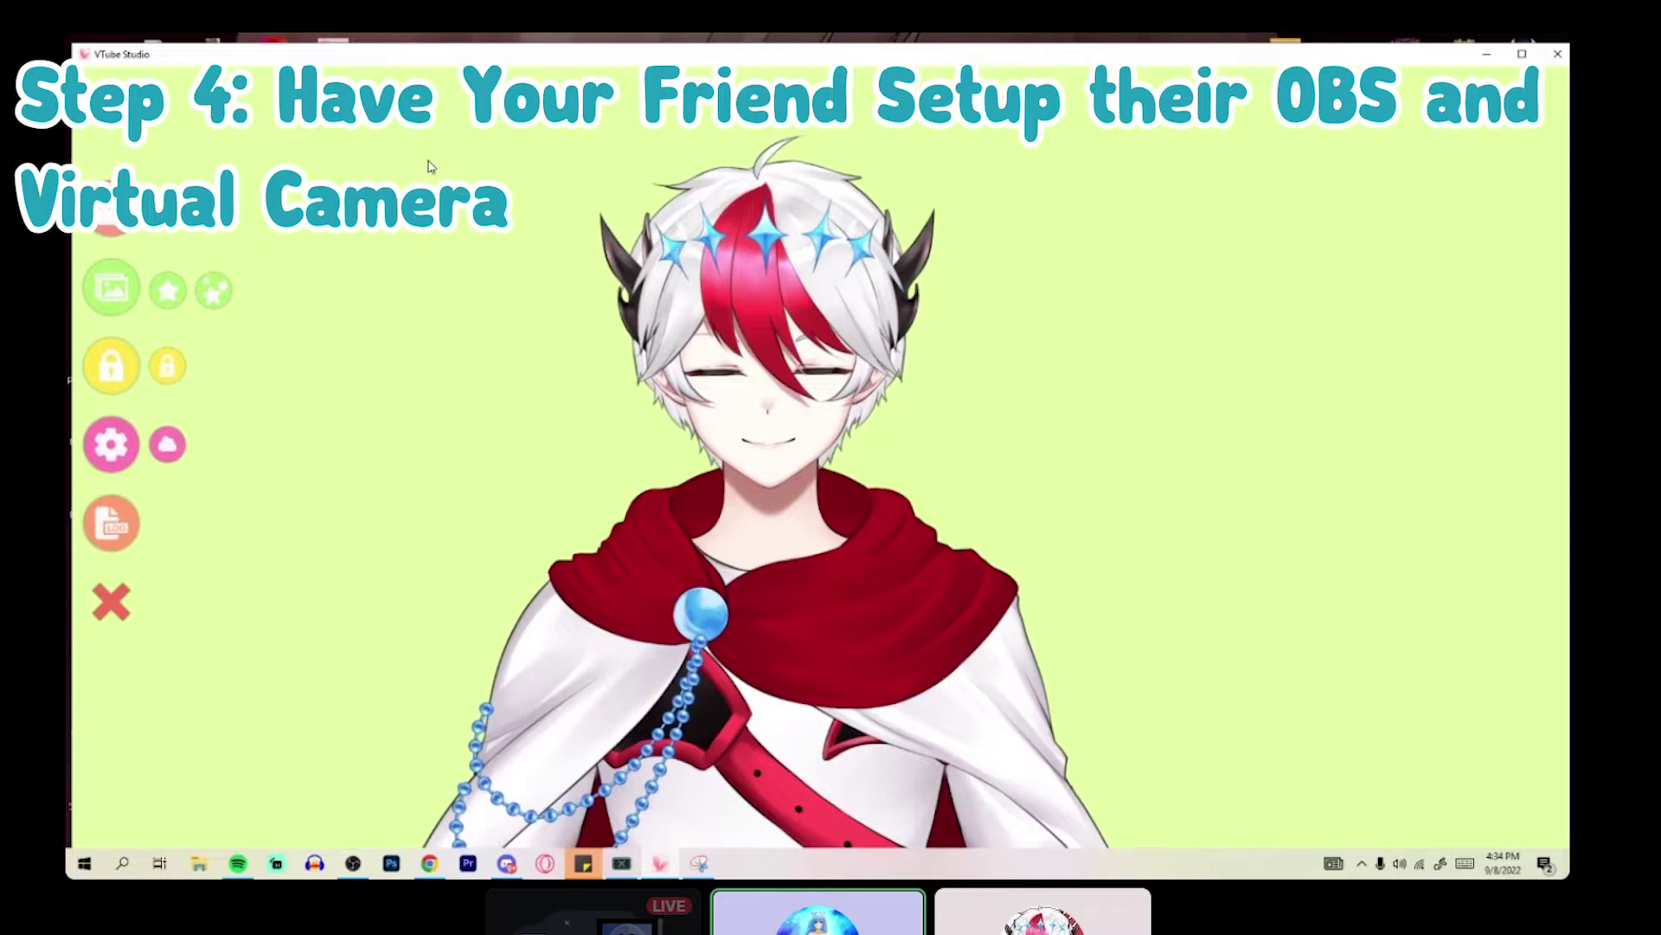
Apply VTube Studio's ColorPicker background and shift its hue to pure green #06FF00
click(102, 291)
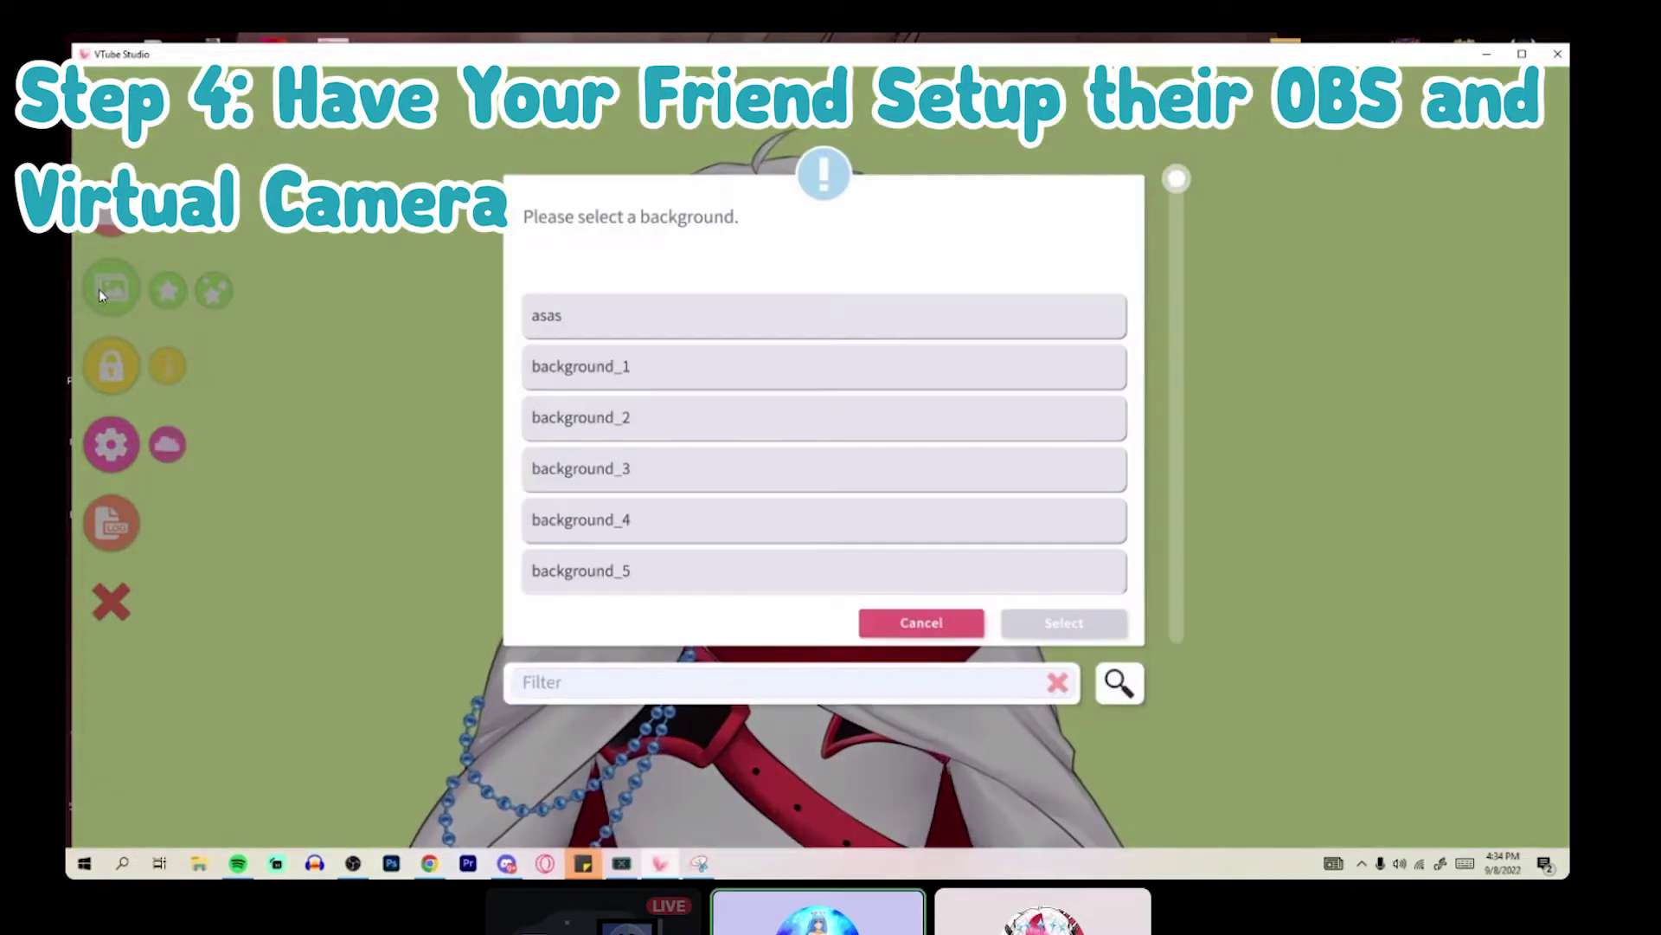
scroll(848, 493, down, 15)
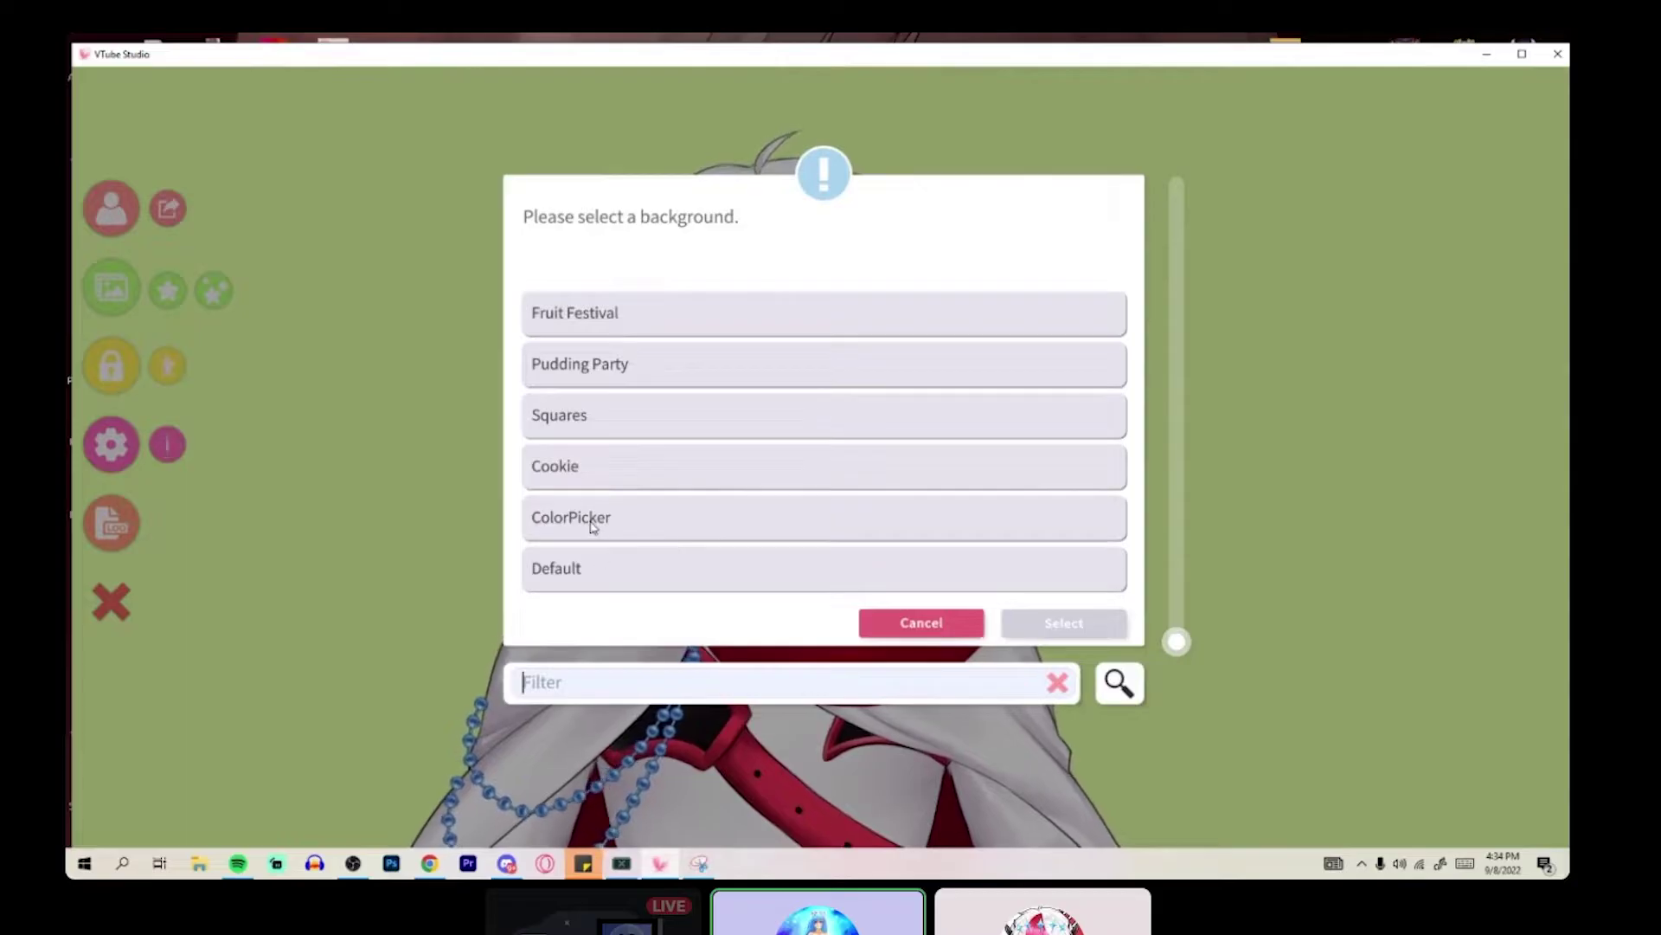
double_click(594, 525)
click(871, 448)
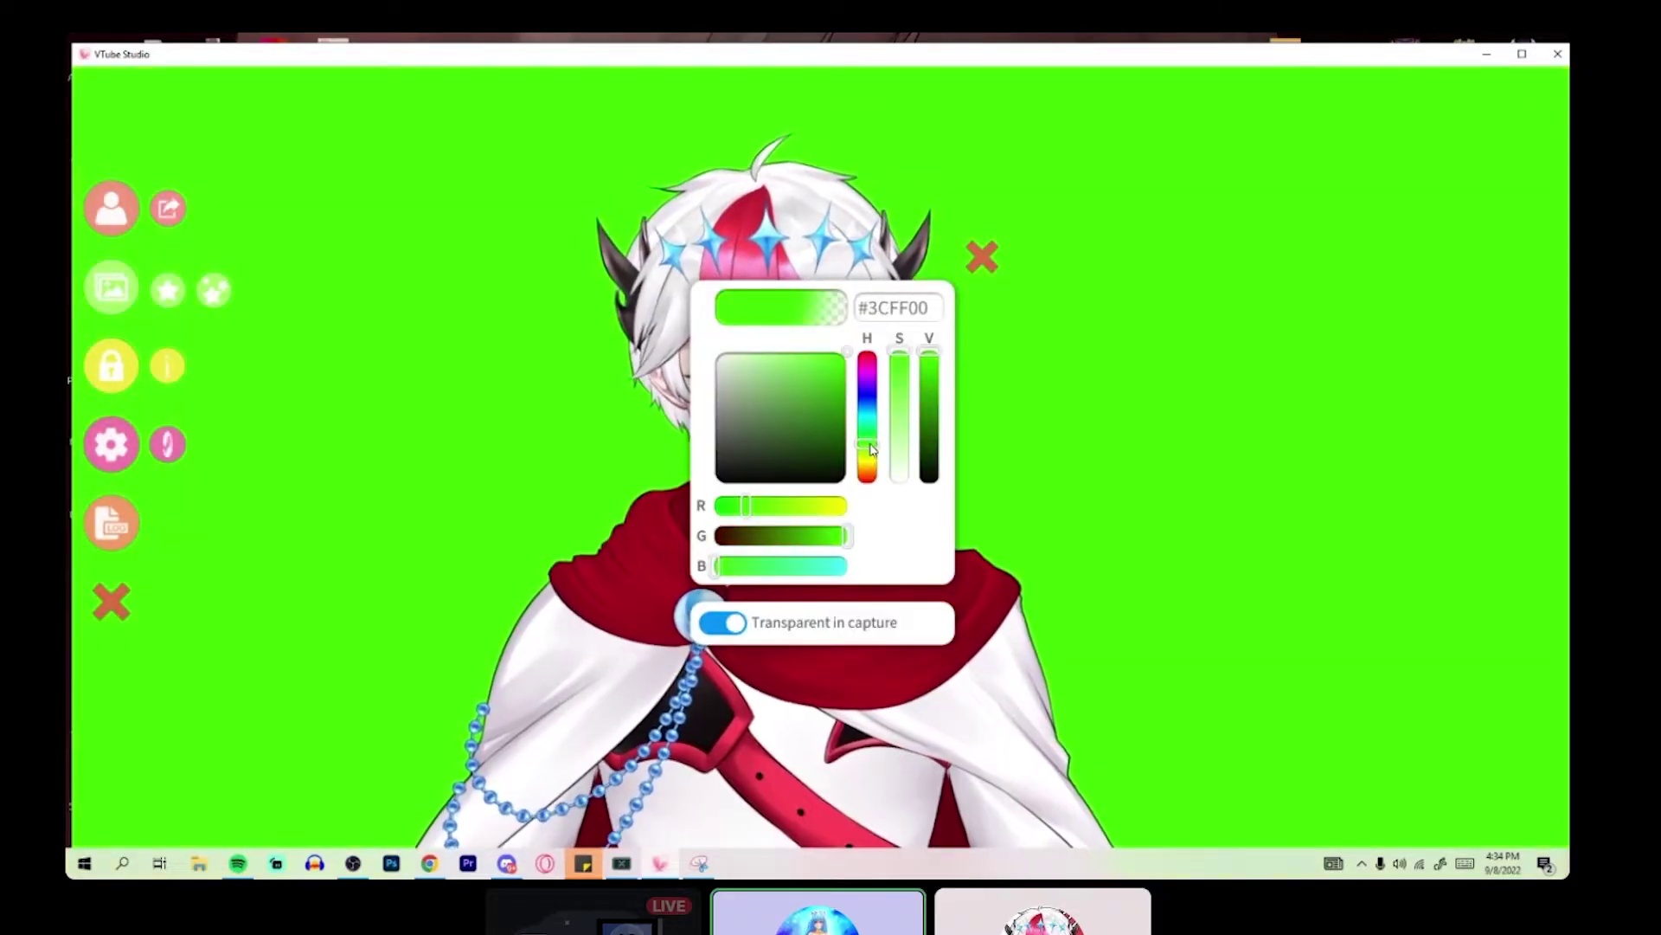
drag(869, 445, 869, 439)
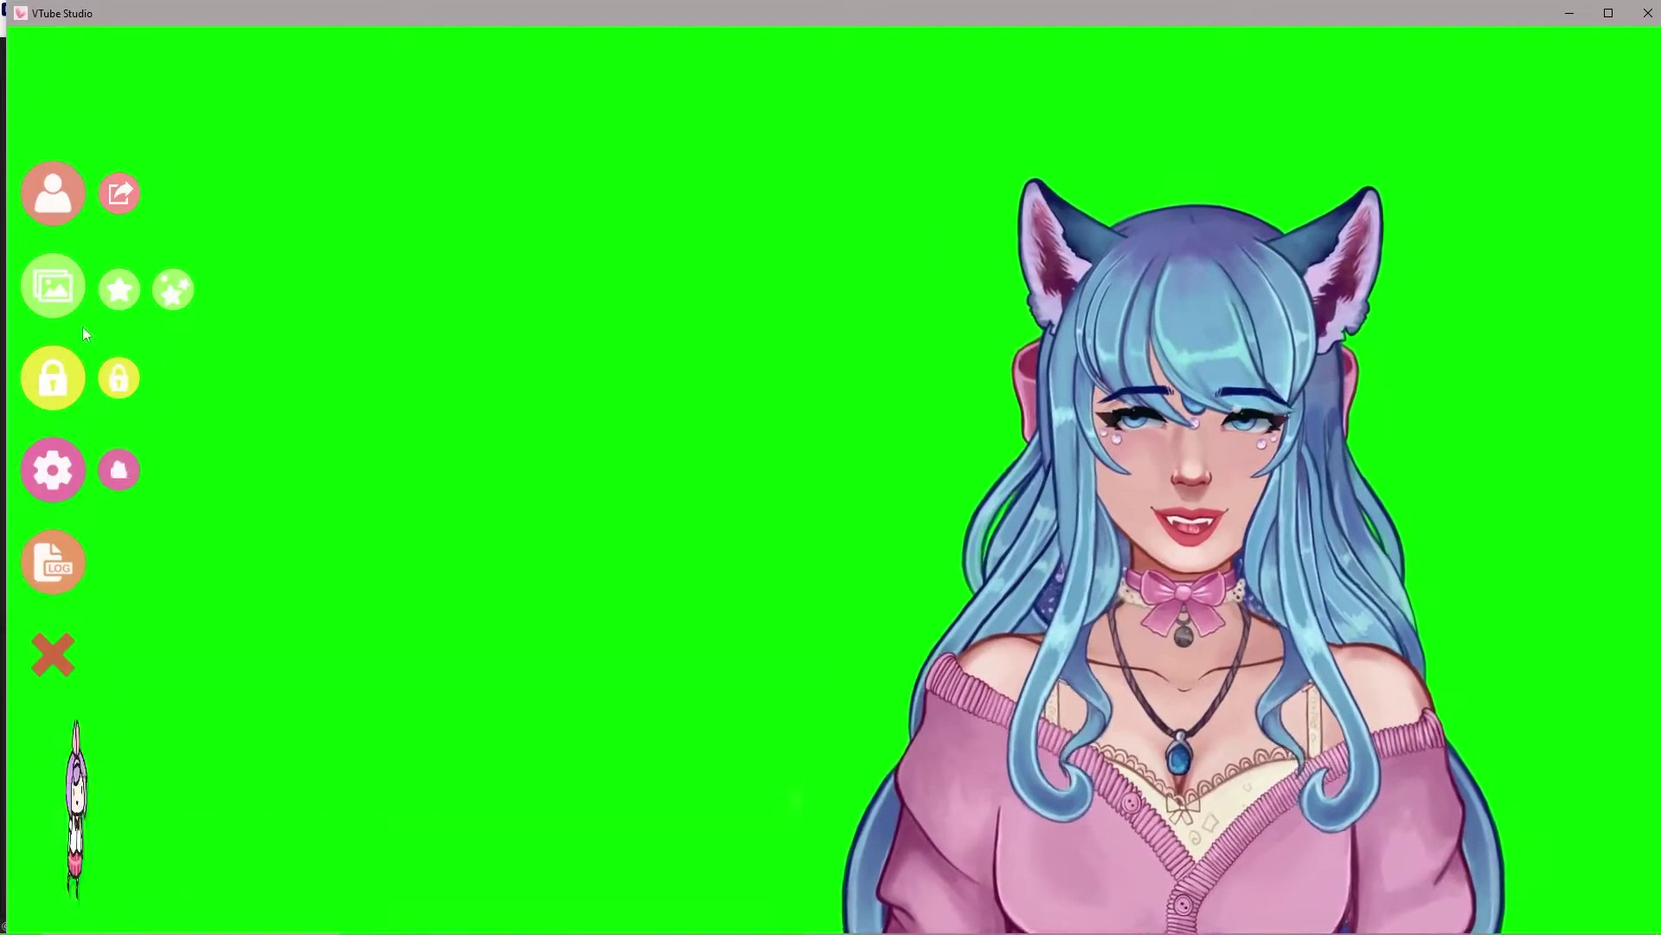
Select the ColorPicker background from the list and dismiss the transparency tip
click(63, 286)
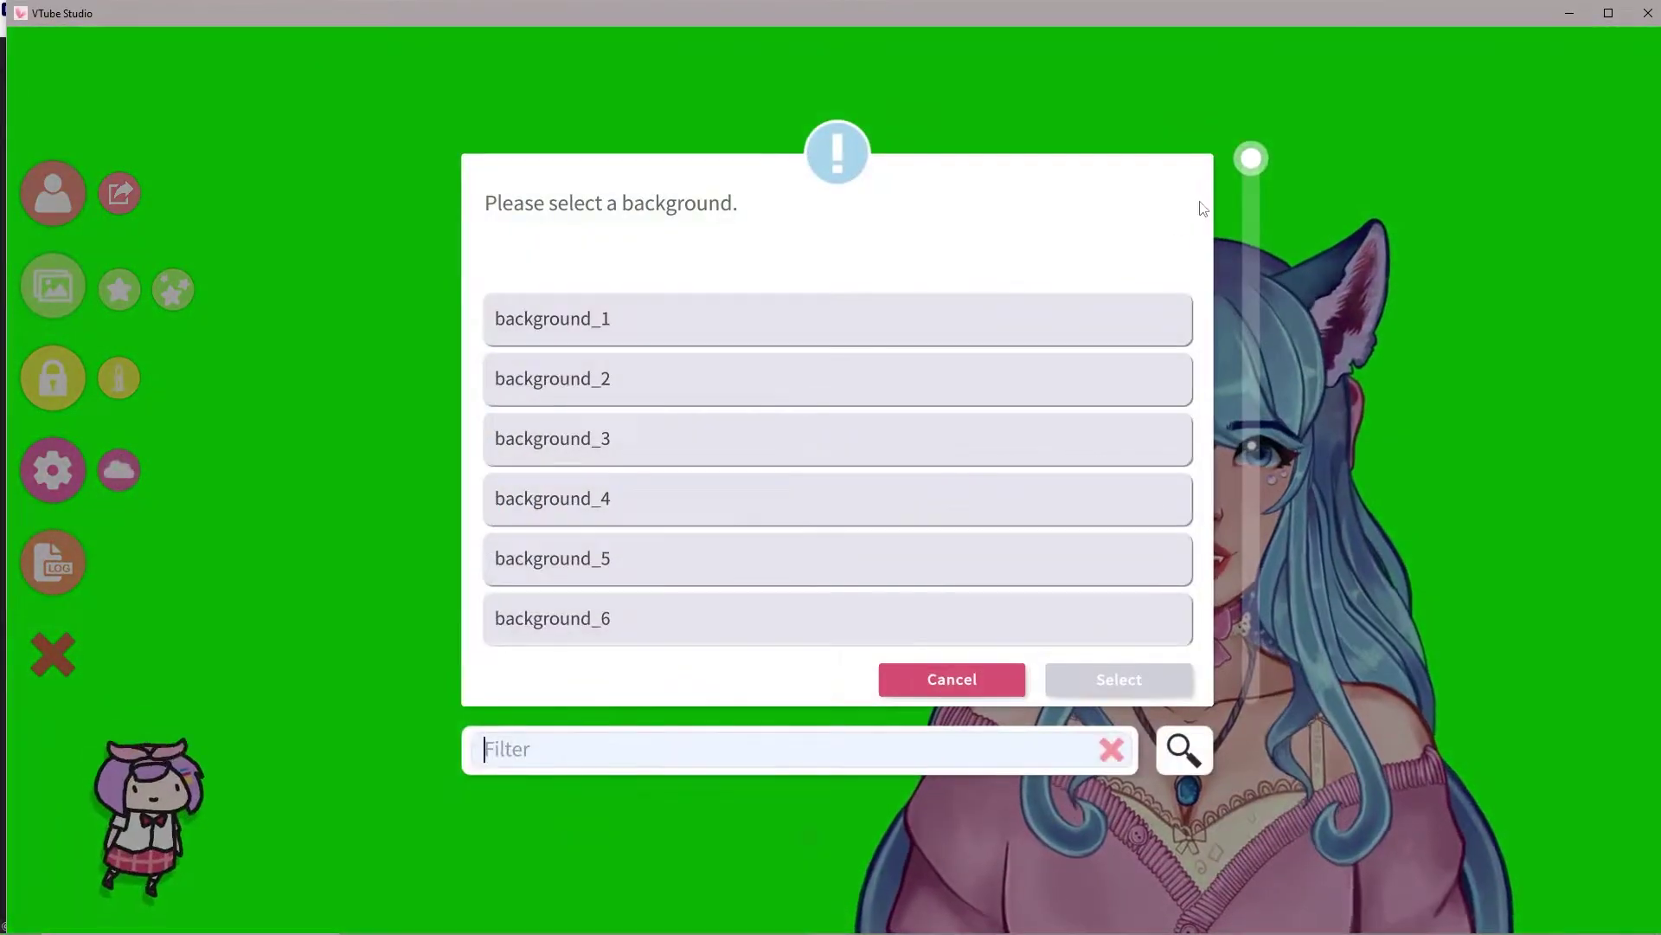
scroll(778, 485, down, 10)
click(865, 558)
click(958, 552)
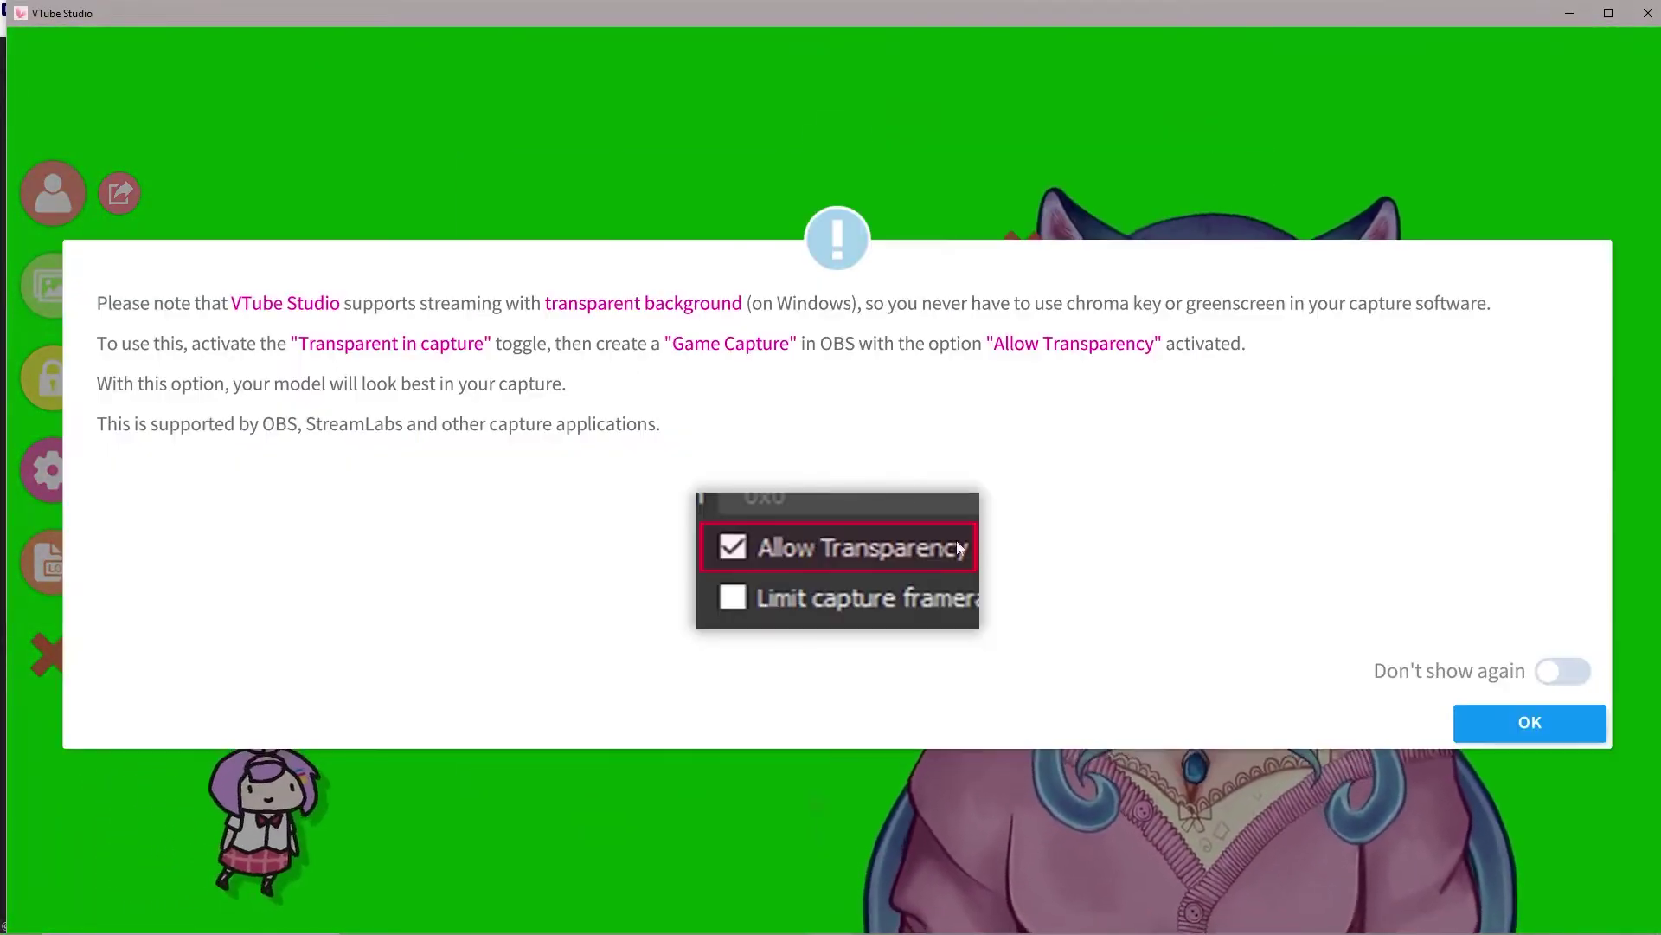
click(1529, 722)
Try blue and magenta background colours, then settle on green #1AF336
mouse_move(885, 415)
mouse_down()
mouse_move(886, 383)
mouse_move(848, 368)
mouse_up()
click(840, 376)
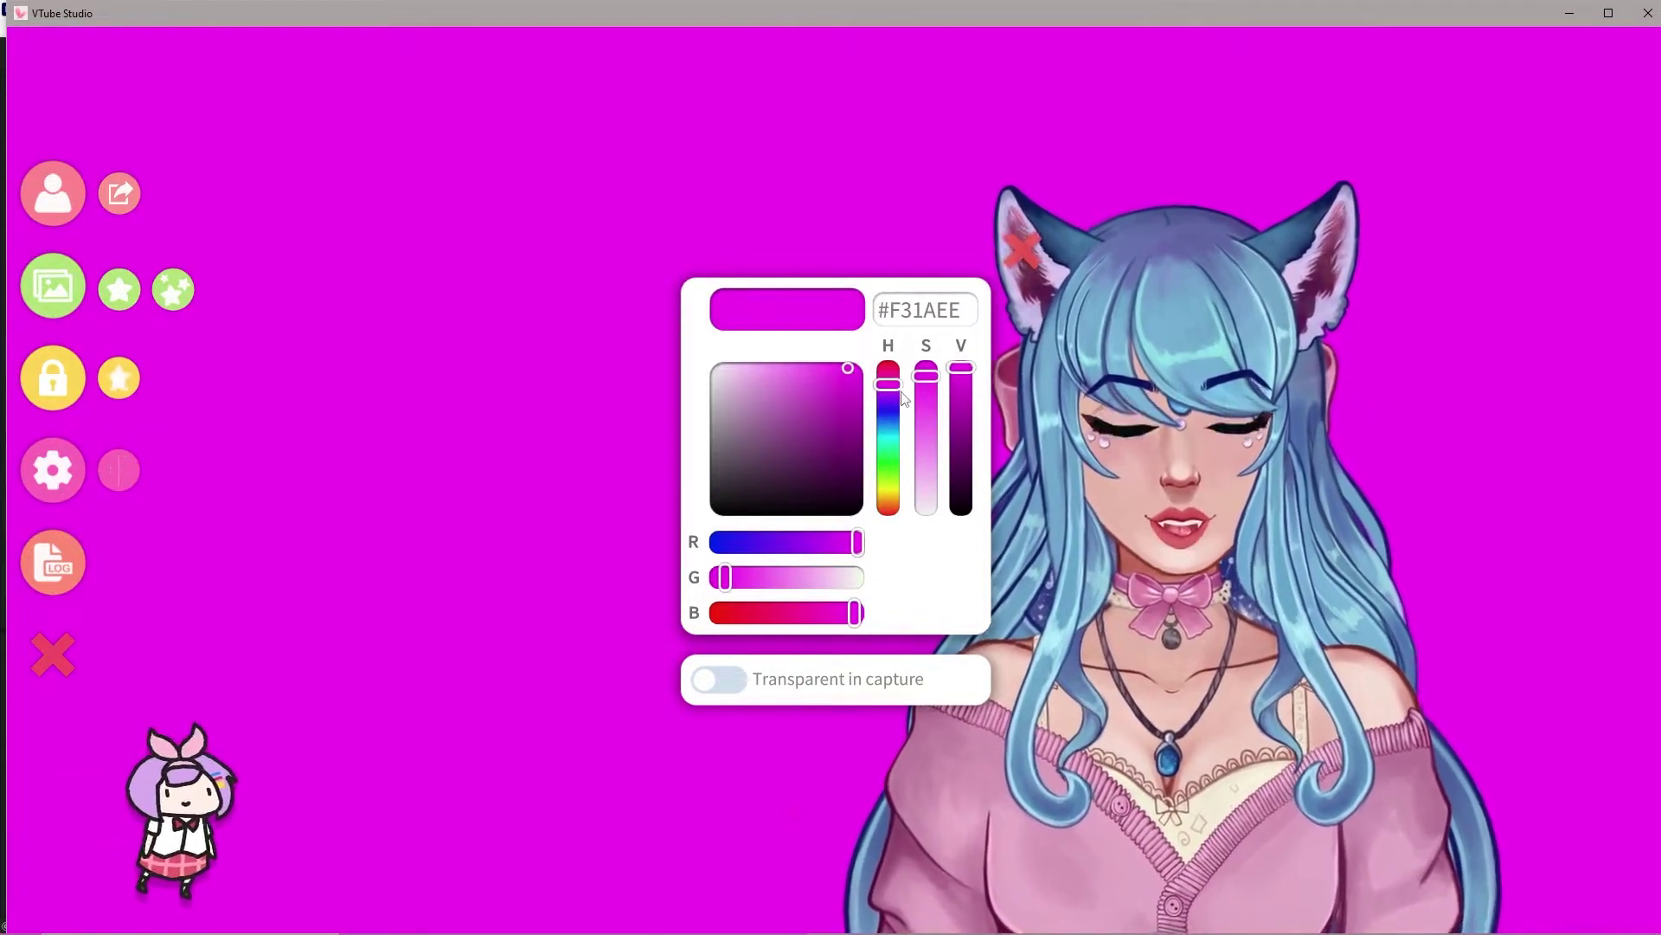
click(894, 415)
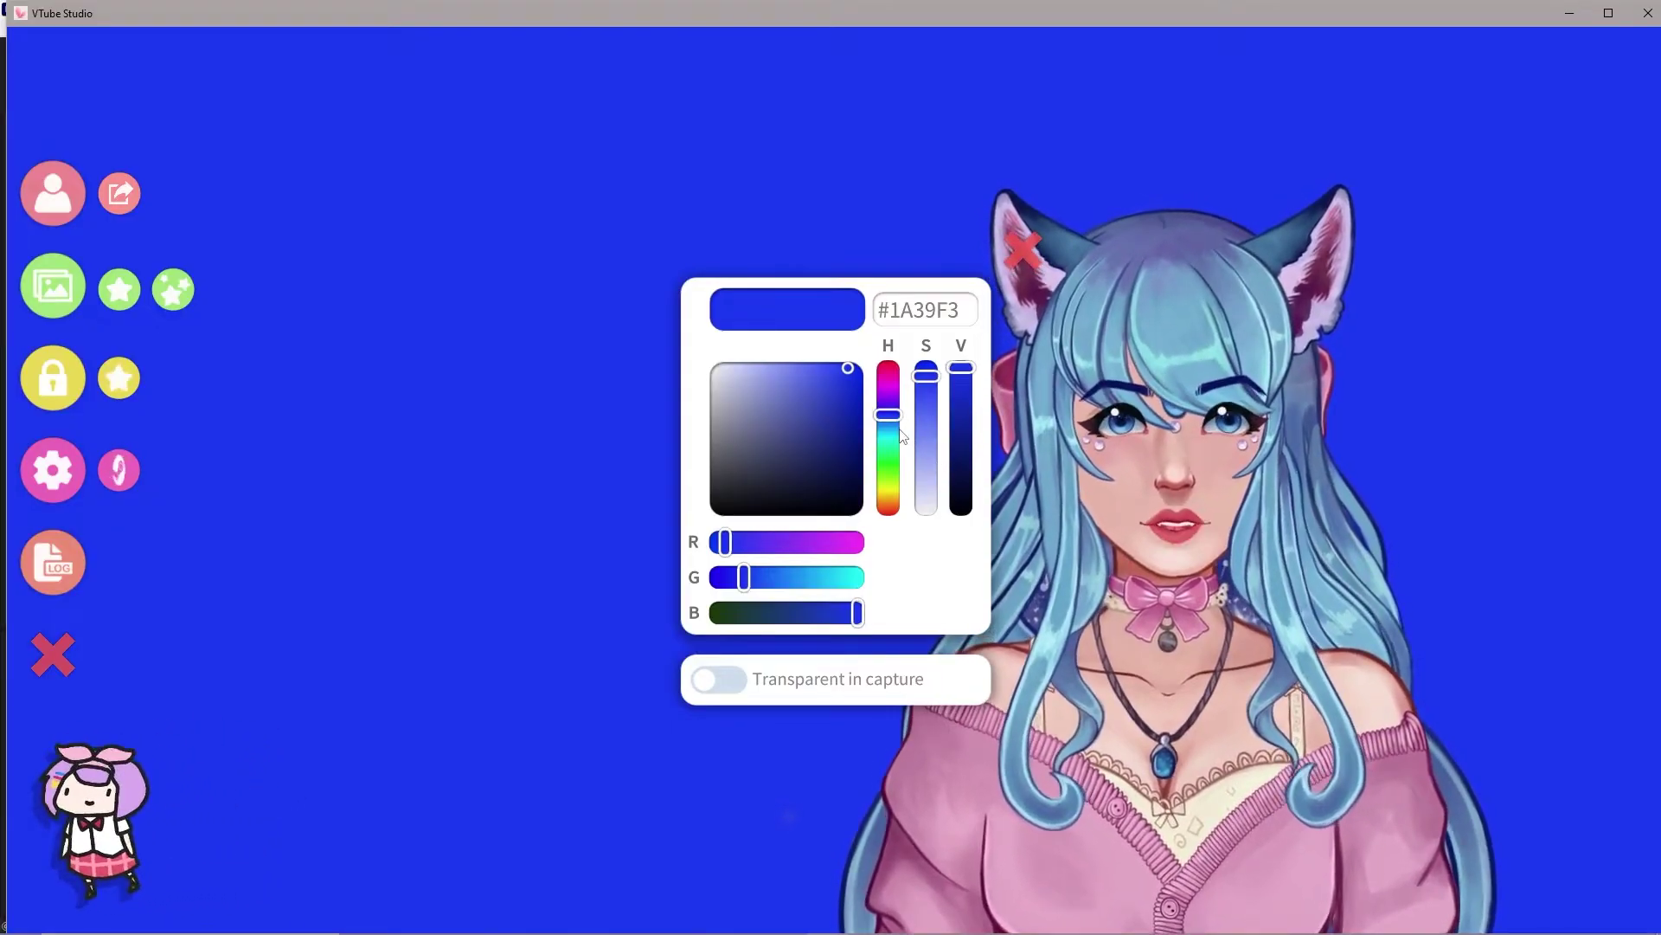
drag(888, 424, 897, 464)
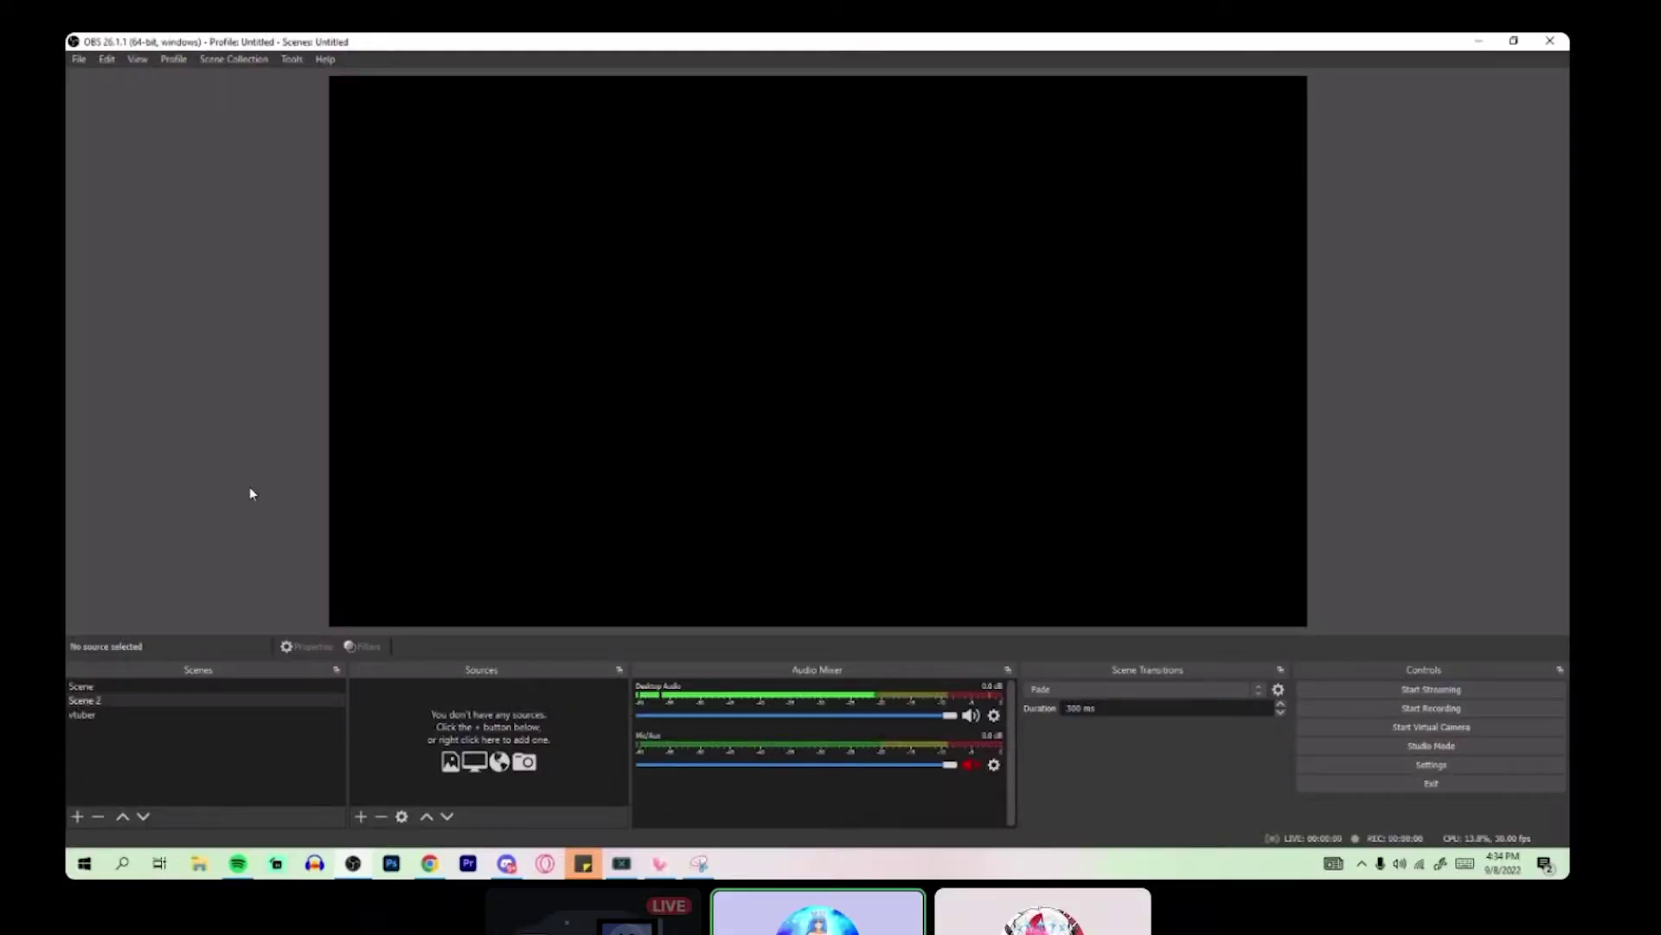
Add a new Game Capture source to the friend's OBS scene
right_click(450, 694)
mouse_move(488, 708)
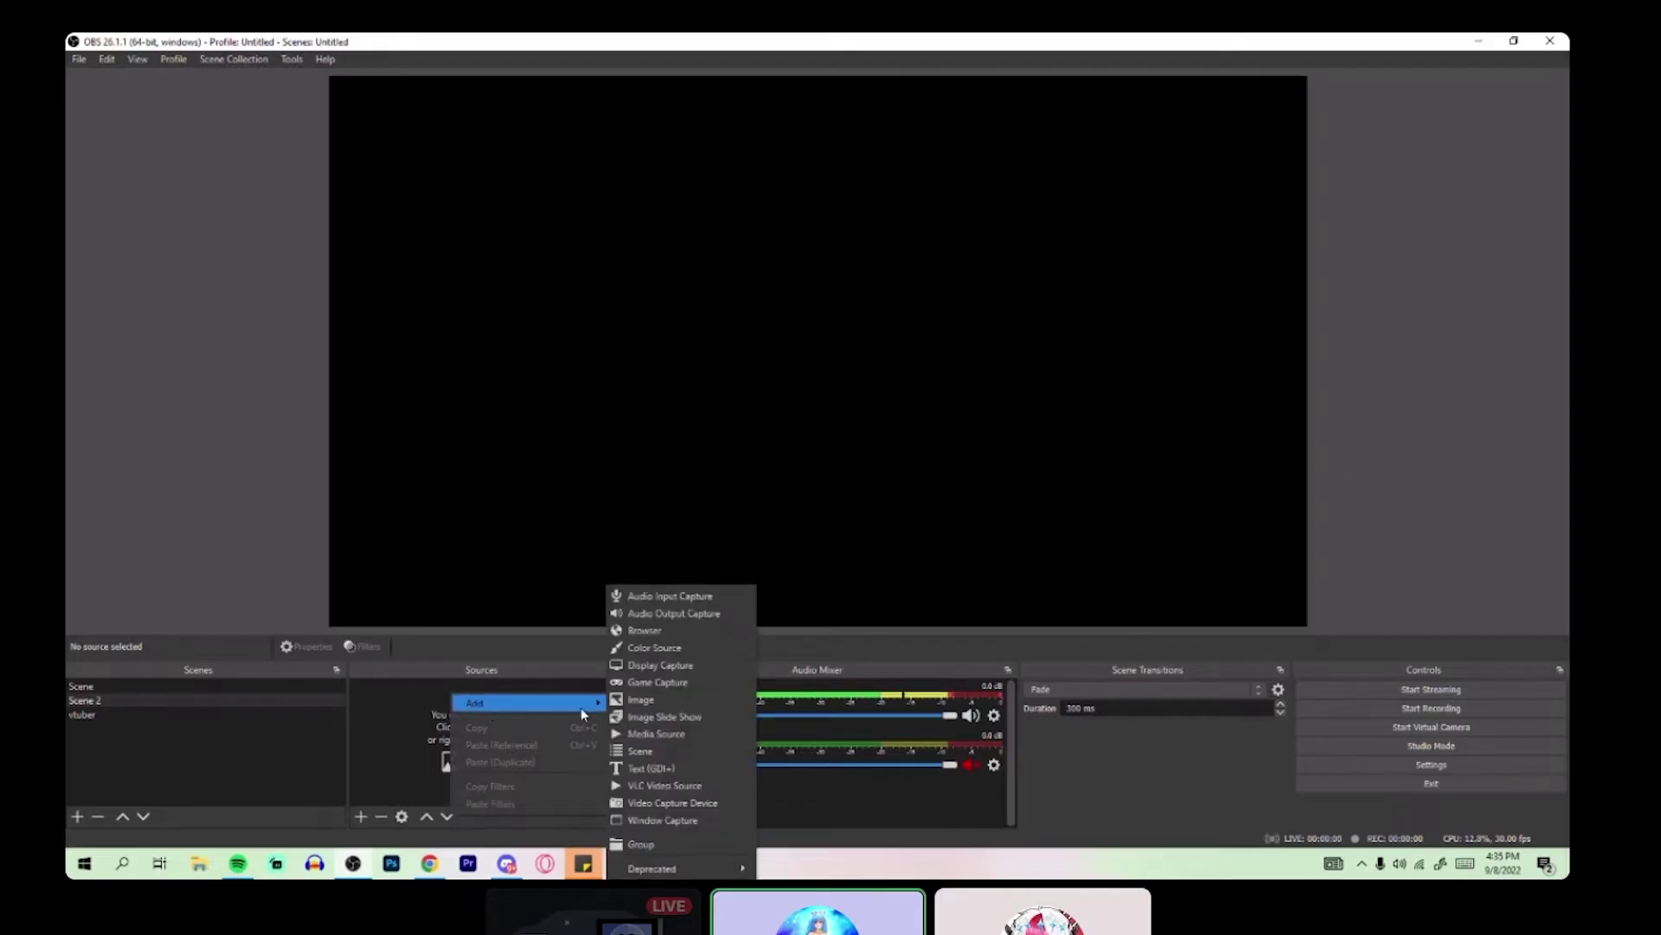
click(658, 682)
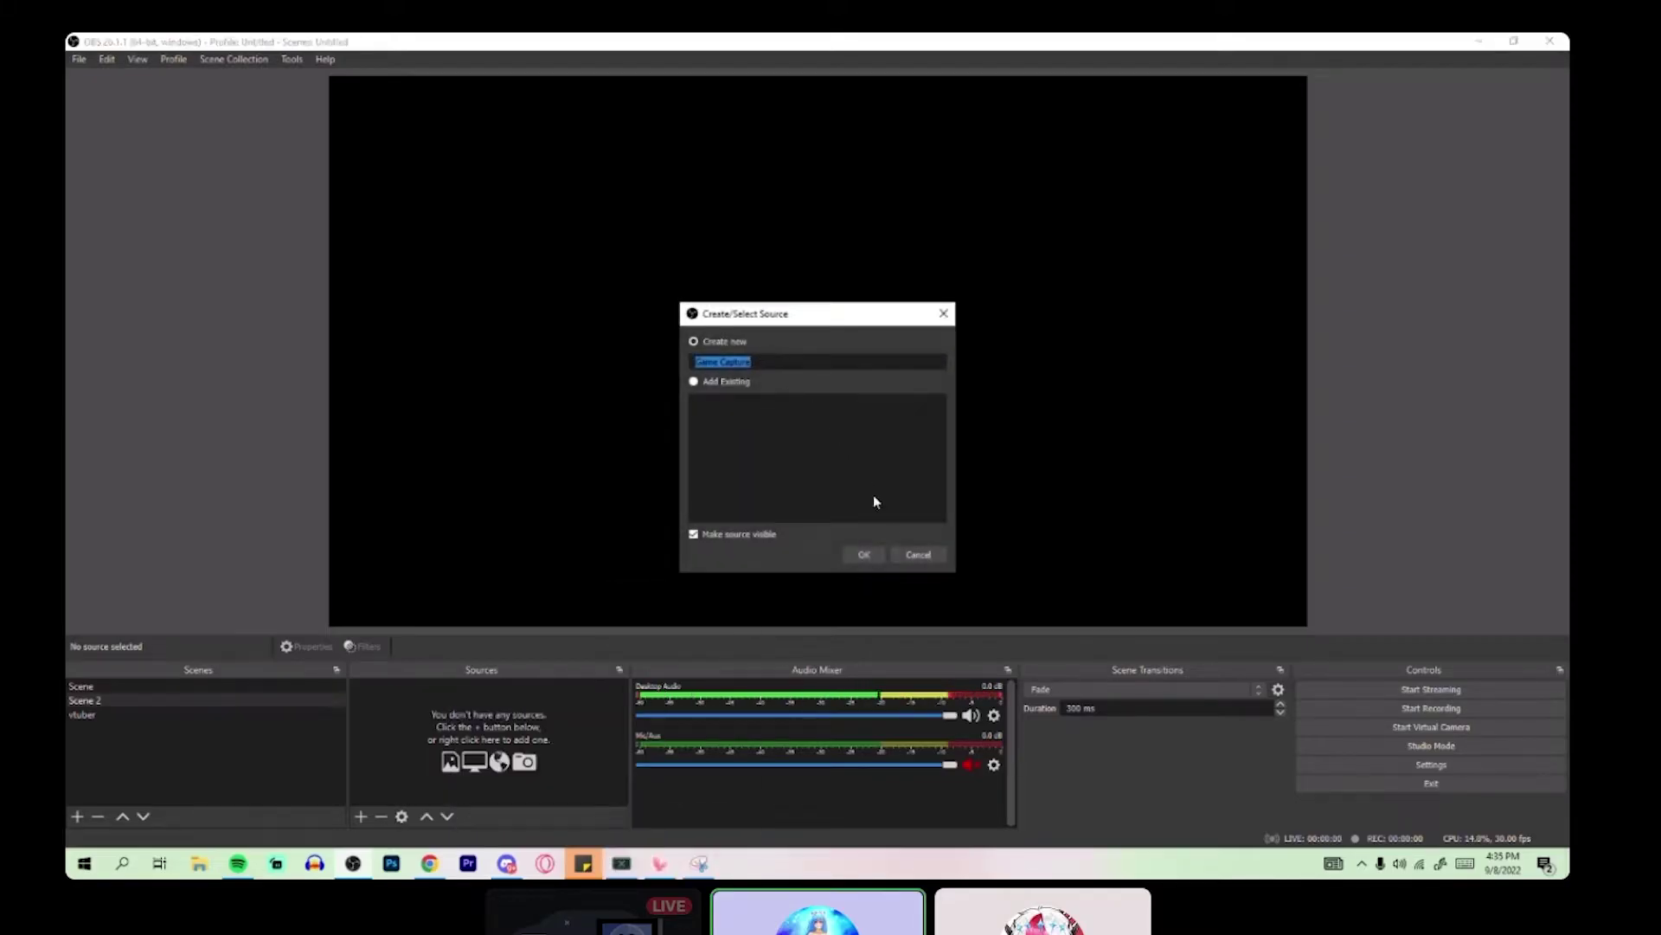
click(864, 554)
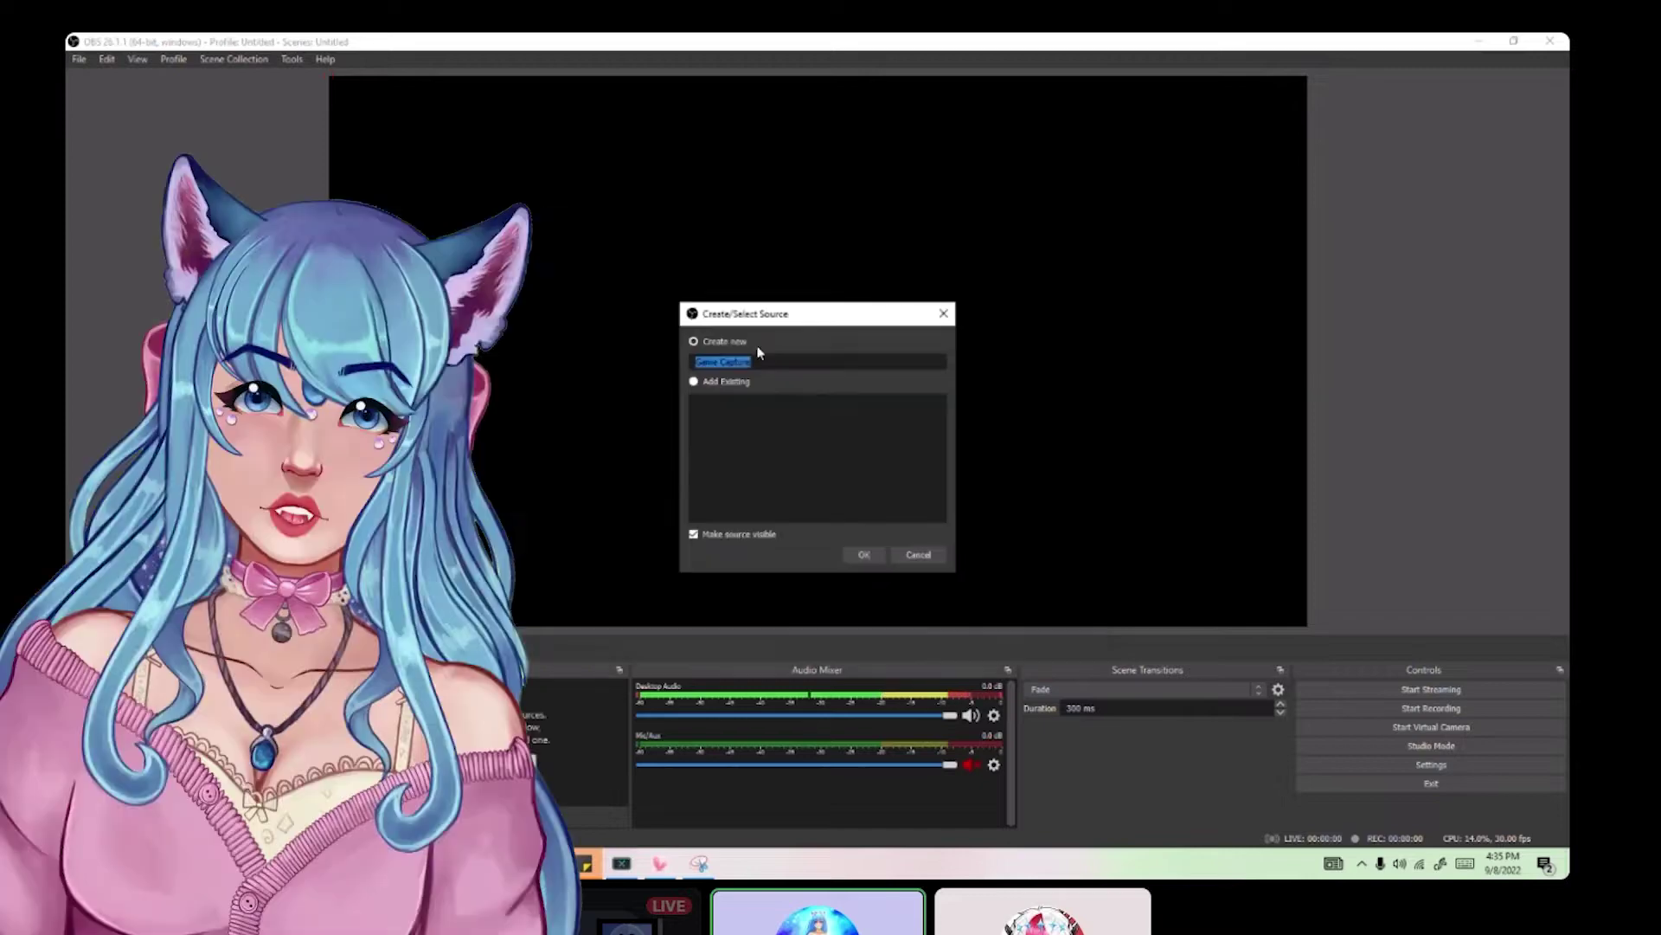
click(865, 550)
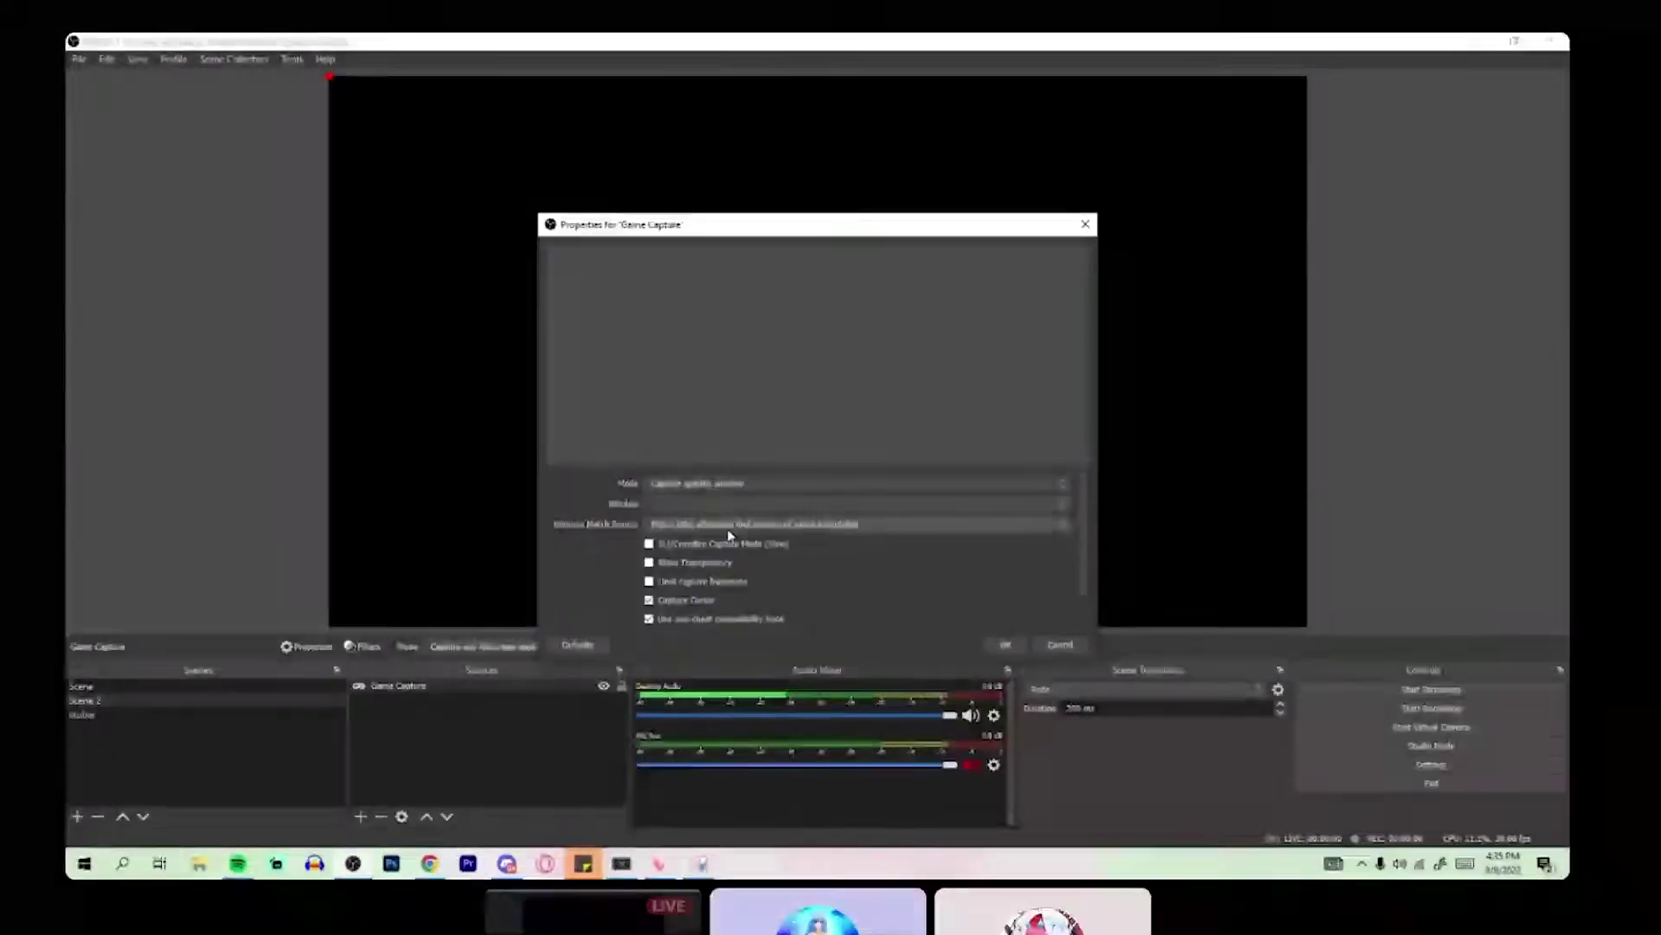
Capture the VTube Studio window with Allow Transparency on, then enlarge and centre it
click(742, 511)
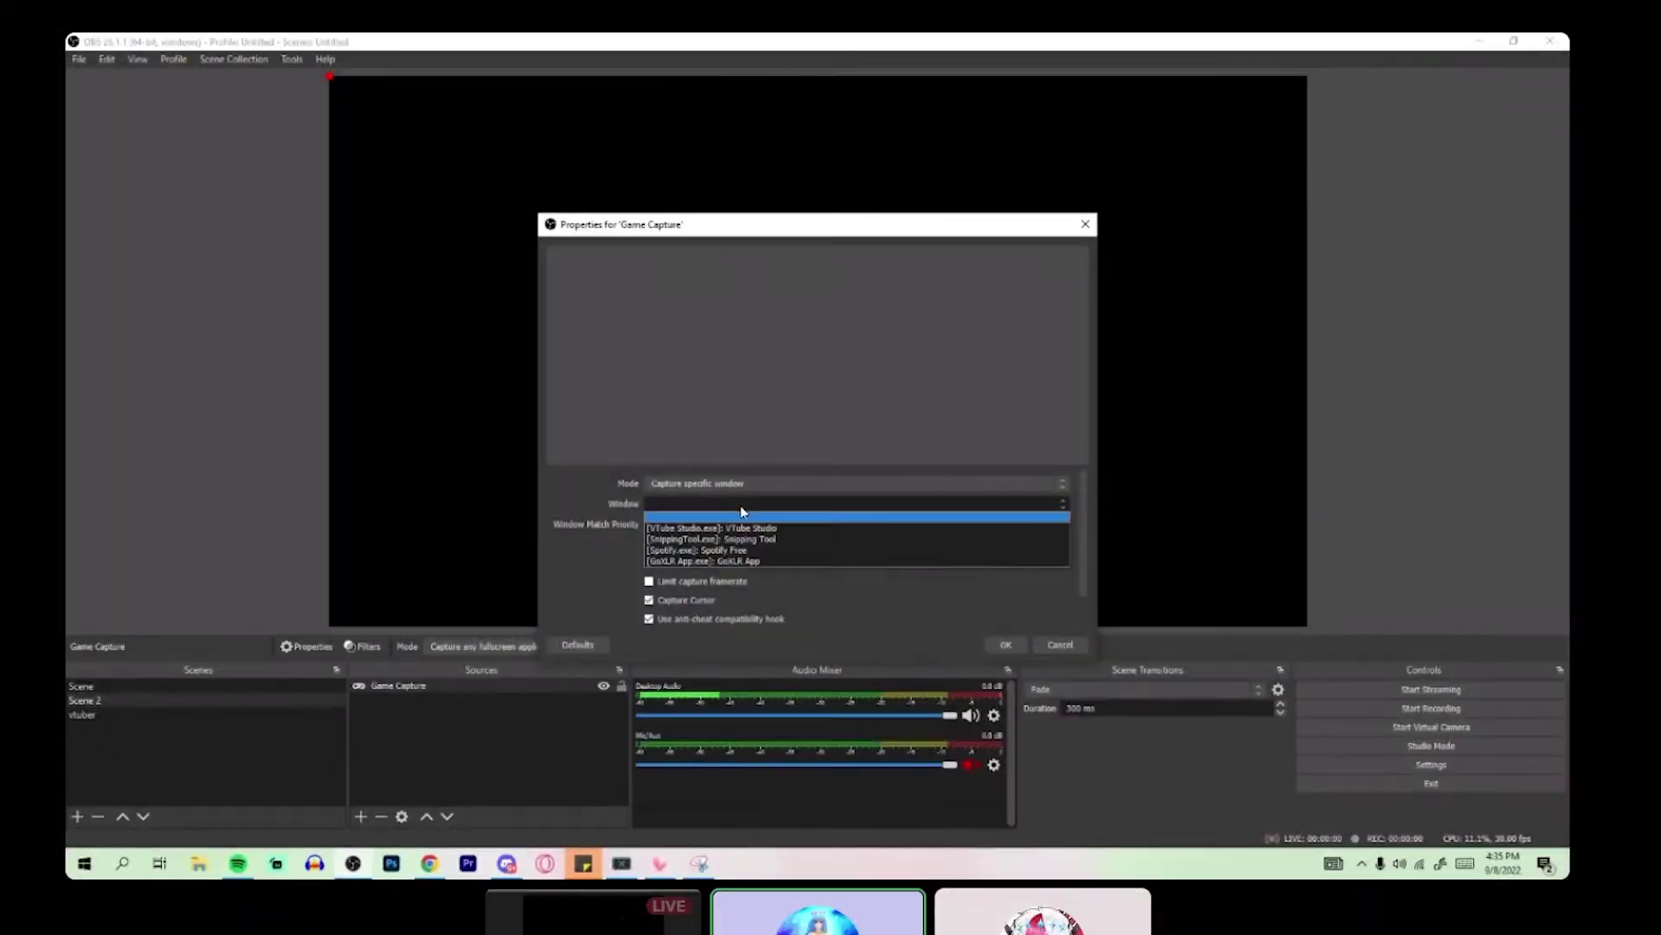
click(776, 529)
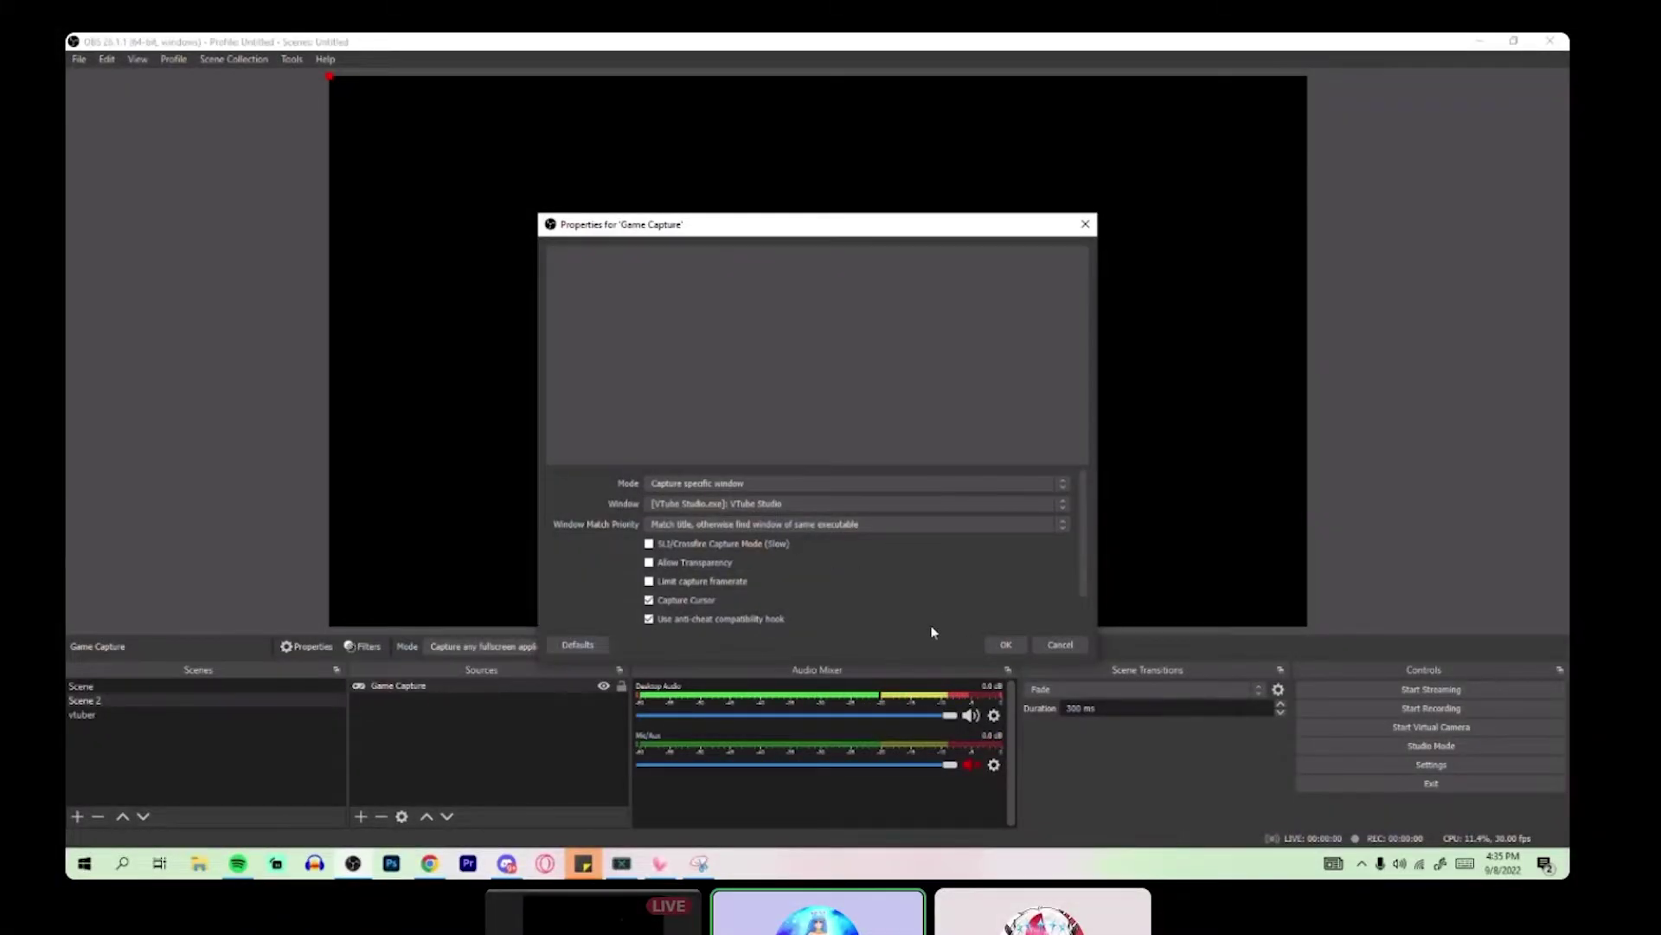
click(692, 563)
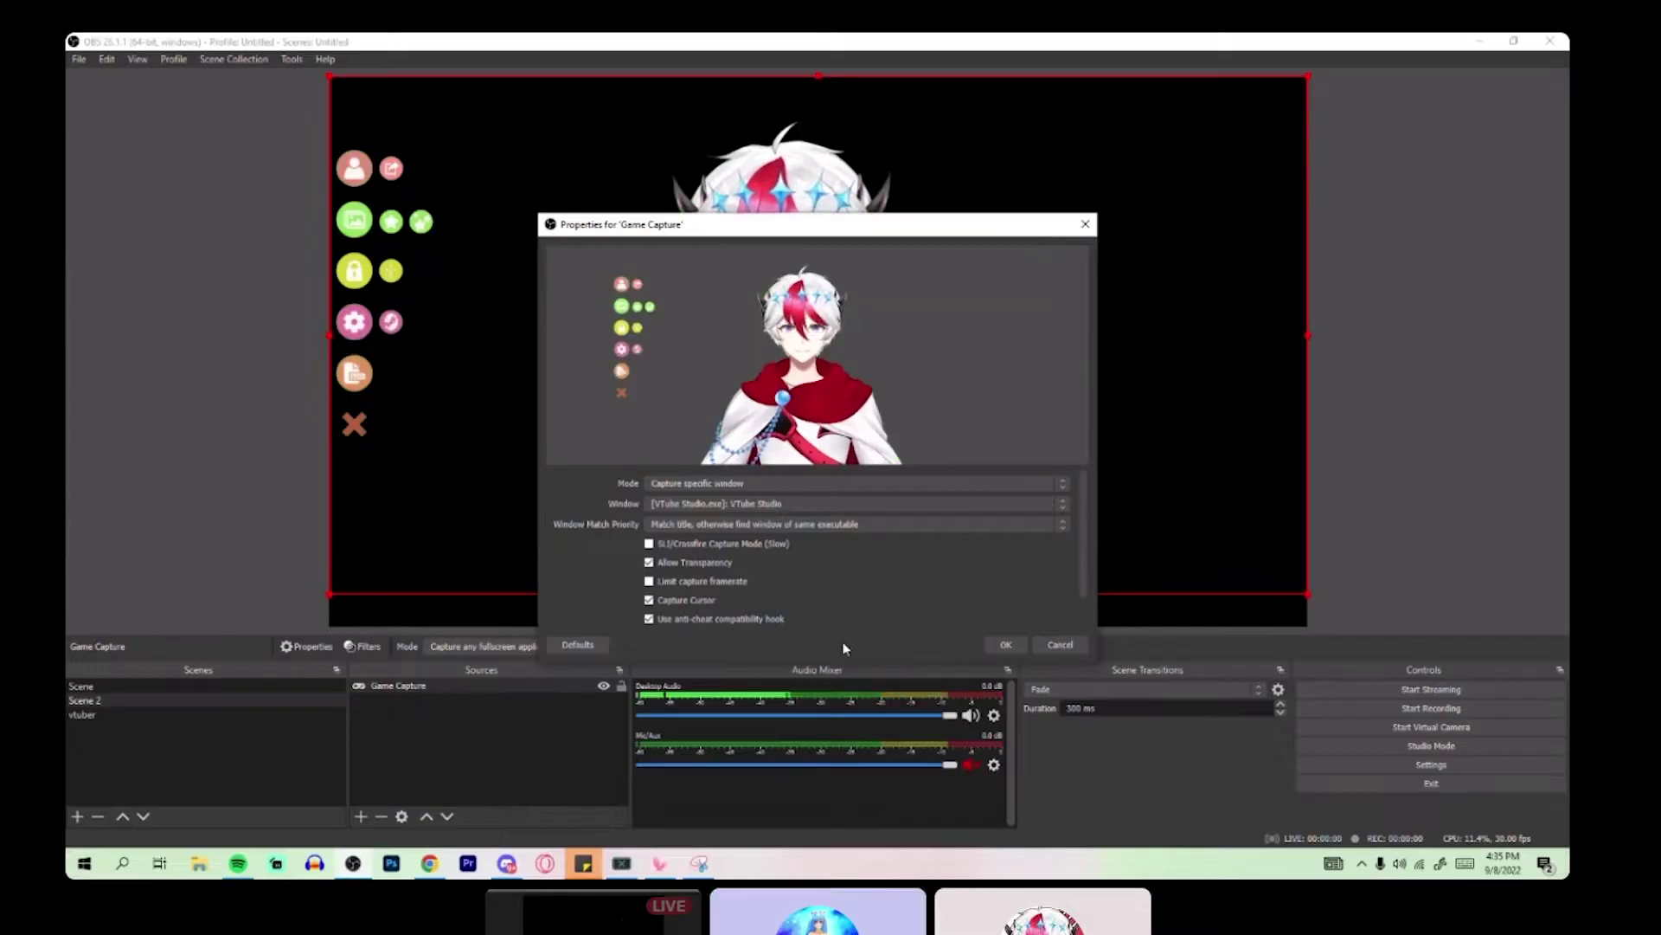
click(1006, 644)
drag(1307, 594, 1428, 623)
drag(922, 184, 884, 187)
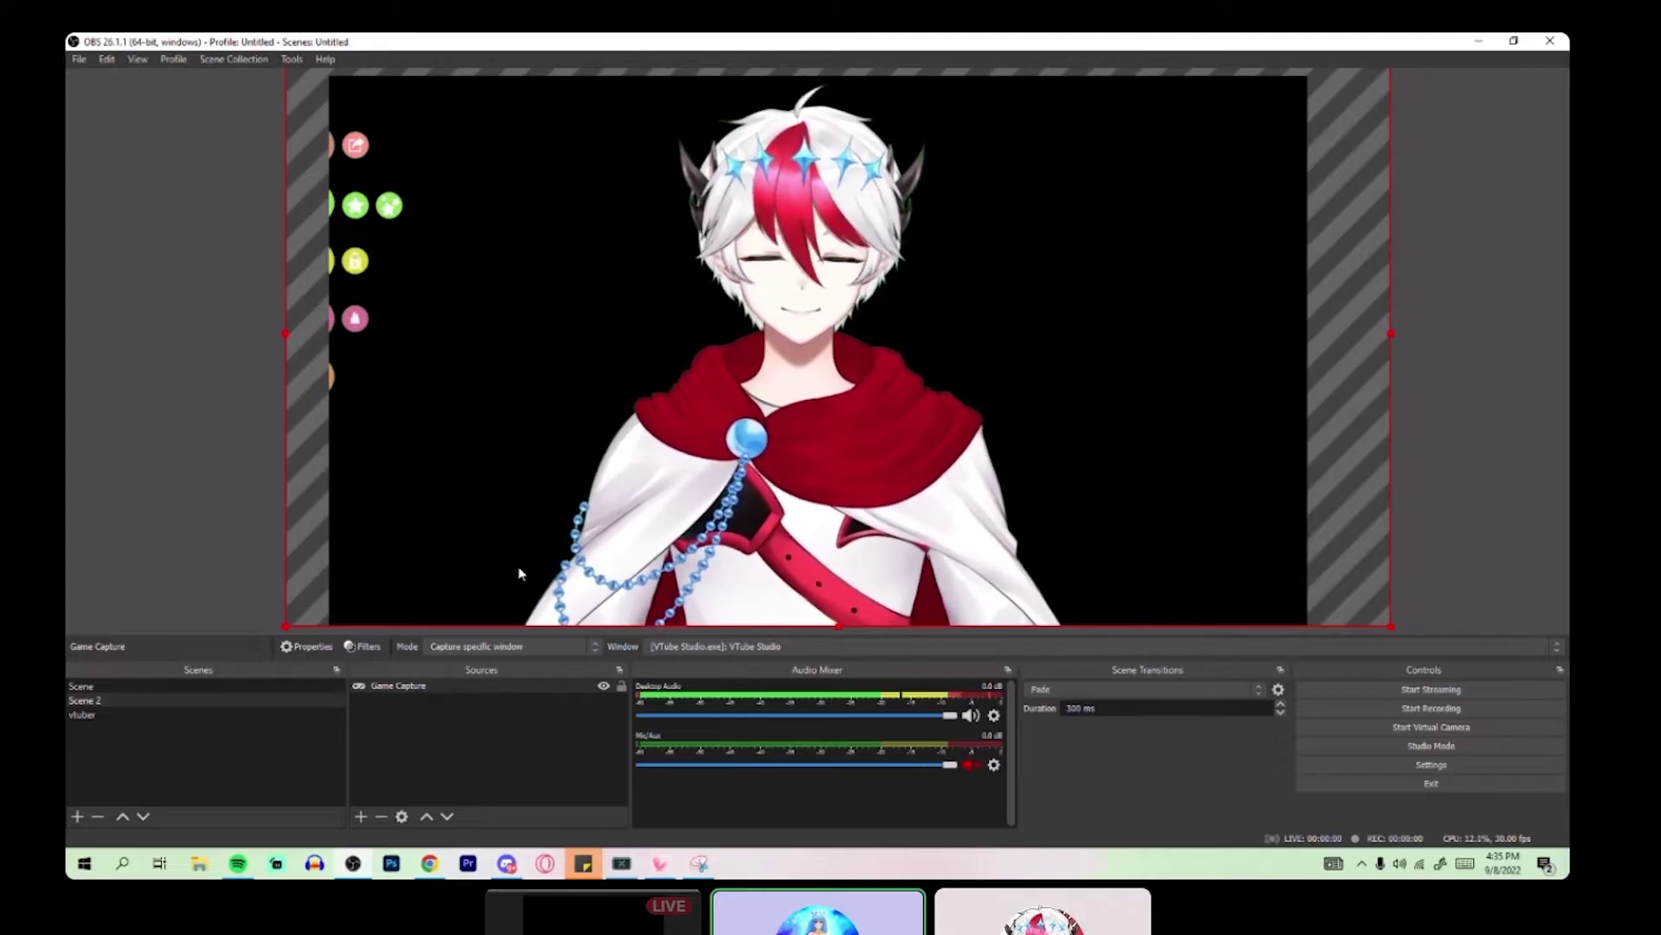
Untick Allow Transparency in the Game Capture properties and minimize OBS
right_click(424, 685)
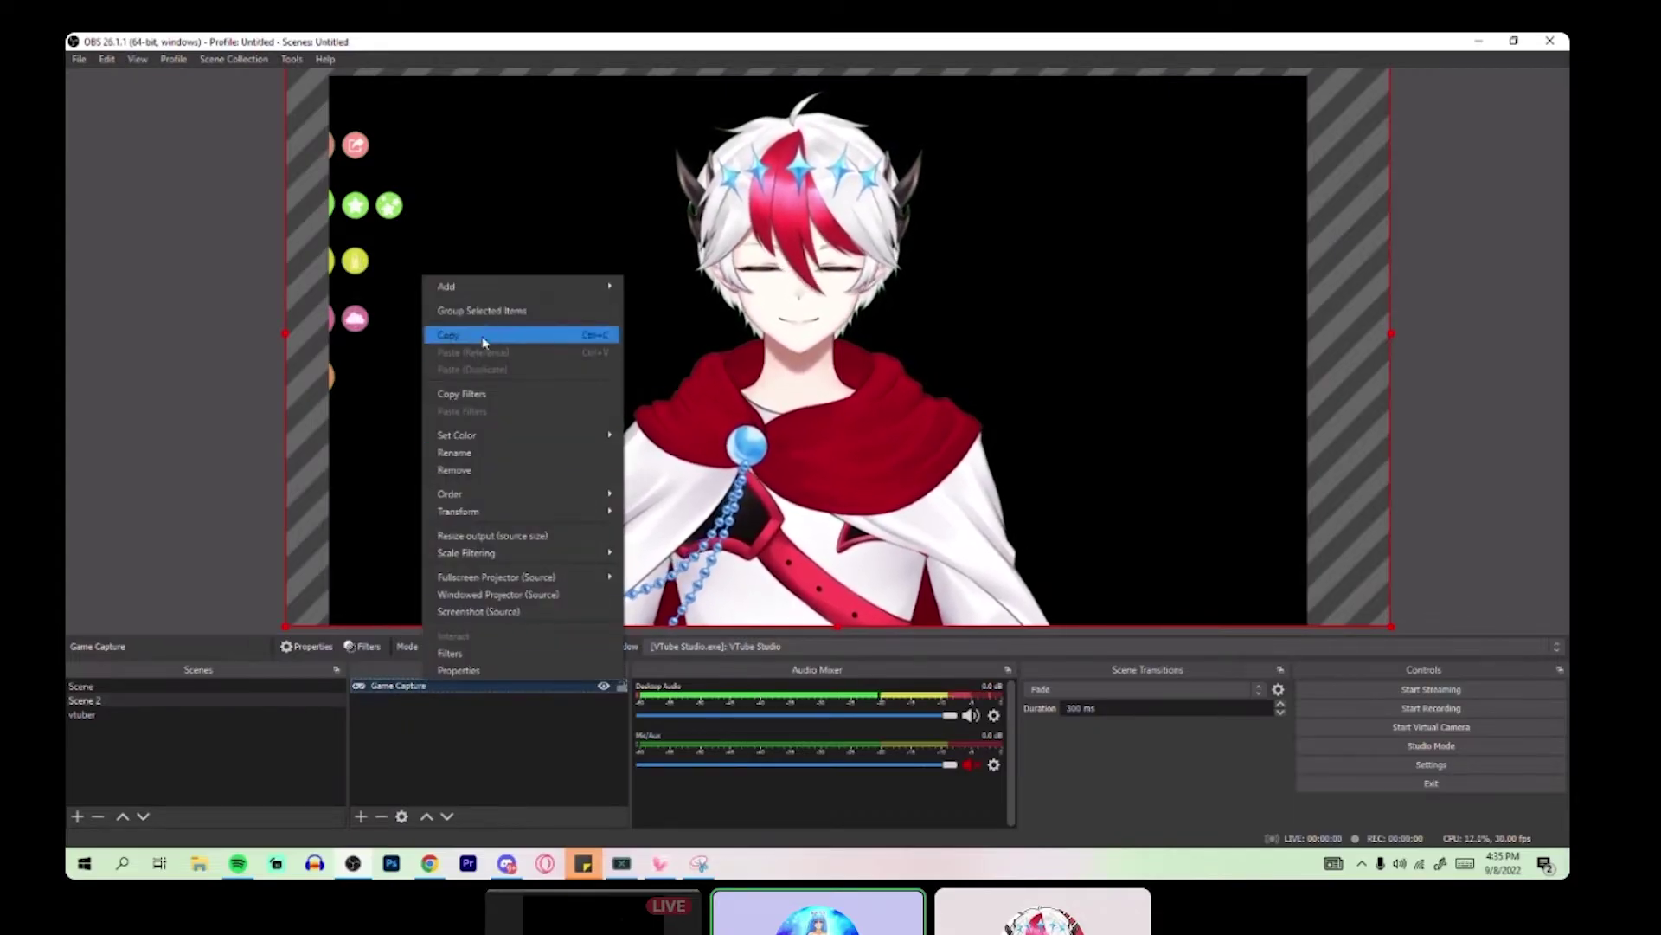
click(470, 672)
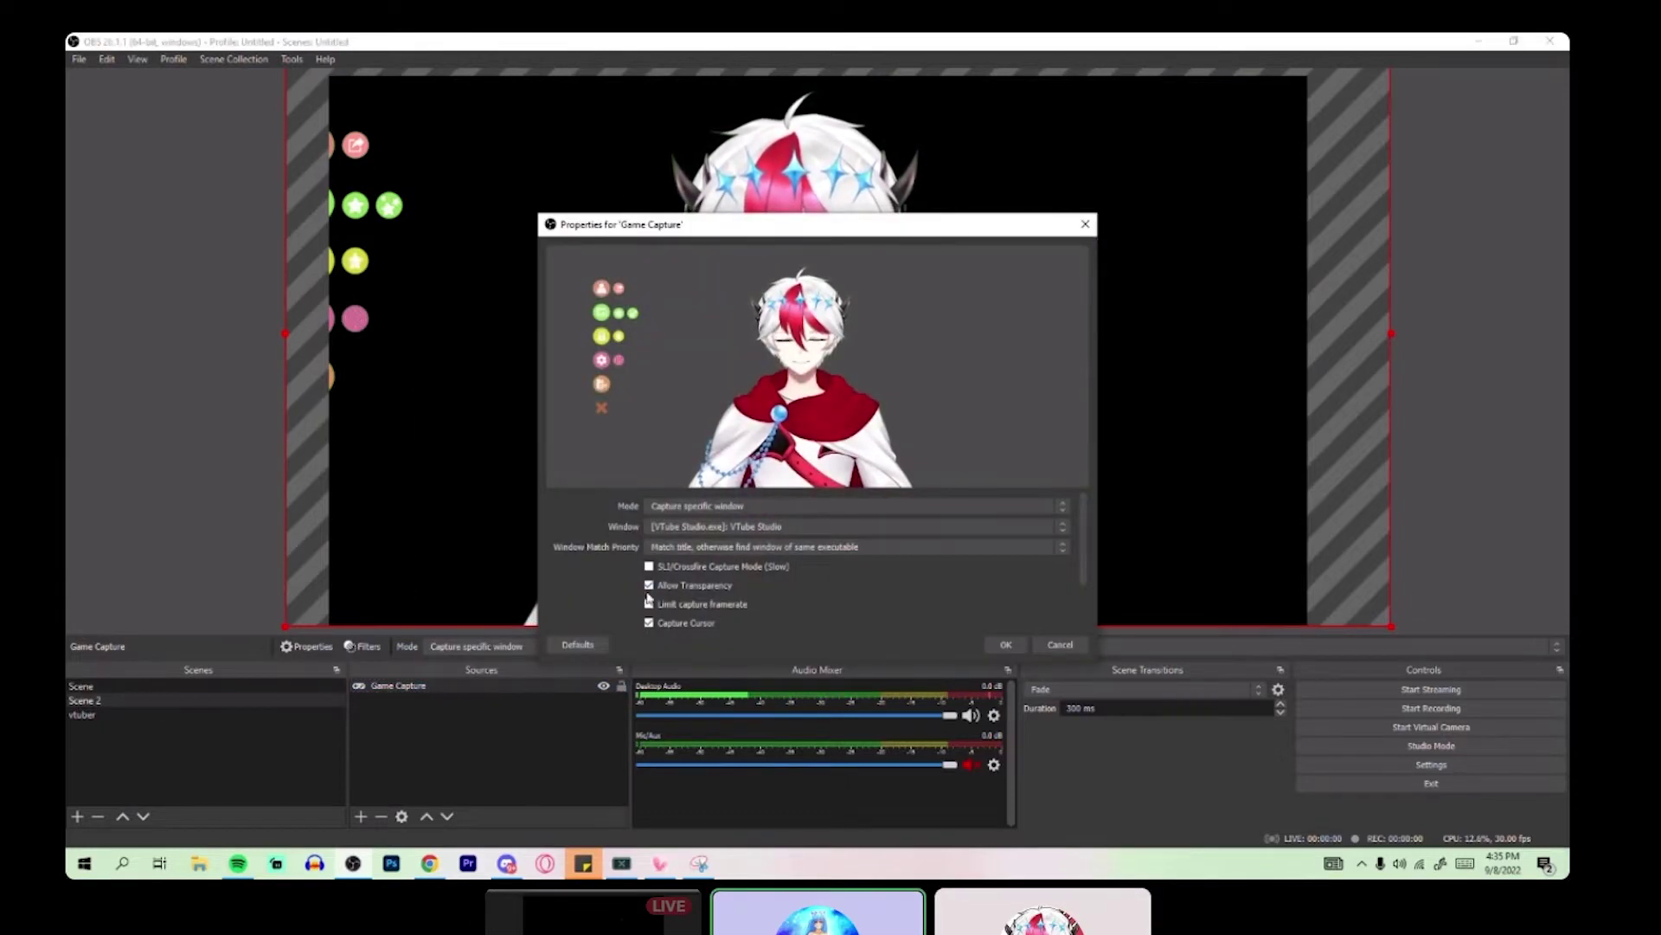
click(650, 585)
click(1006, 645)
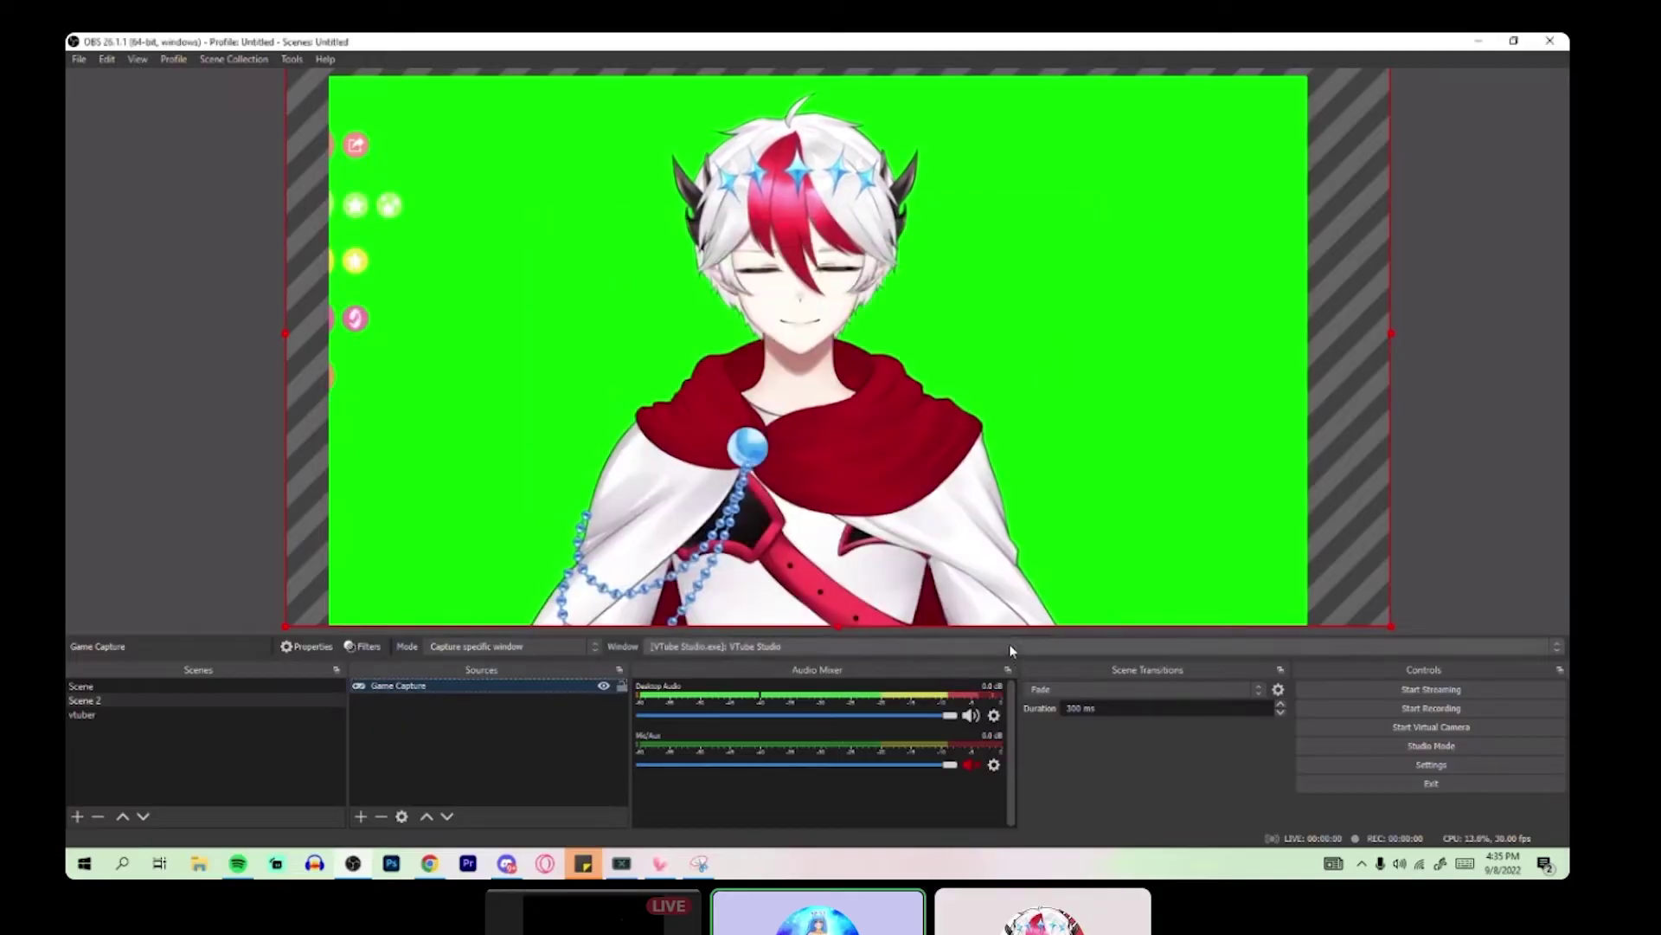
click(1476, 42)
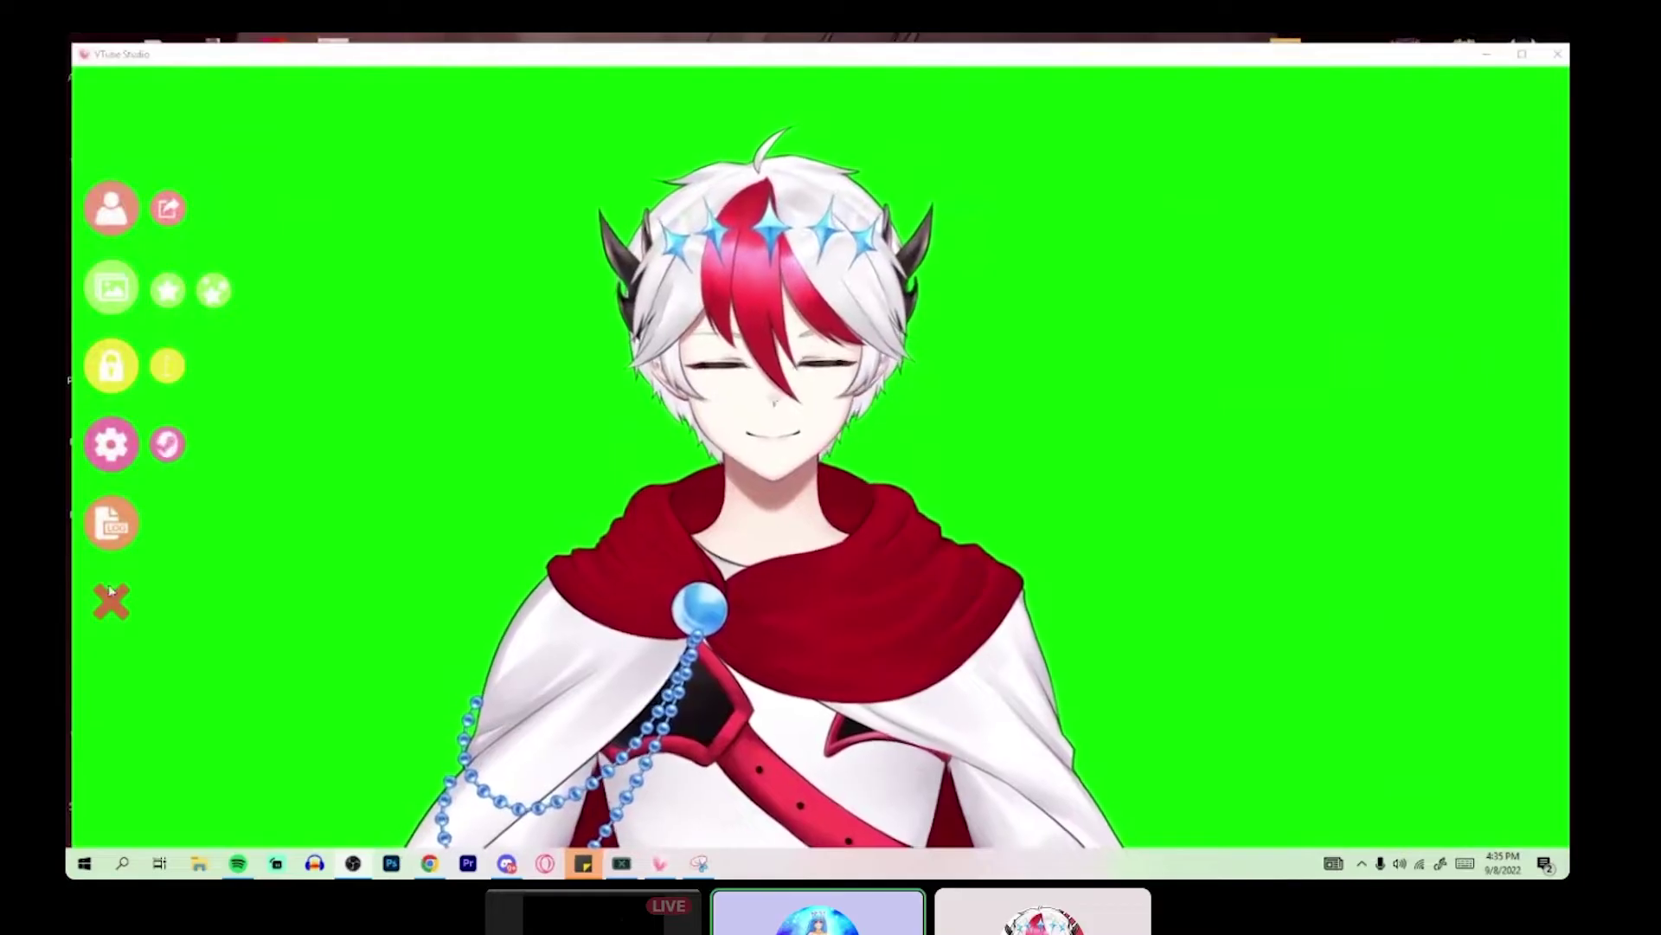
Hide VTube Studio's interface so only the avatar on green remains, then Alt+Tab away
double_click(237, 632)
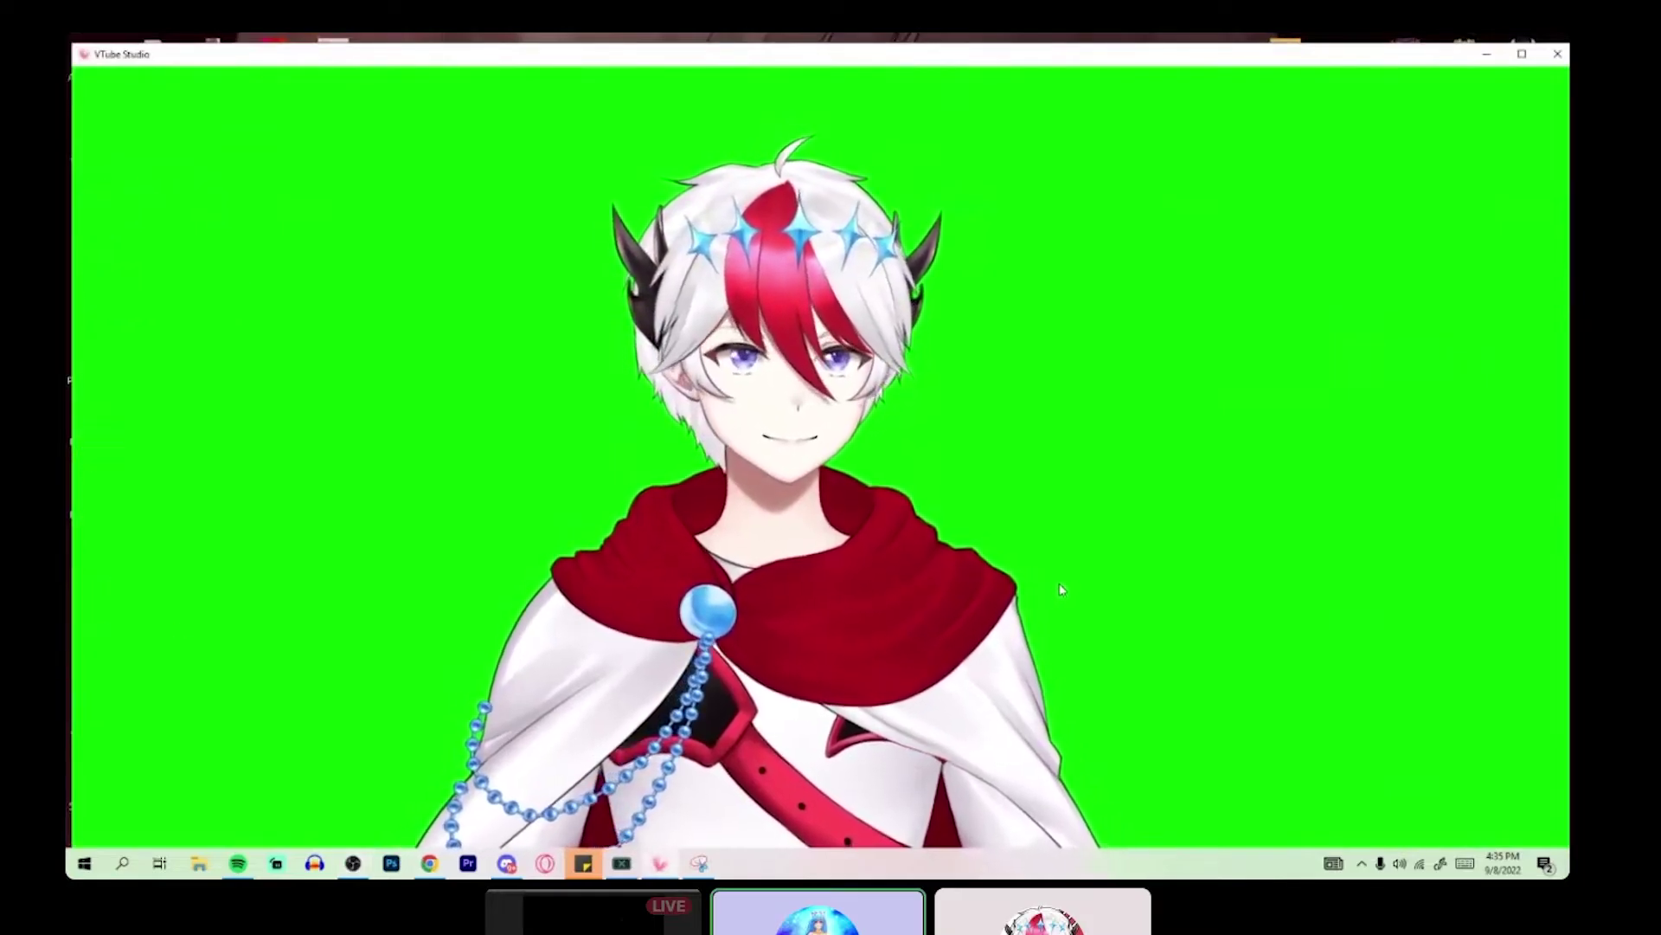
key(alt+Tab)
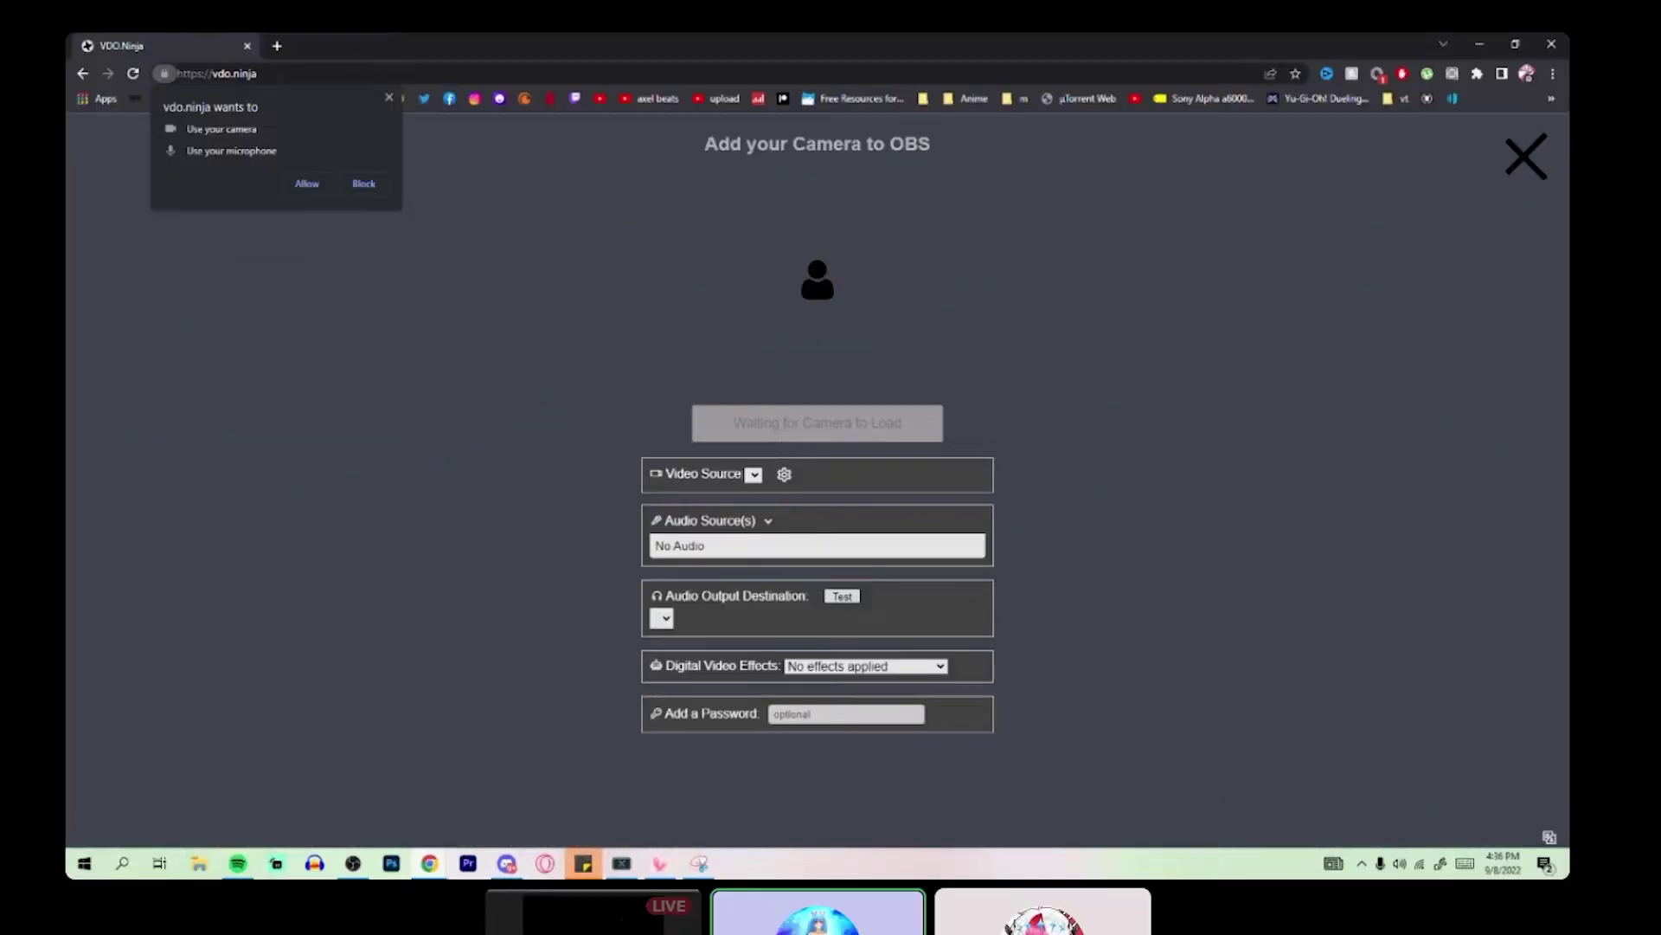
Allow camera and microphone access, dismiss the camera error, and start streaming the OBS Virtual Camera
click(307, 183)
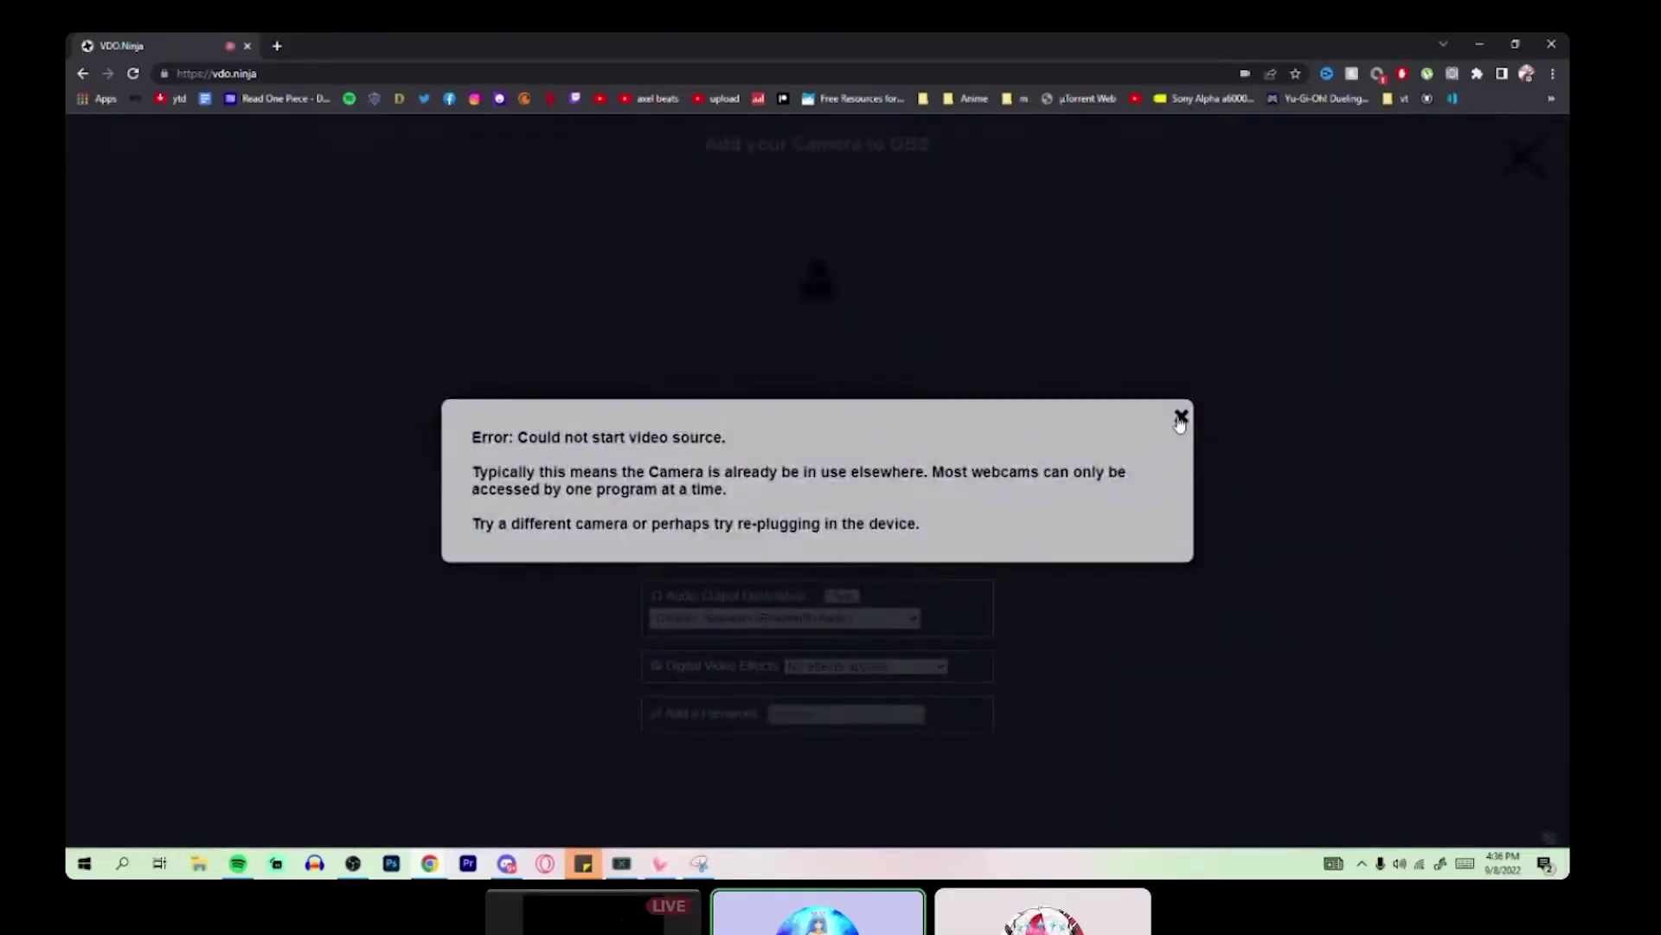
click(1181, 418)
click(854, 476)
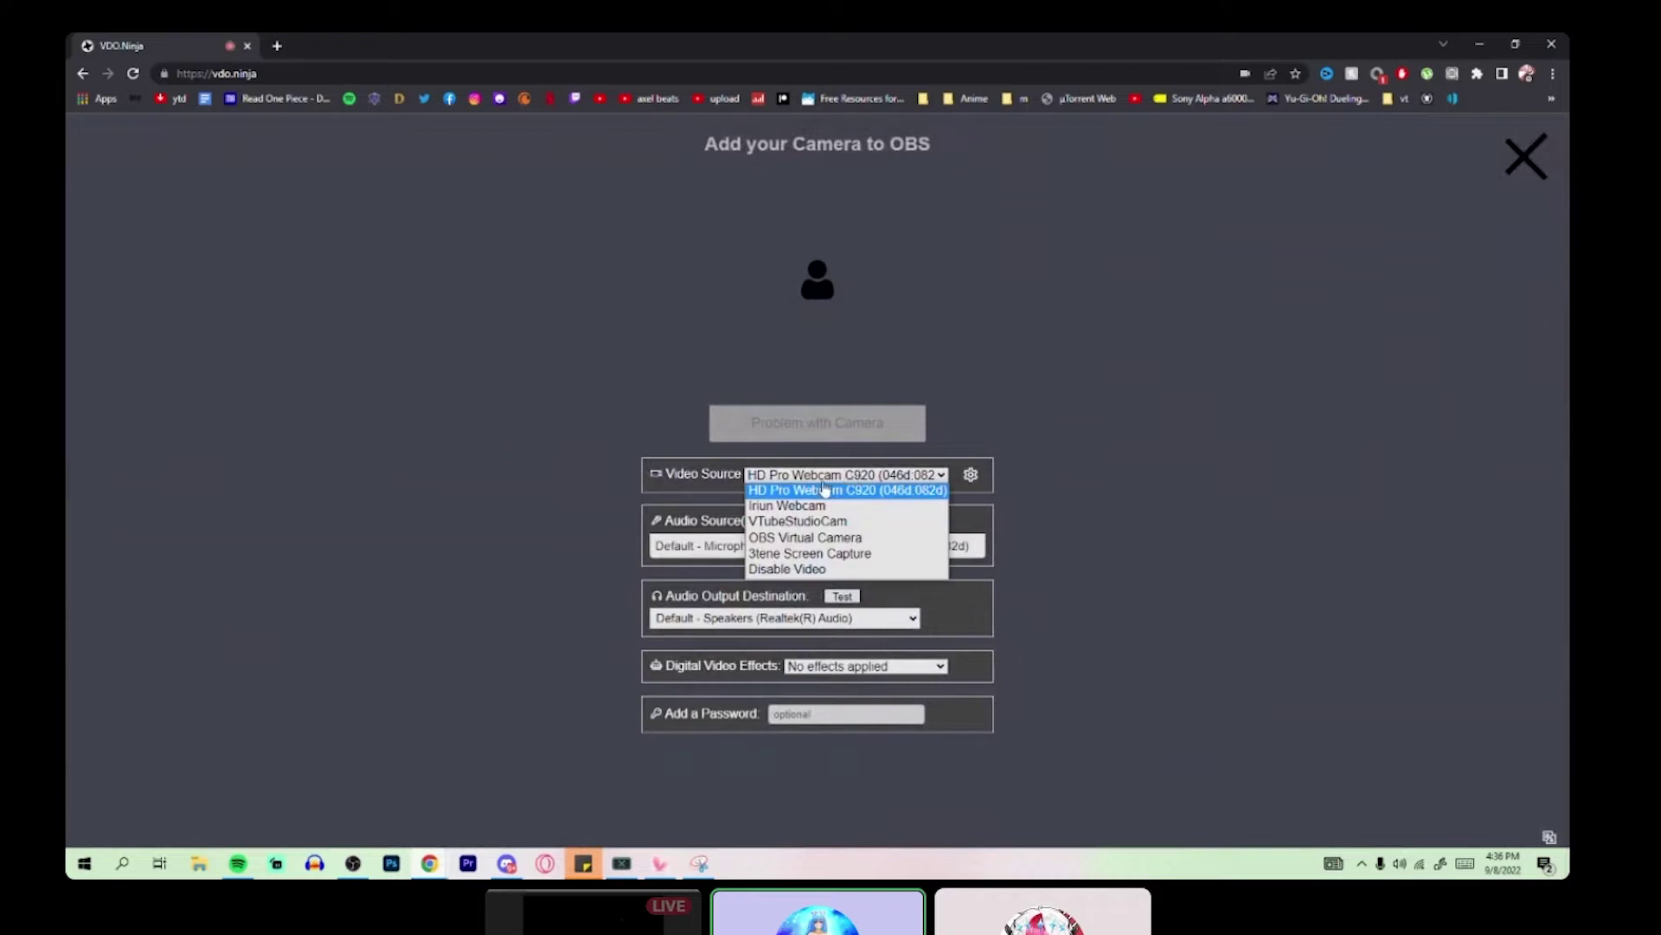
click(808, 538)
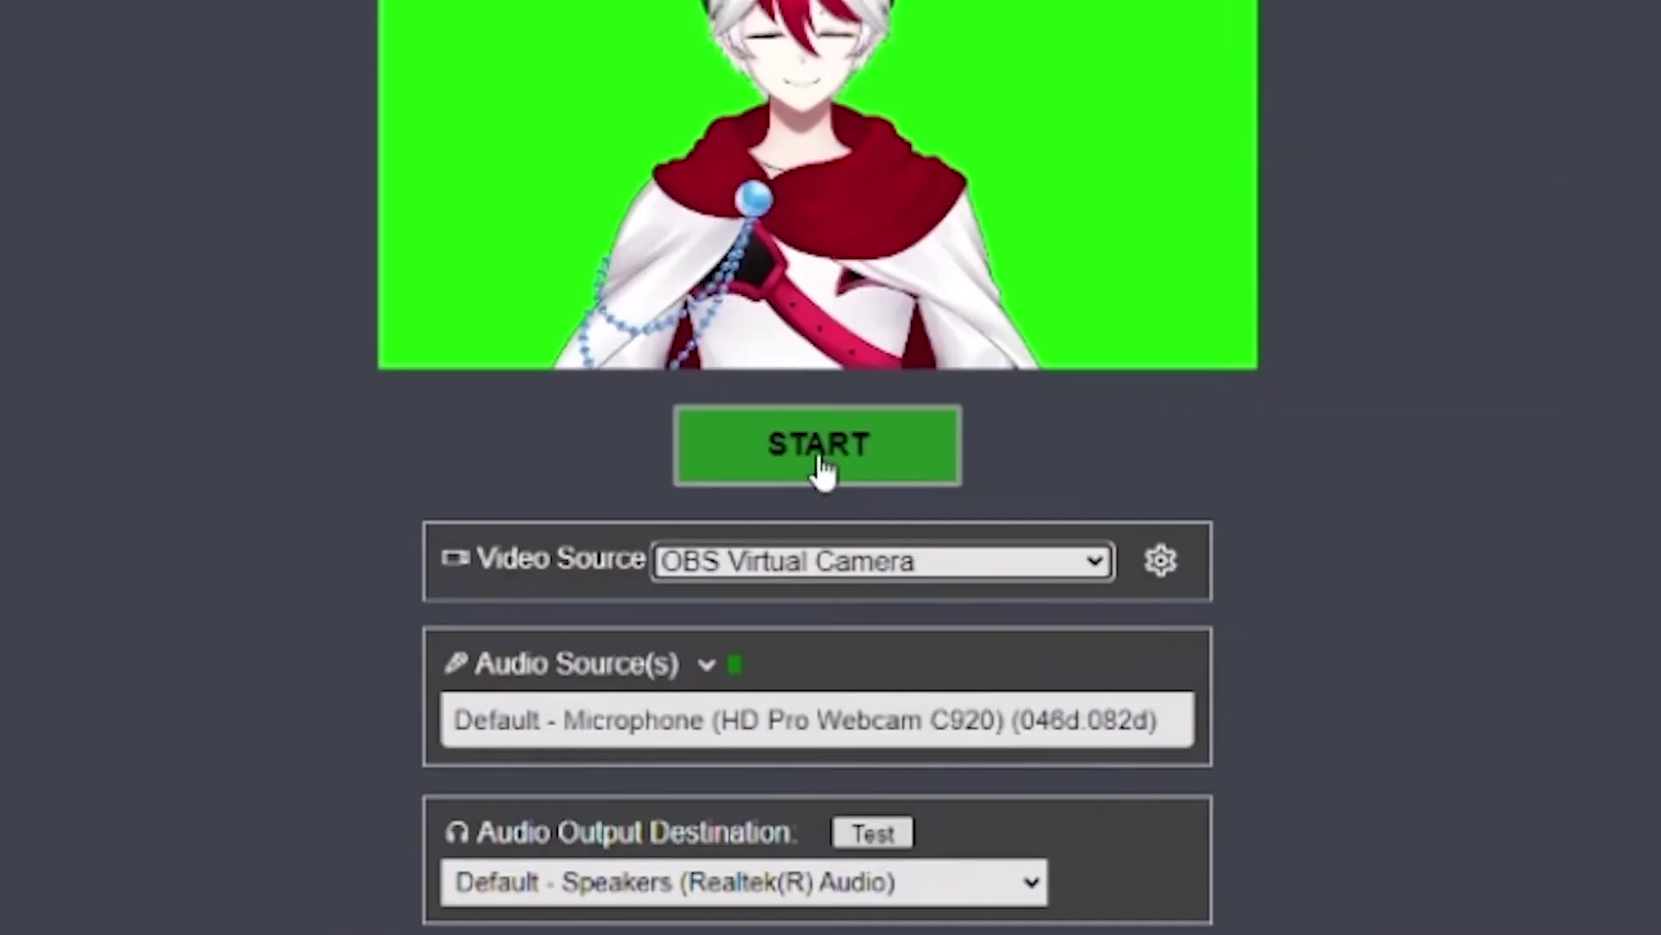
click(821, 467)
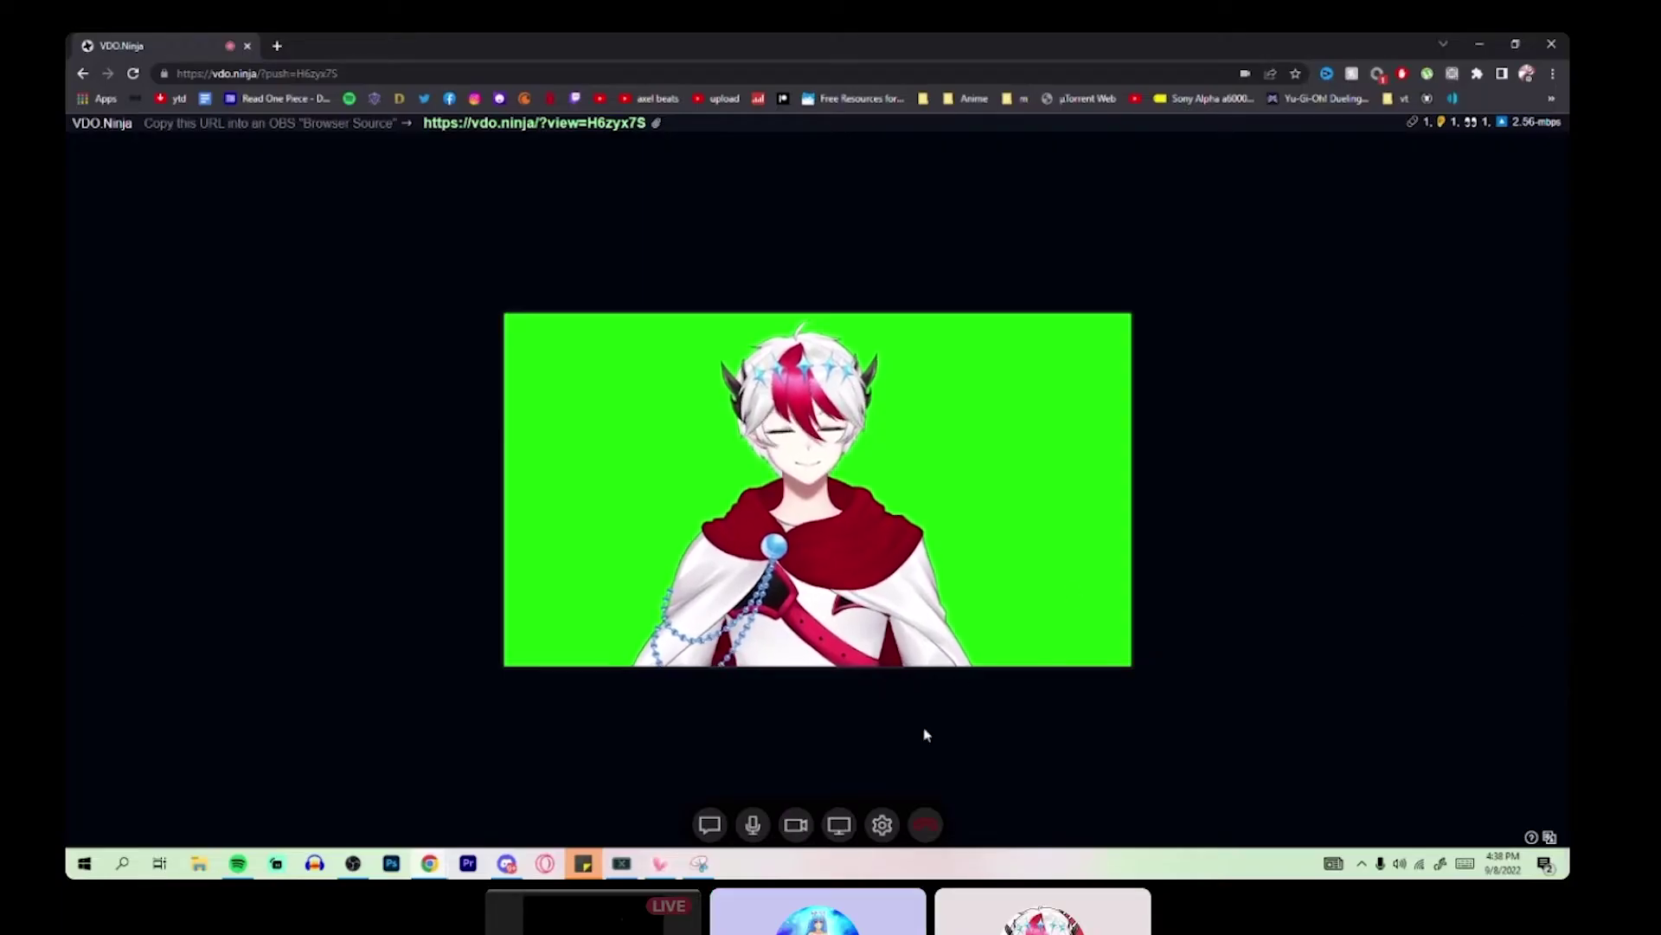
Switch the VDO.Ninja video source setting to Max Resolution (1920x1080)
click(883, 825)
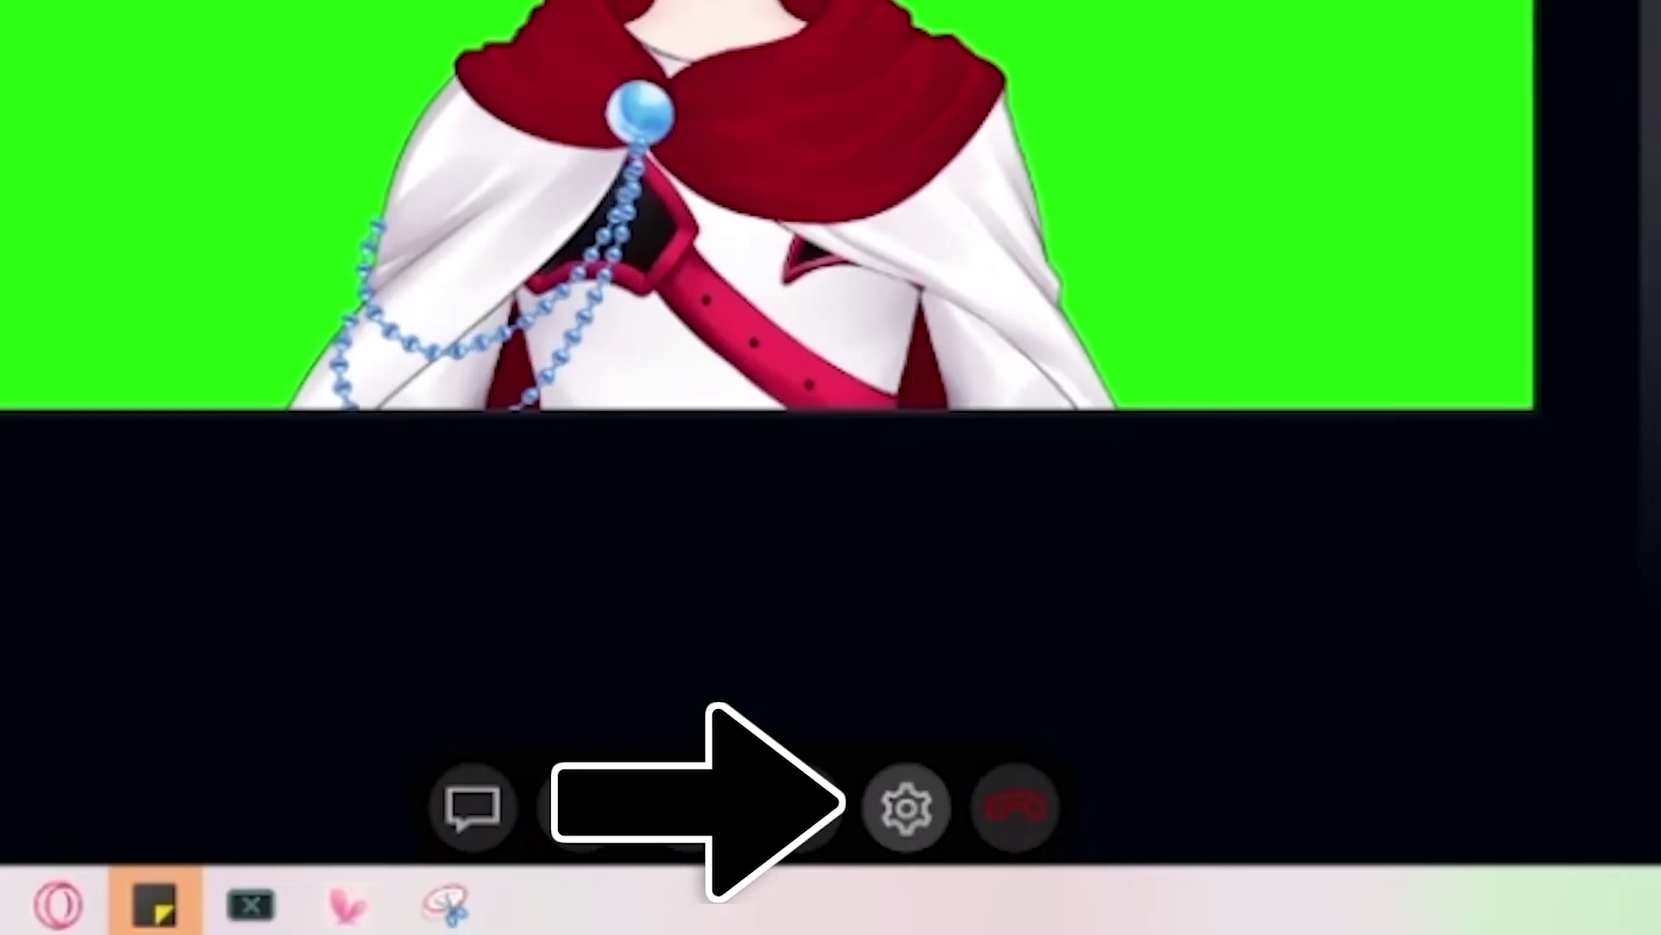
click(1524, 149)
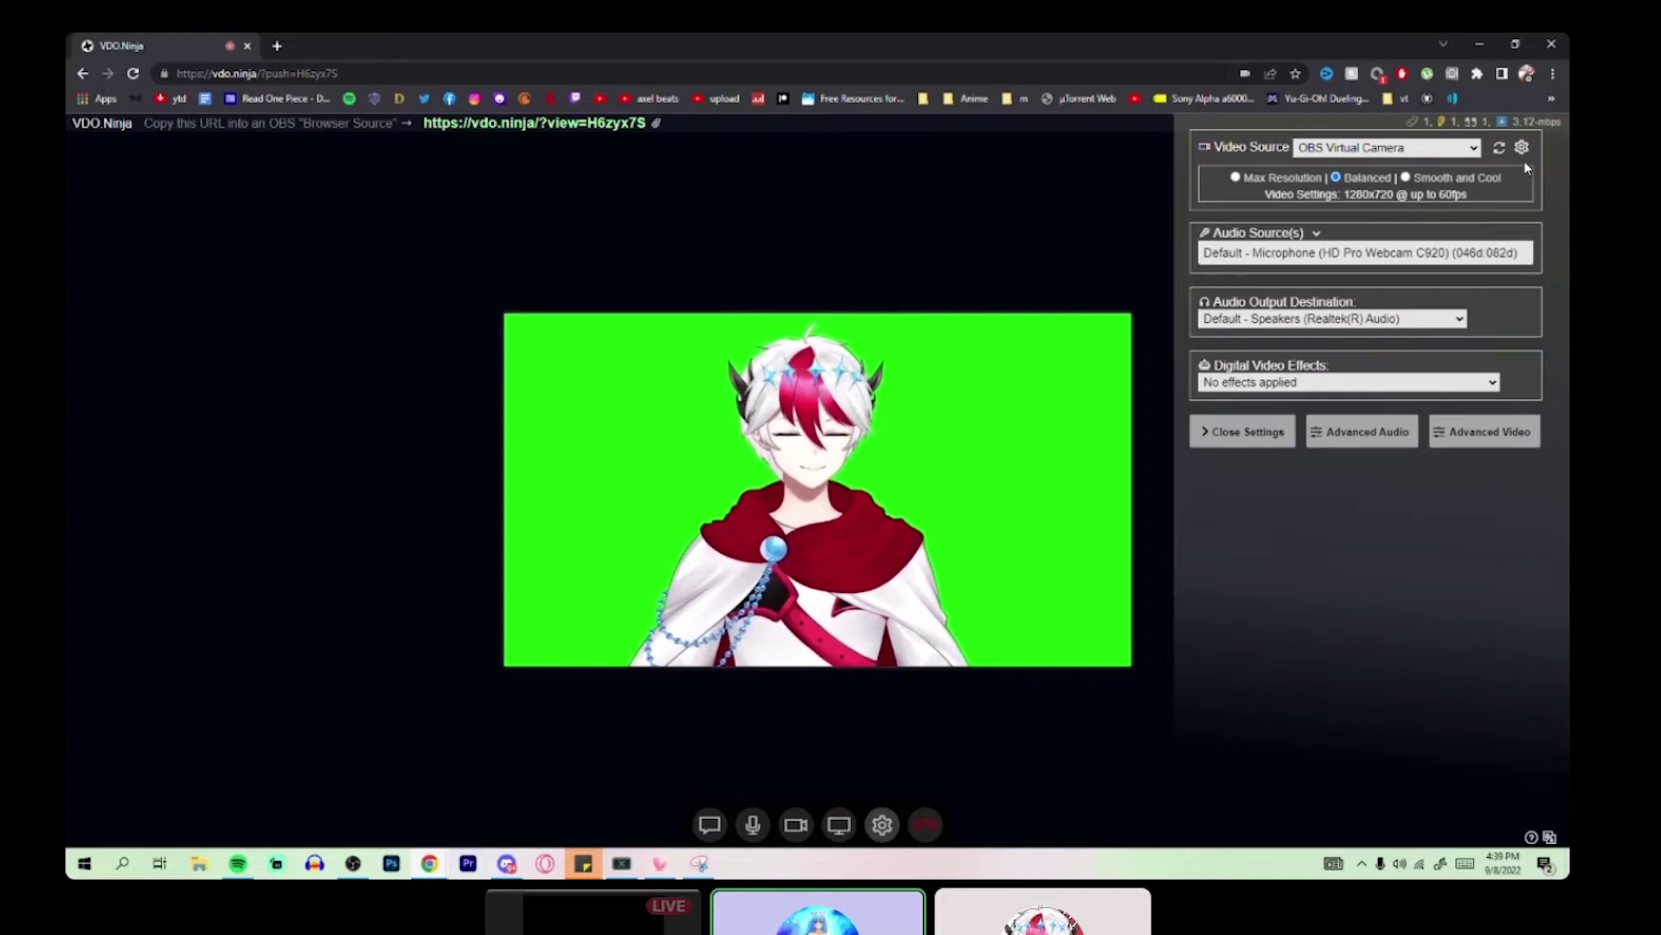
click(1237, 178)
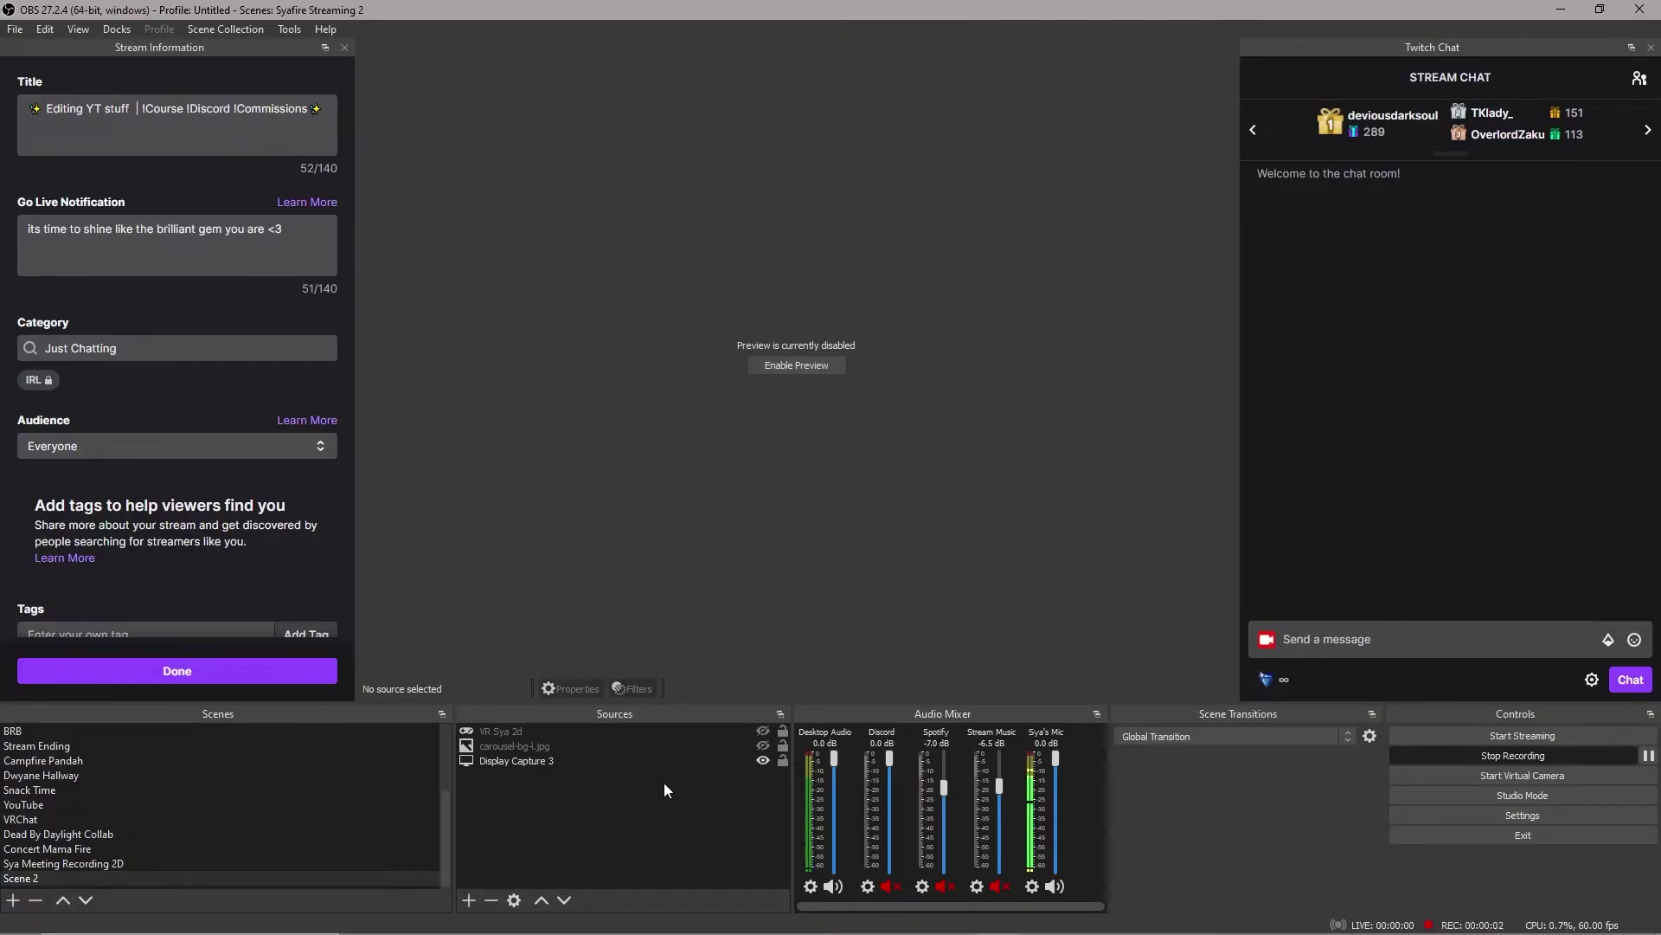
Add a Browser source named 'VTuber Friend' at 1920×1080 to Scene 2
right_click(645, 787)
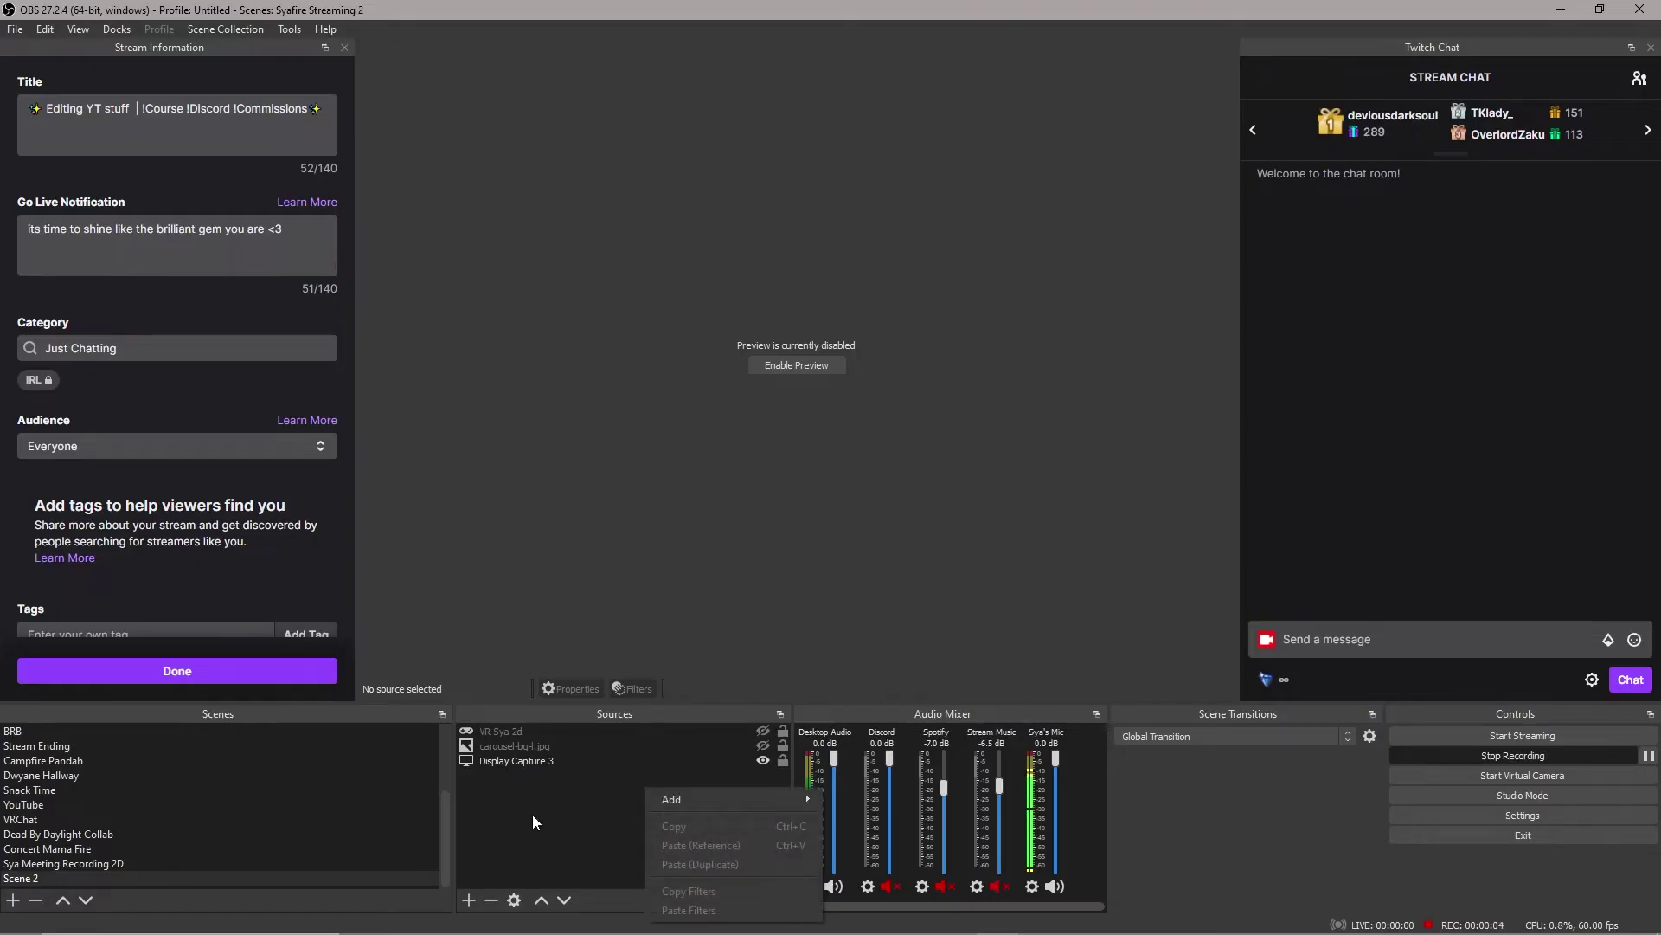
mouse_move(685, 799)
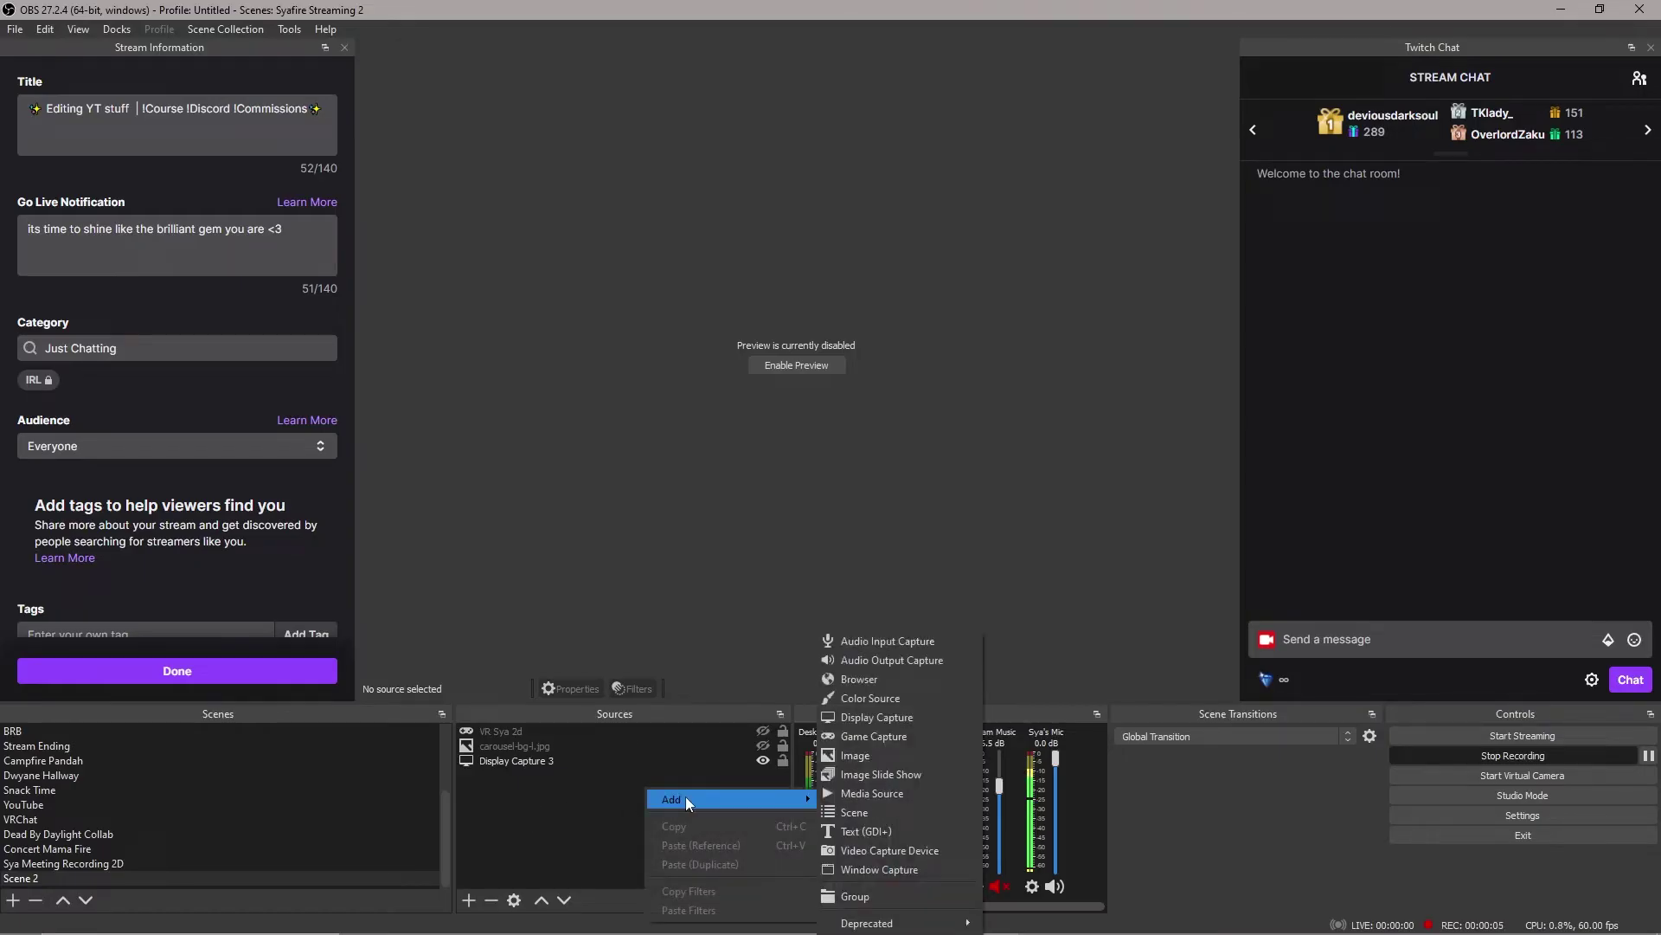
click(885, 682)
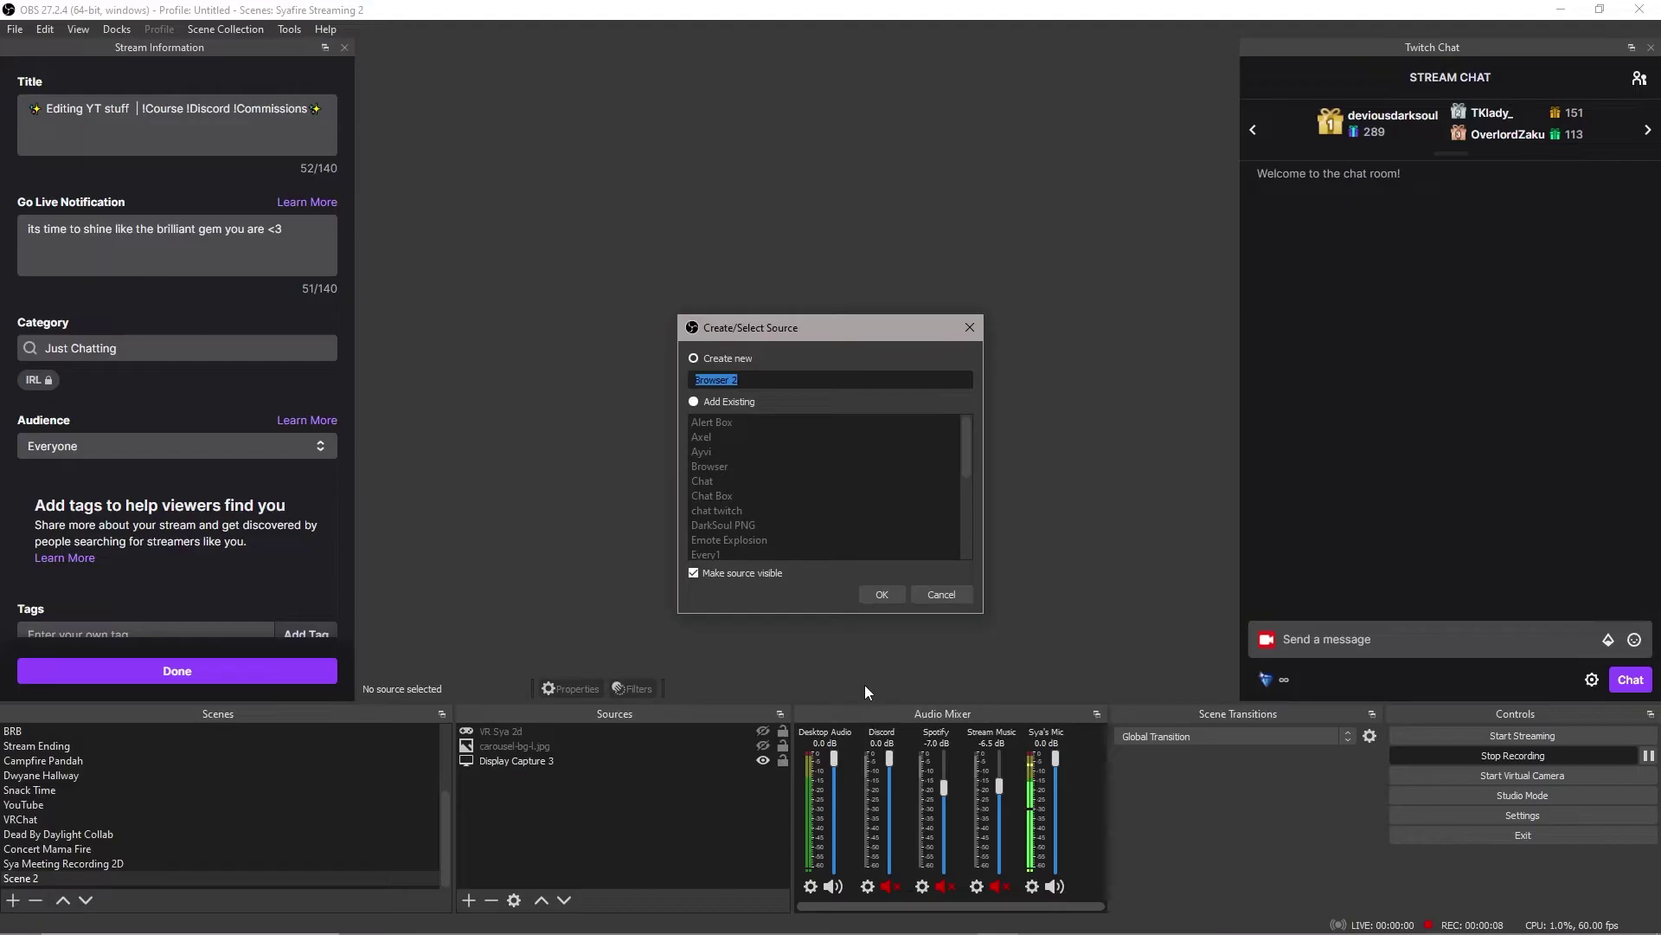
text(VTuber Friend)
key(Return)
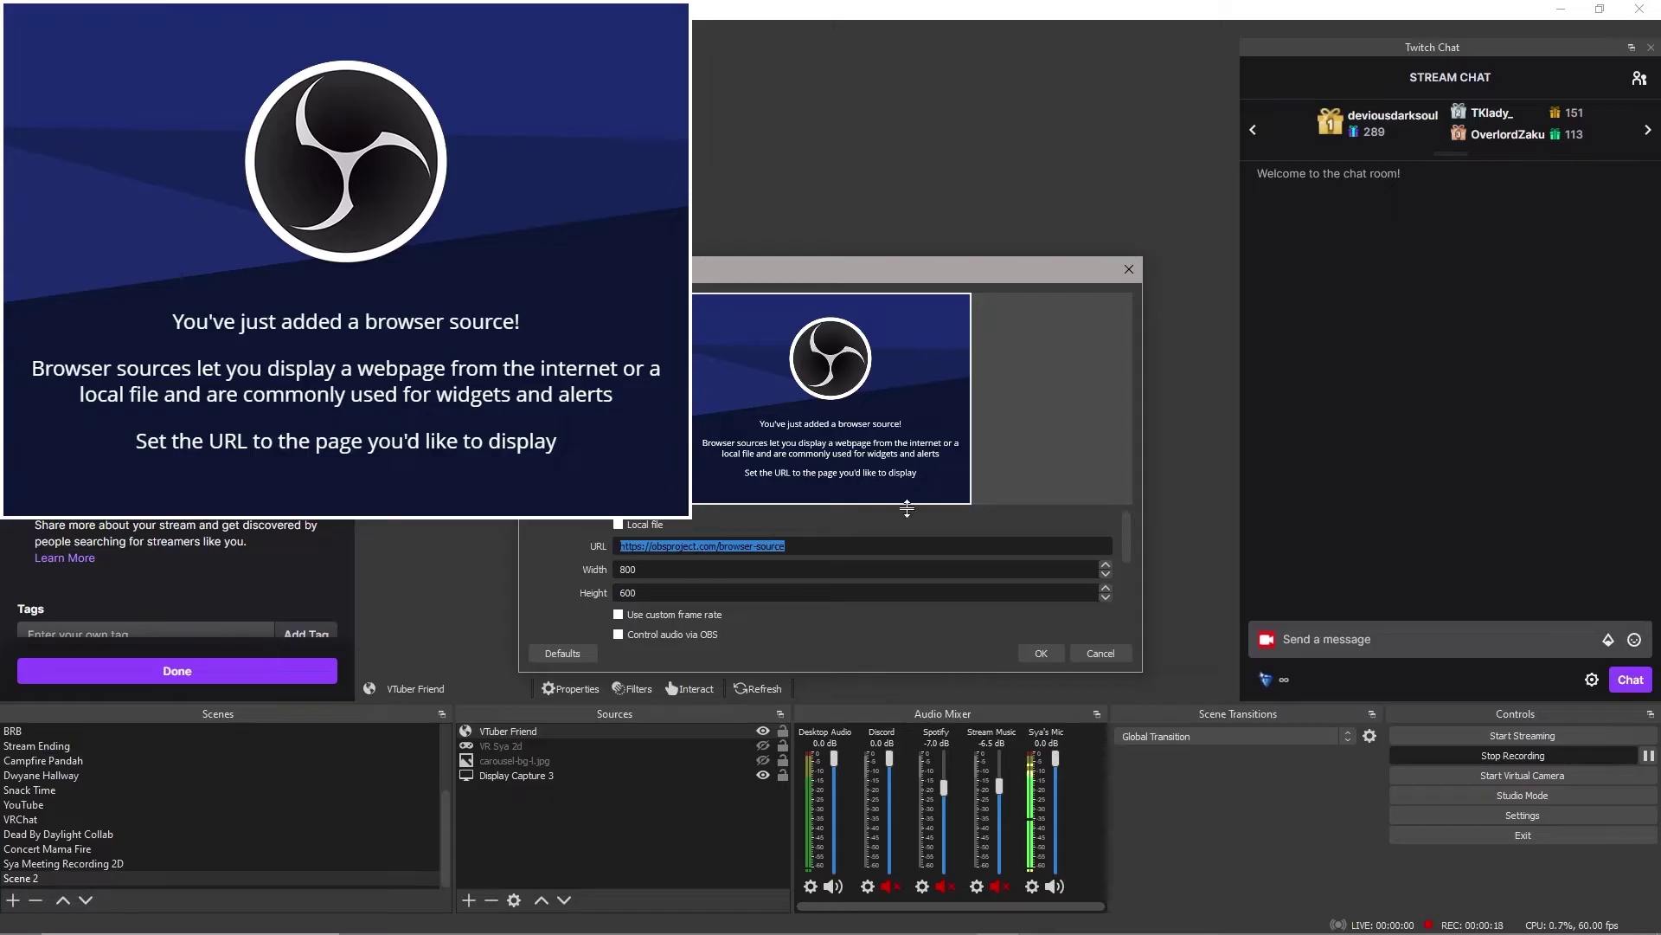
click(597, 547)
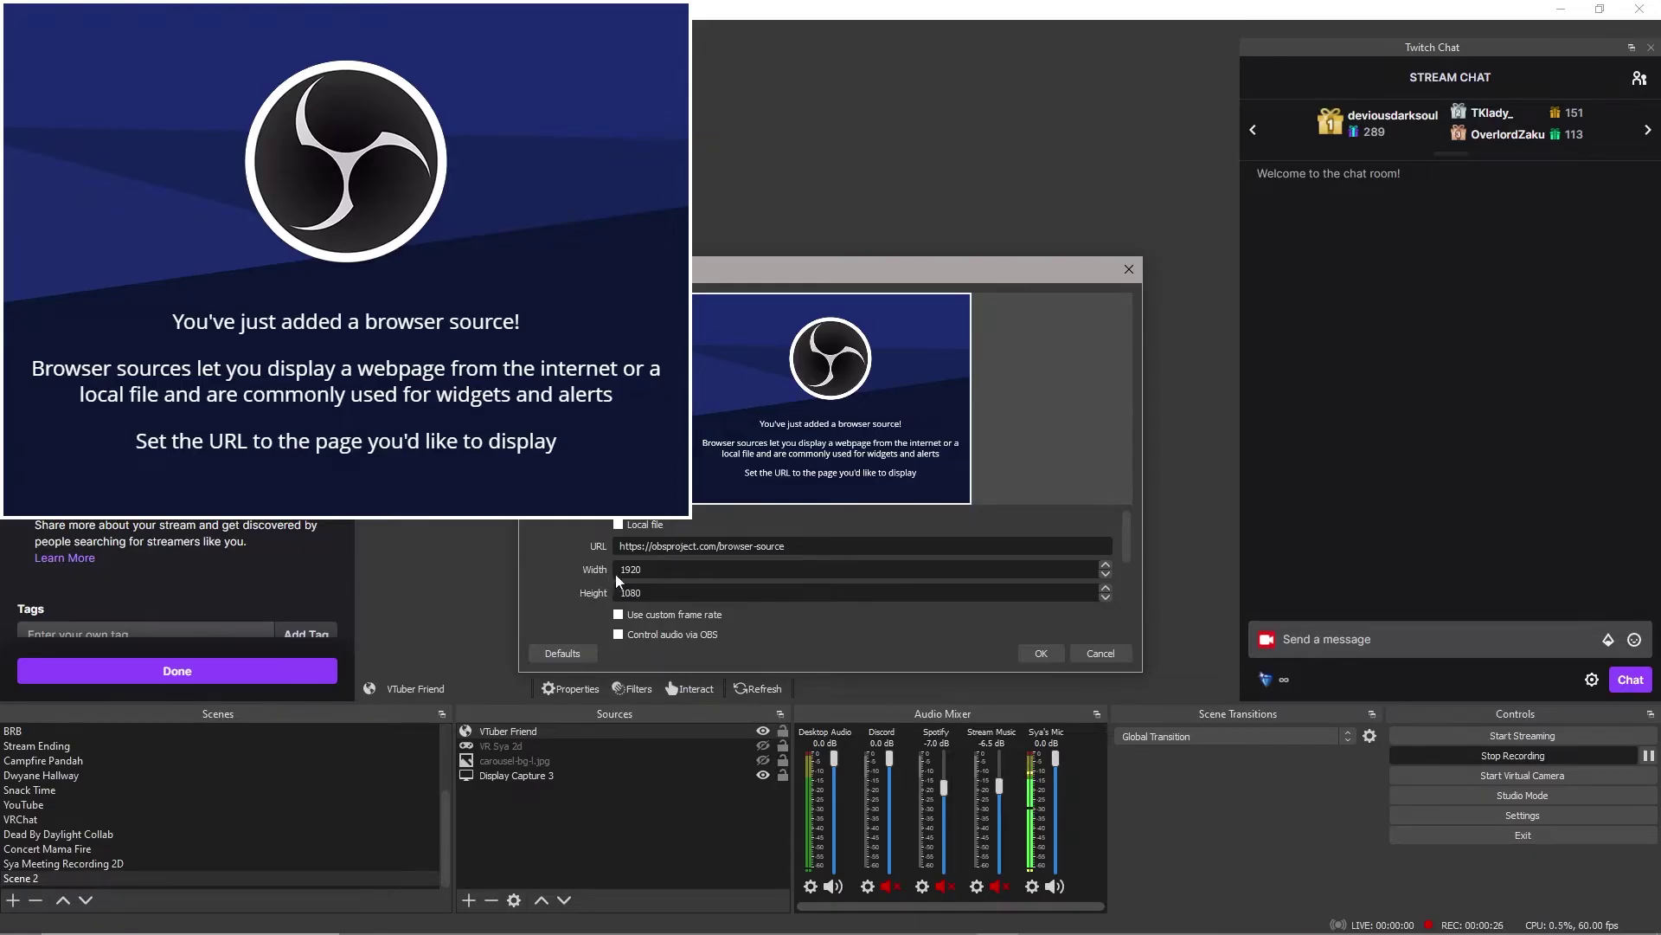
key(Return)
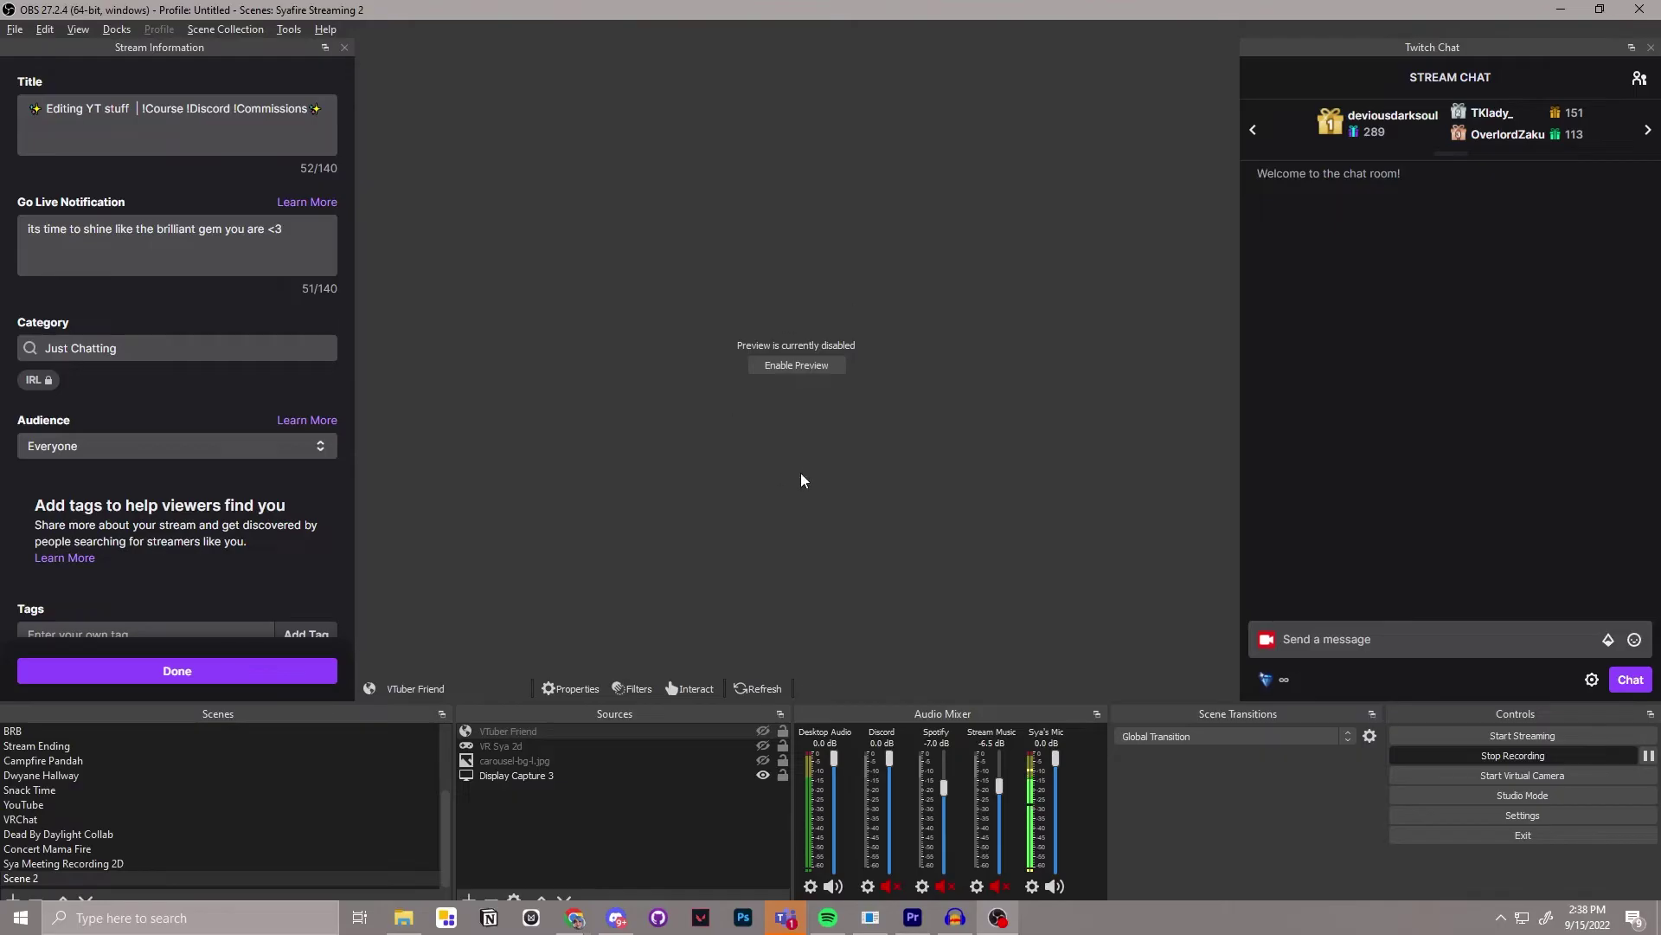
Add a Chroma Key effect filter to VTuber Friend, keeping the key colour on Green
right_click(564, 727)
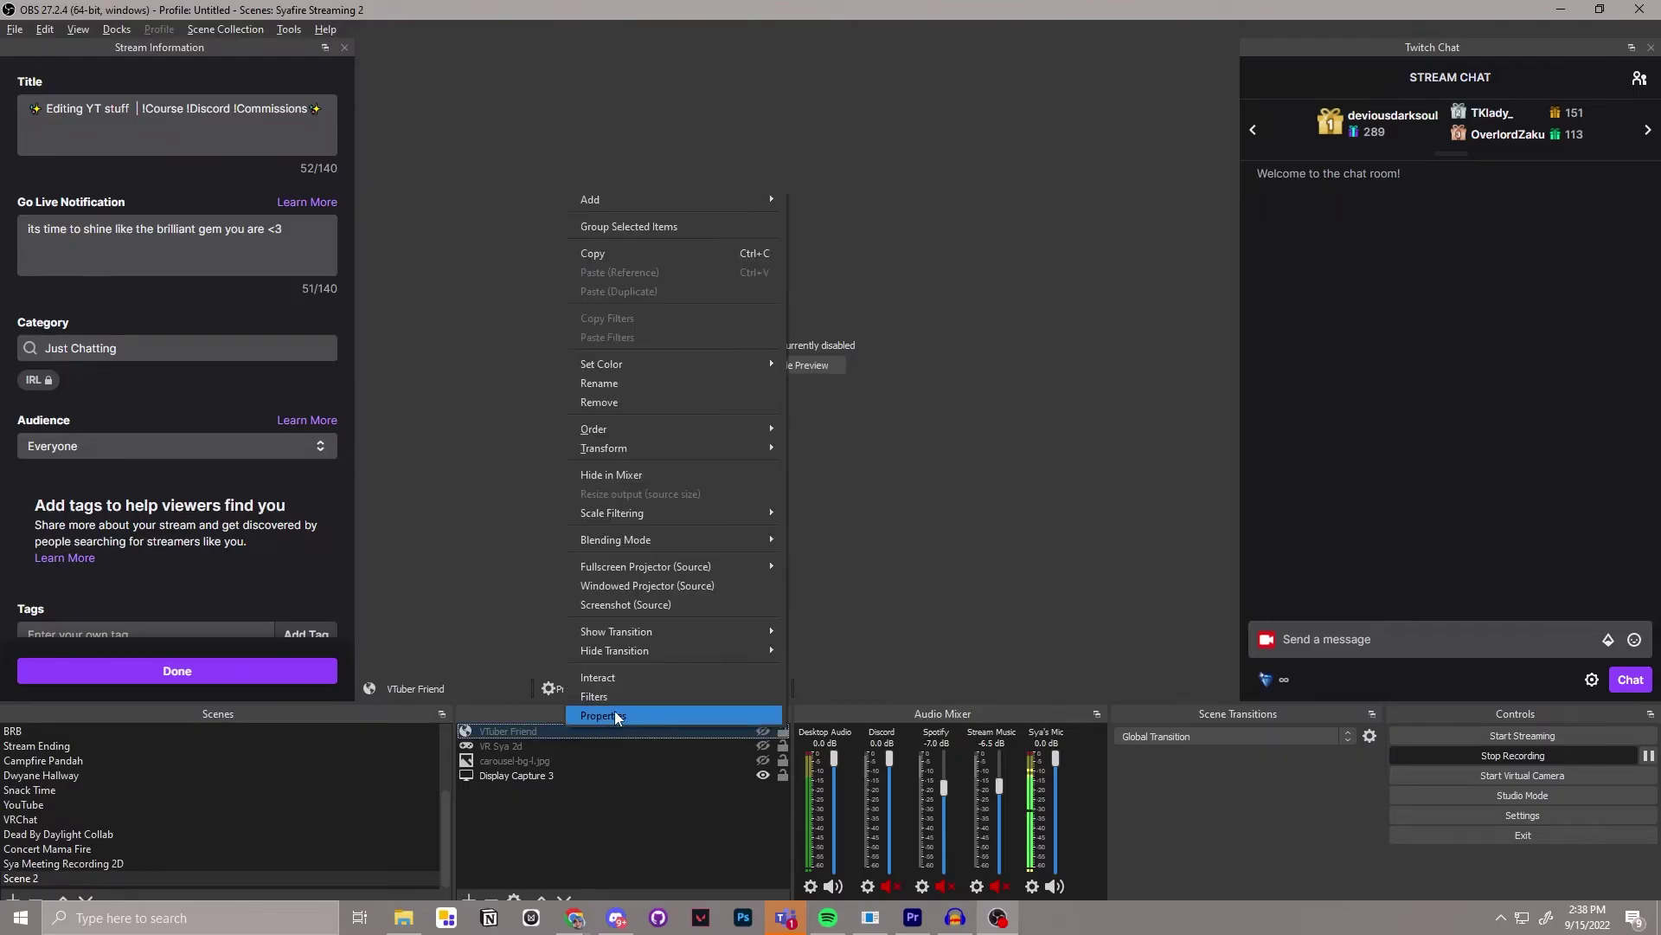
click(636, 696)
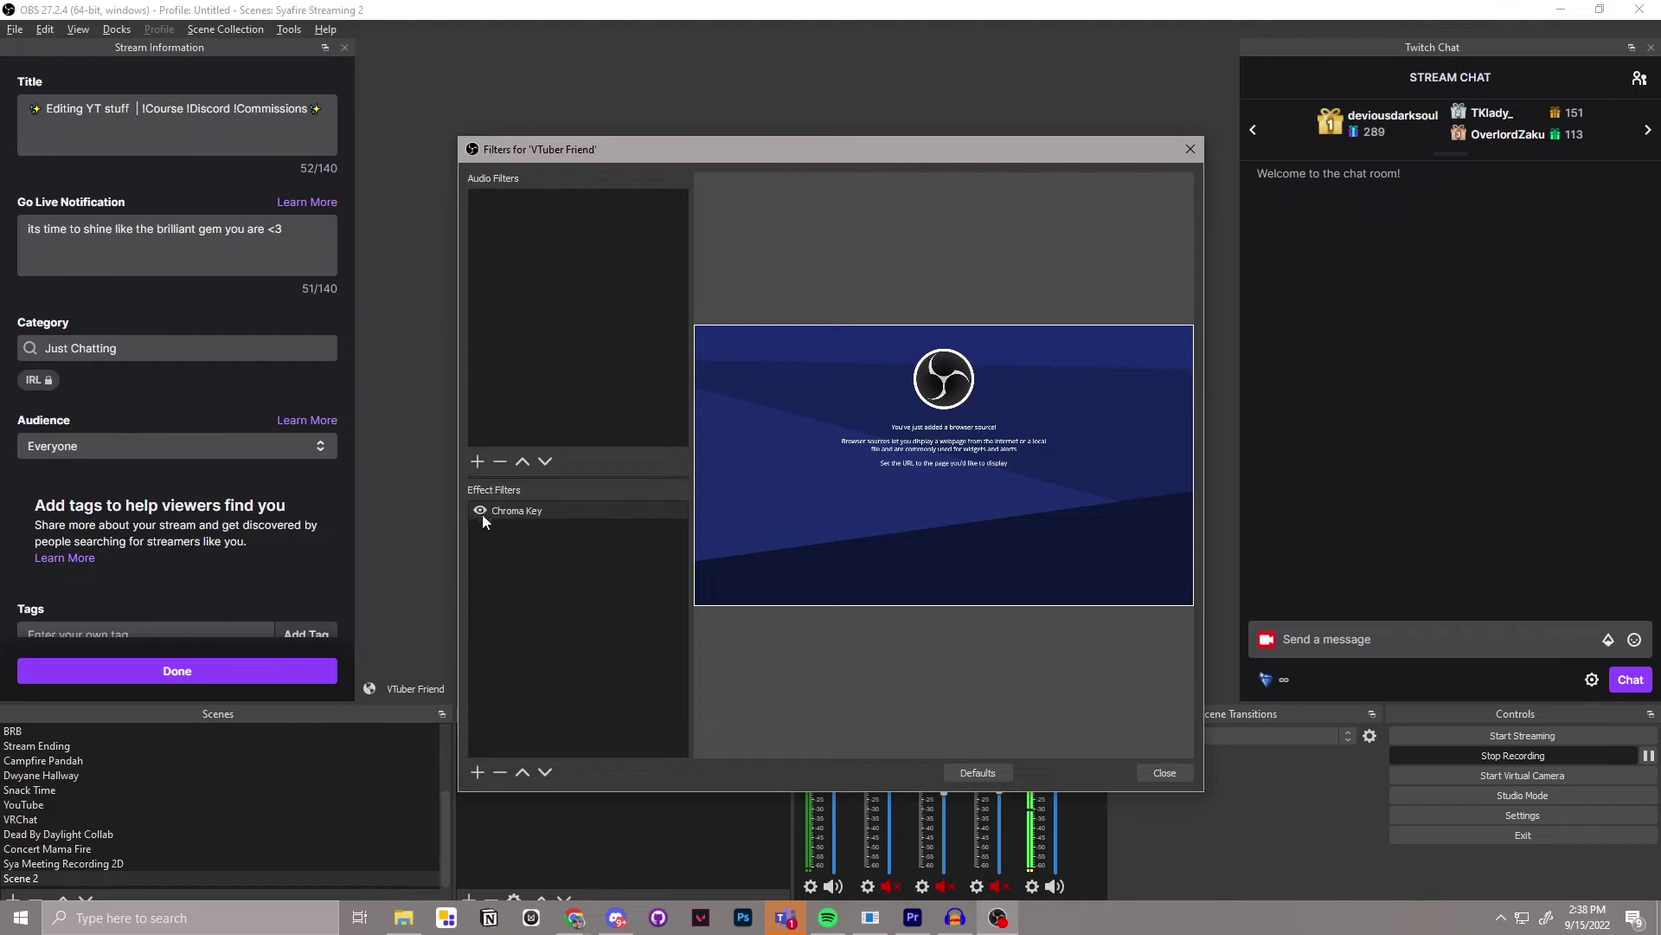
click(479, 773)
click(550, 506)
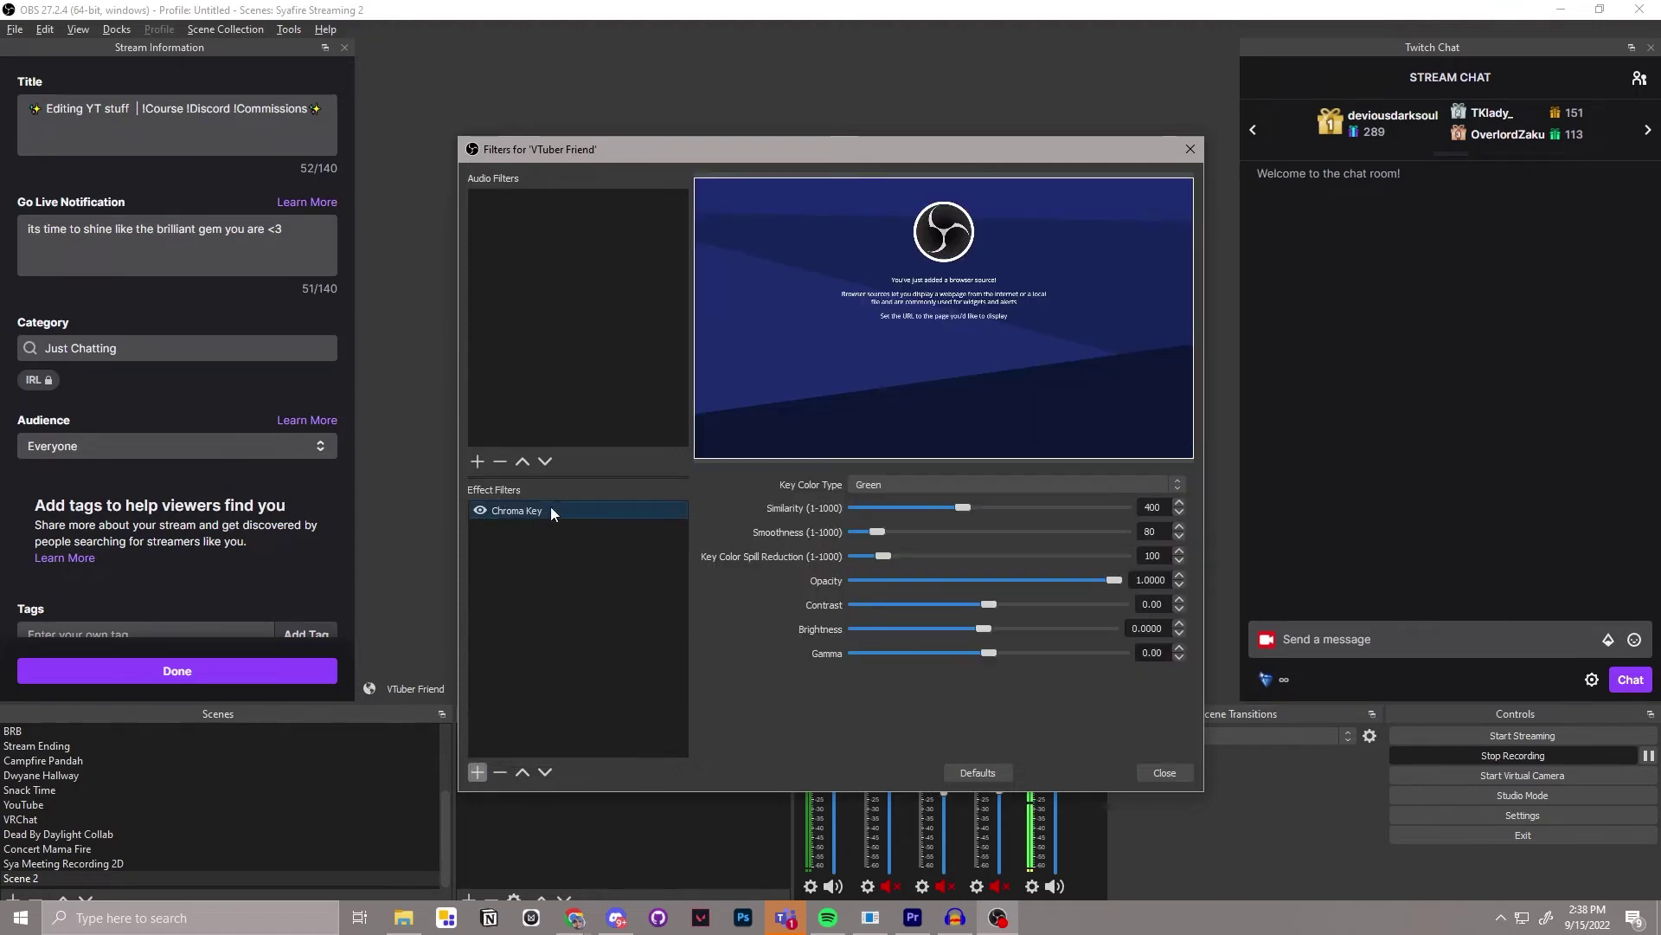
click(947, 487)
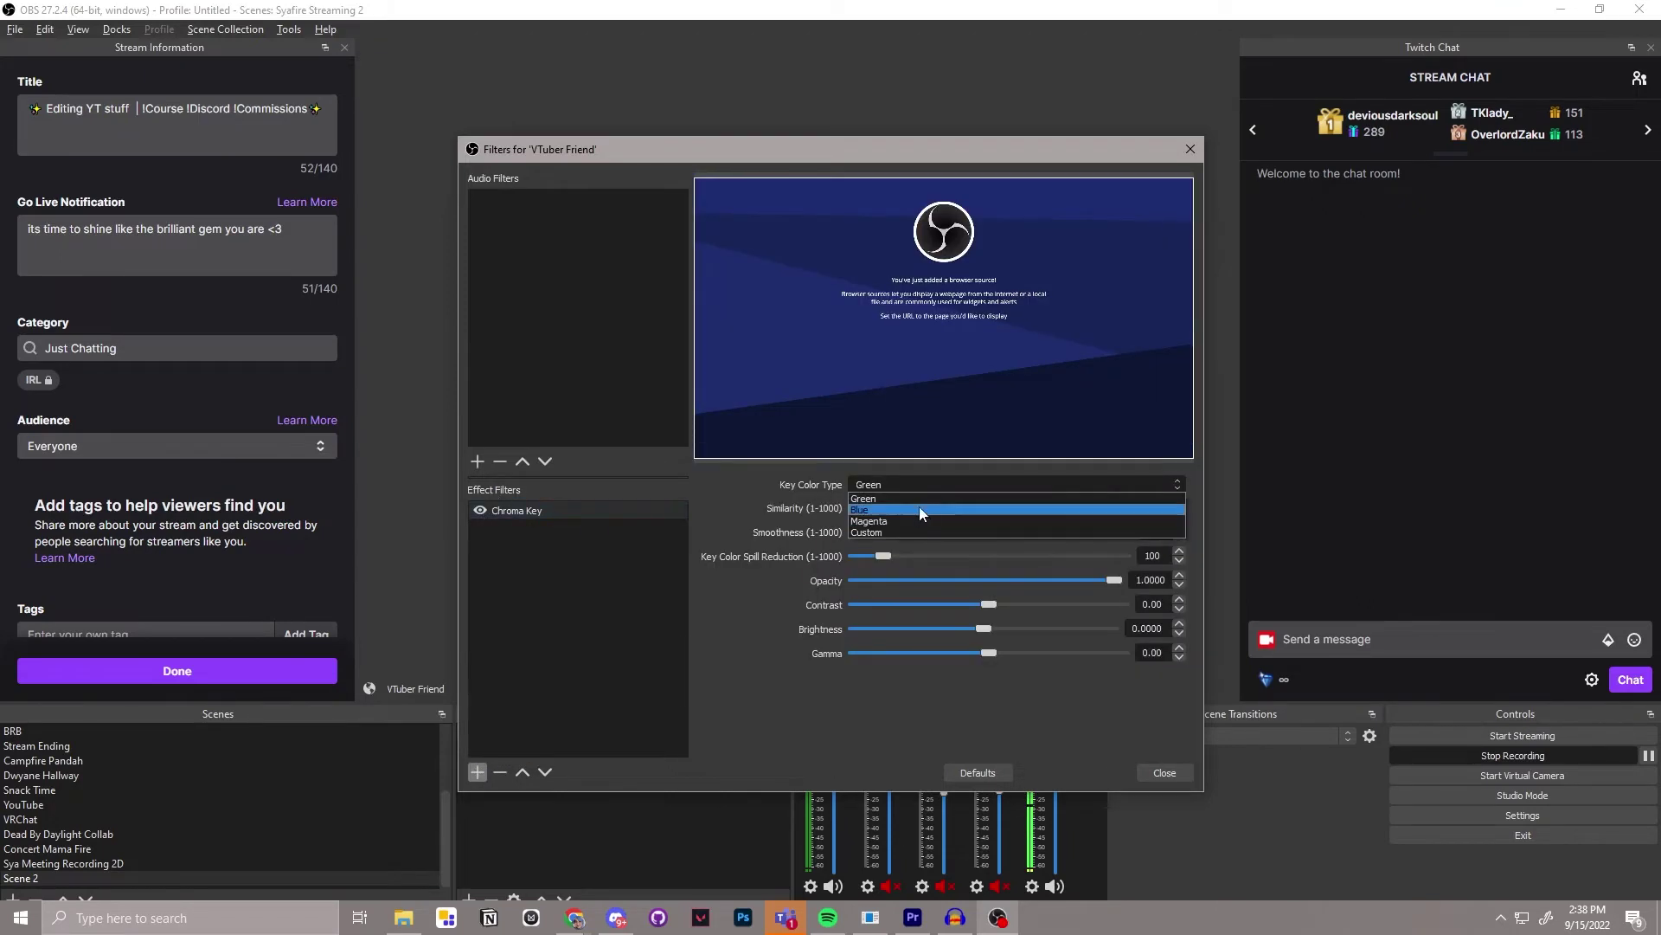
click(734, 504)
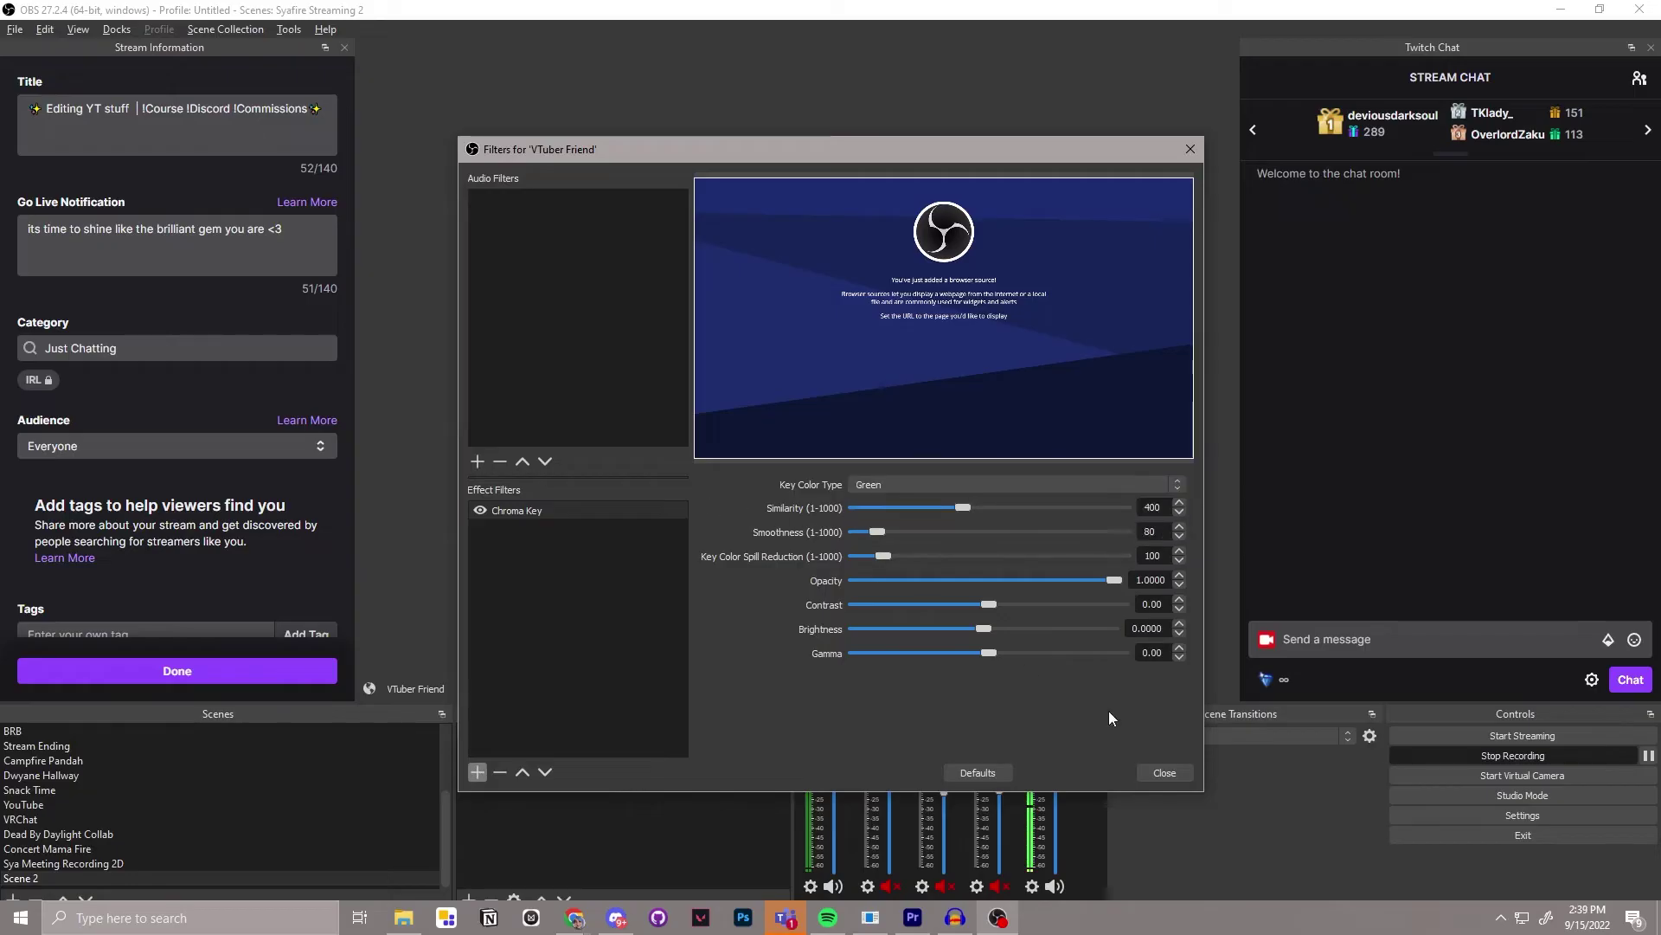
click(1164, 773)
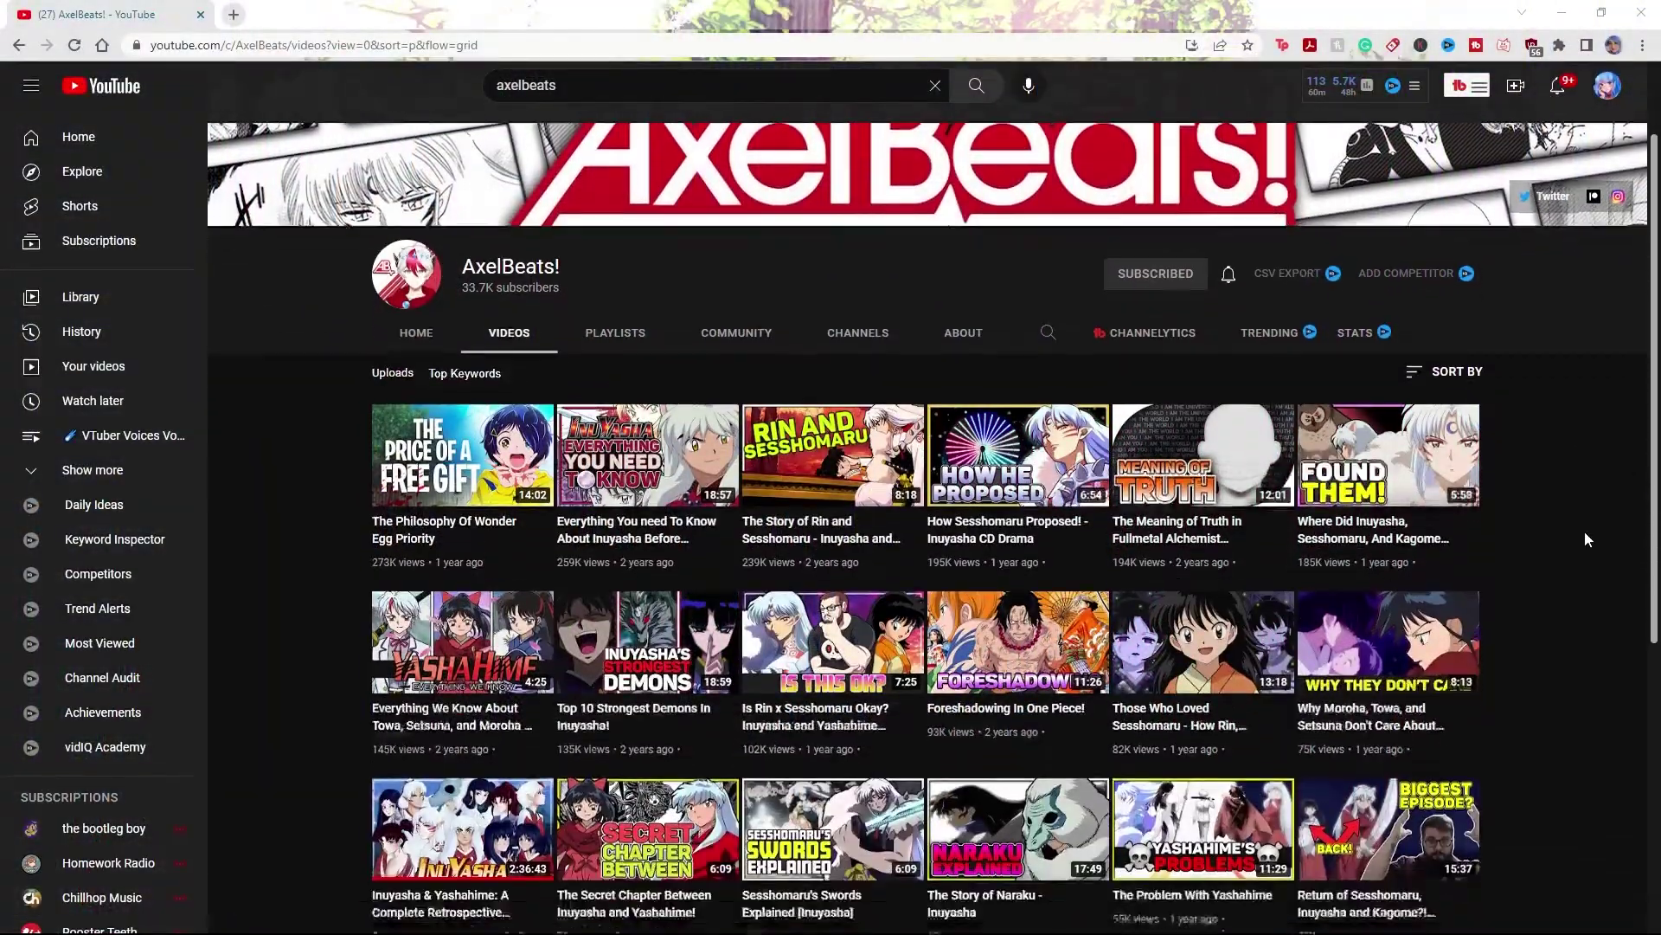
scroll(1585, 531, down, 4)
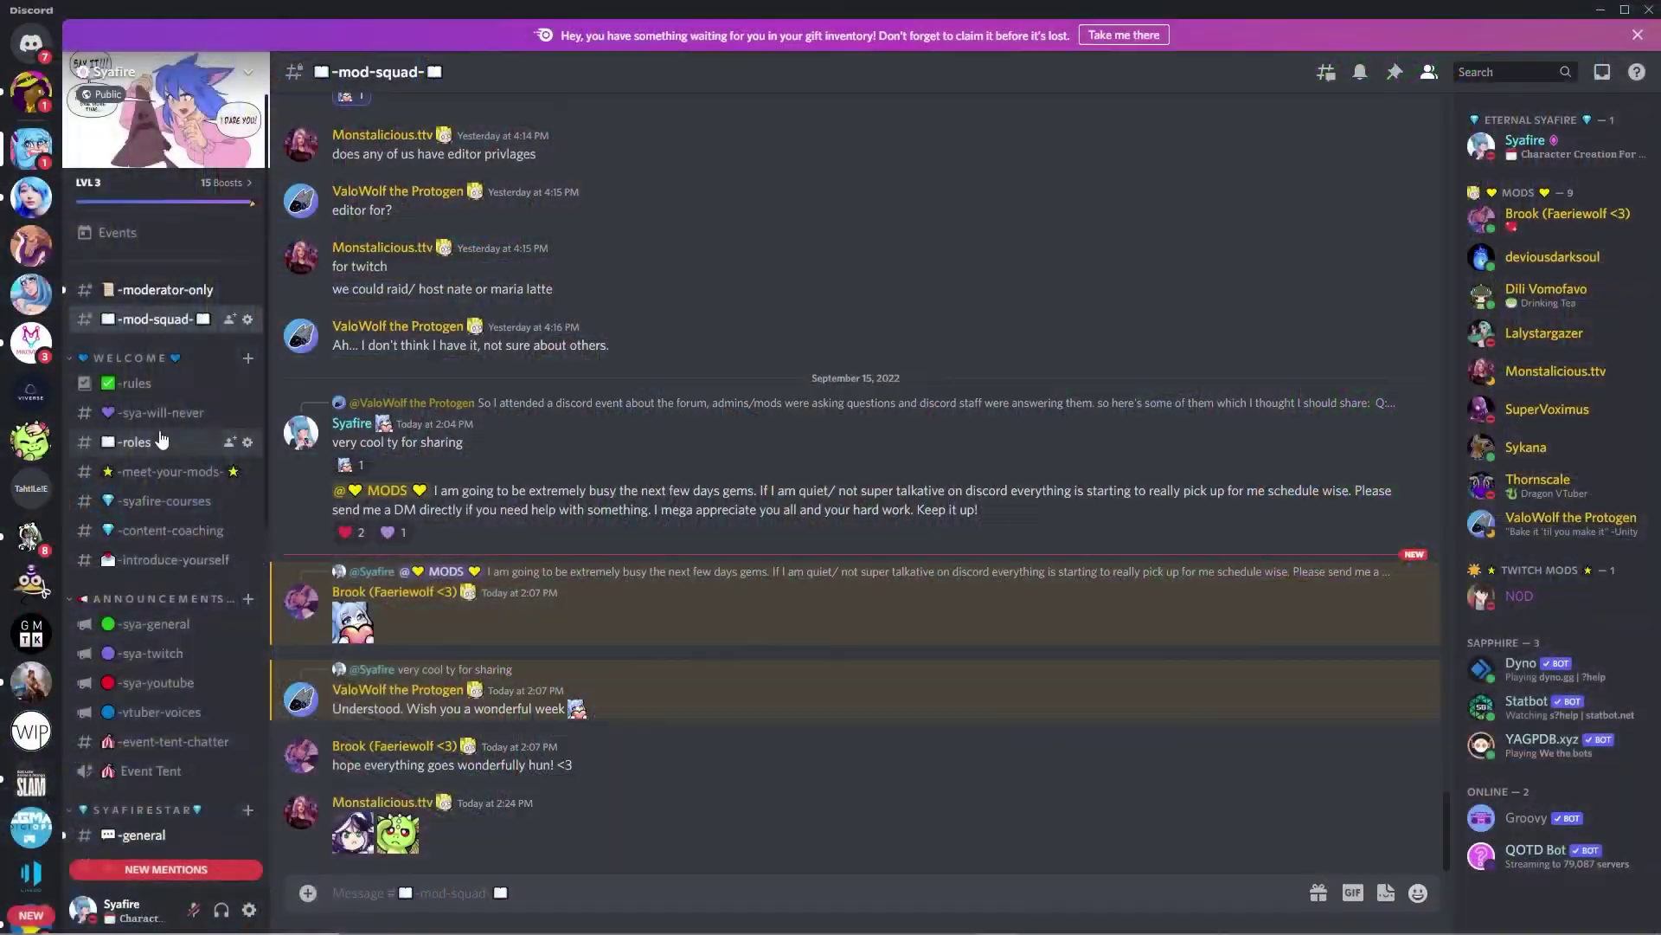
Open the -questions channel under LIBRARY and scroll through its latest messages
scroll(190, 522, down, 10)
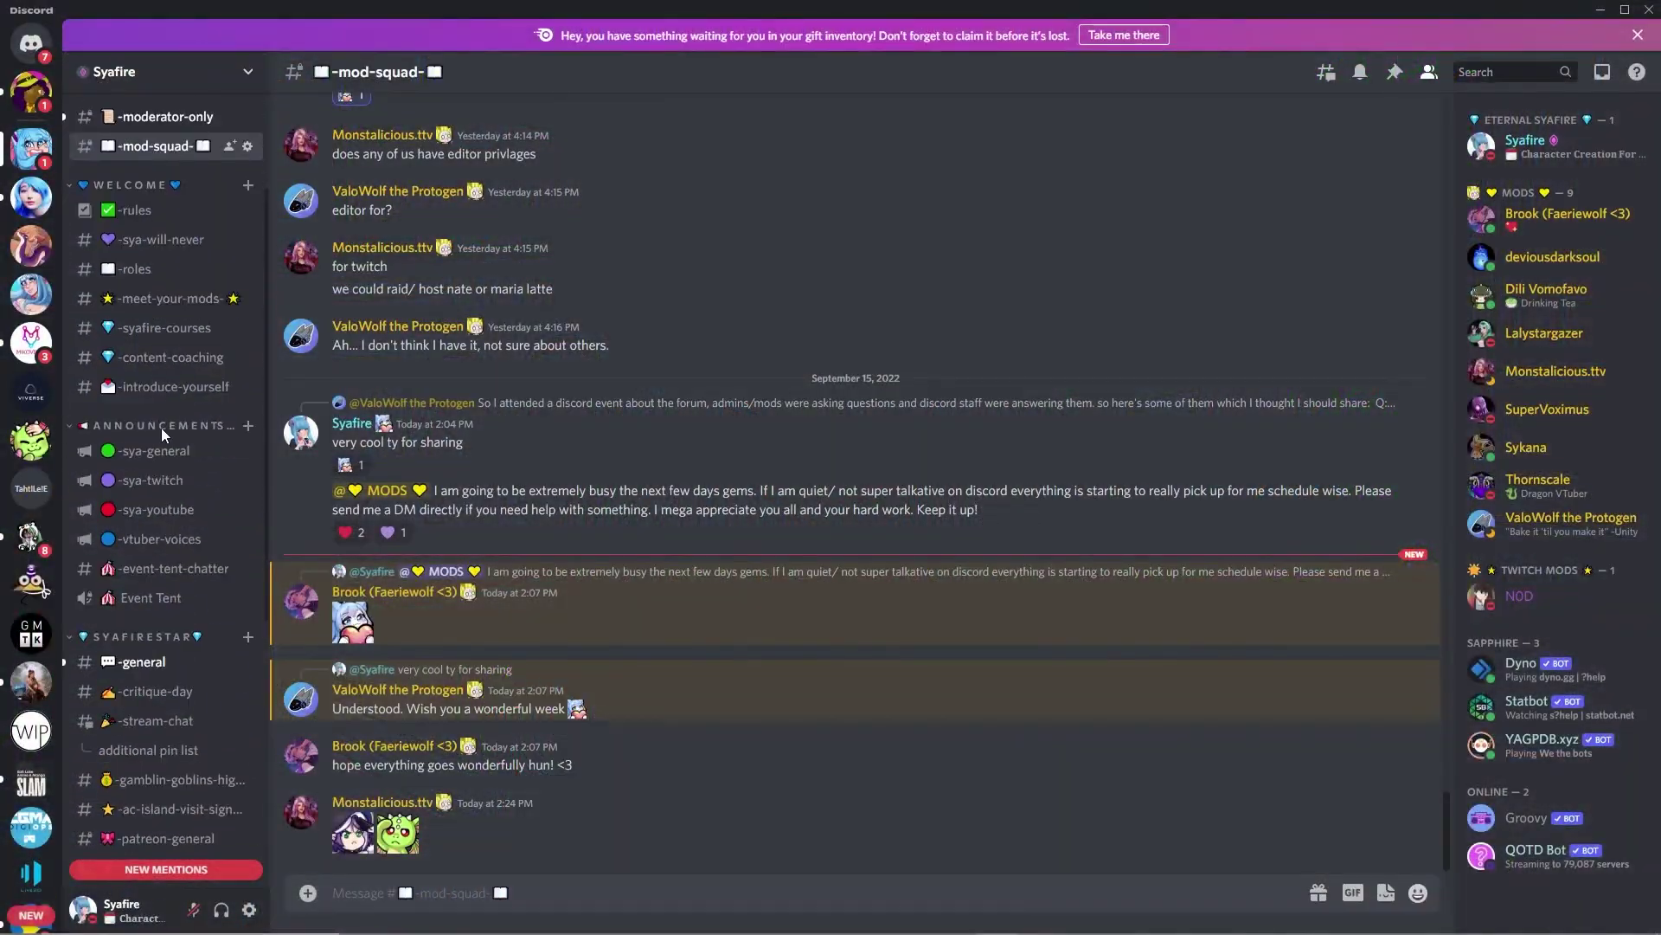
click(198, 556)
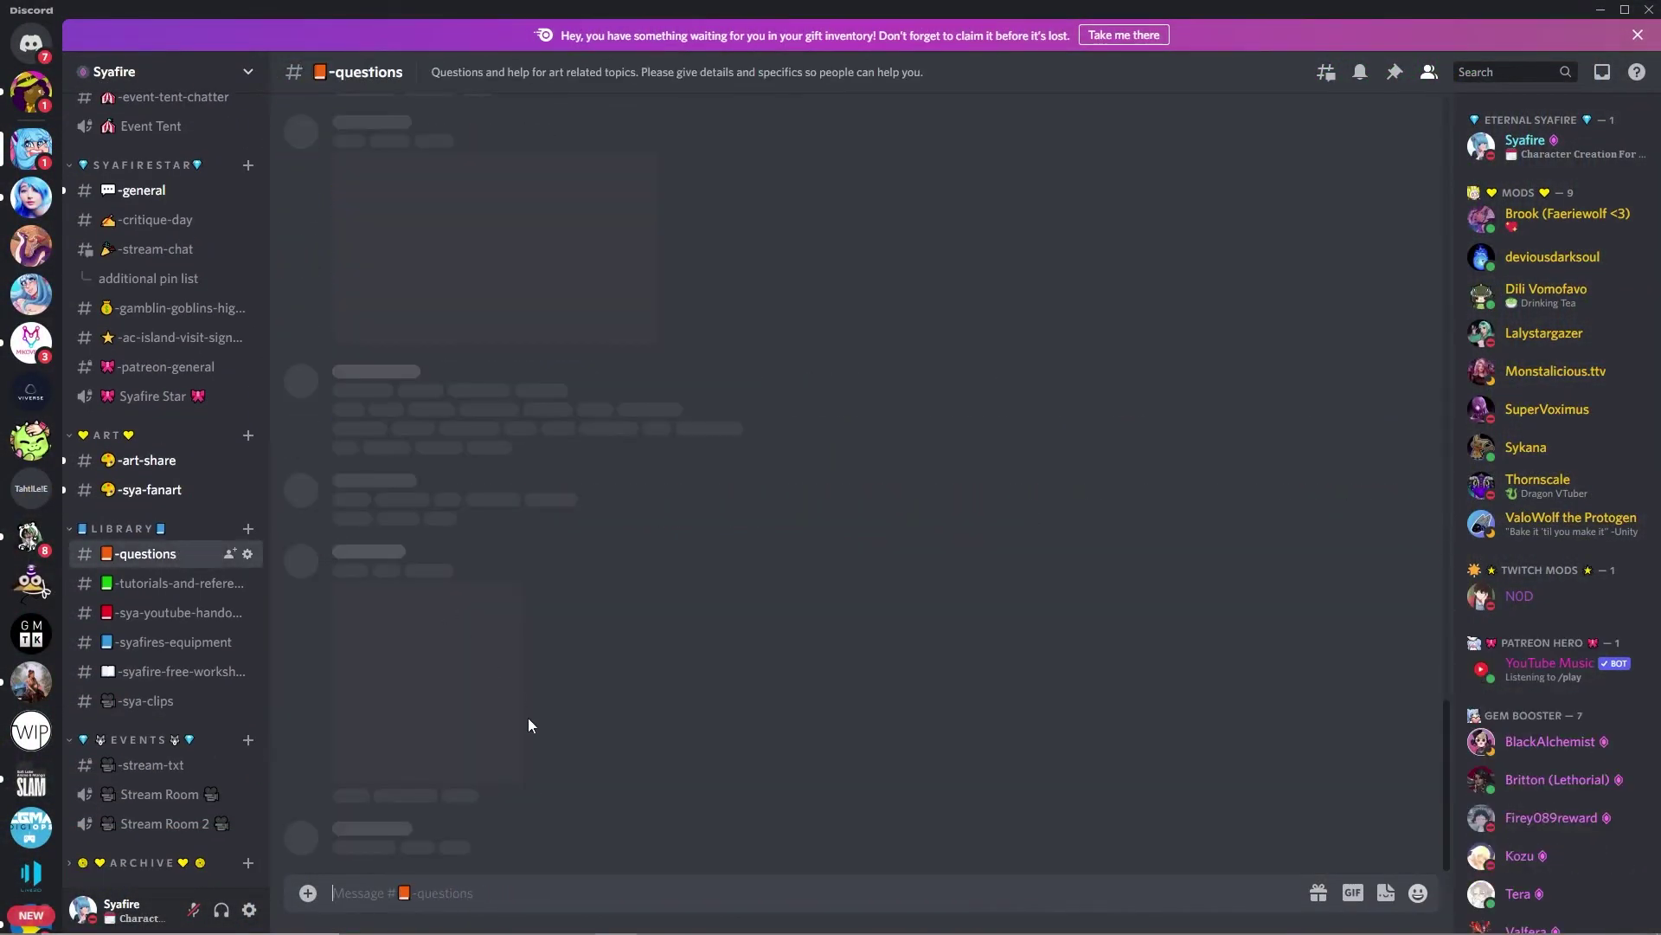
scroll(534, 706, down, 5)
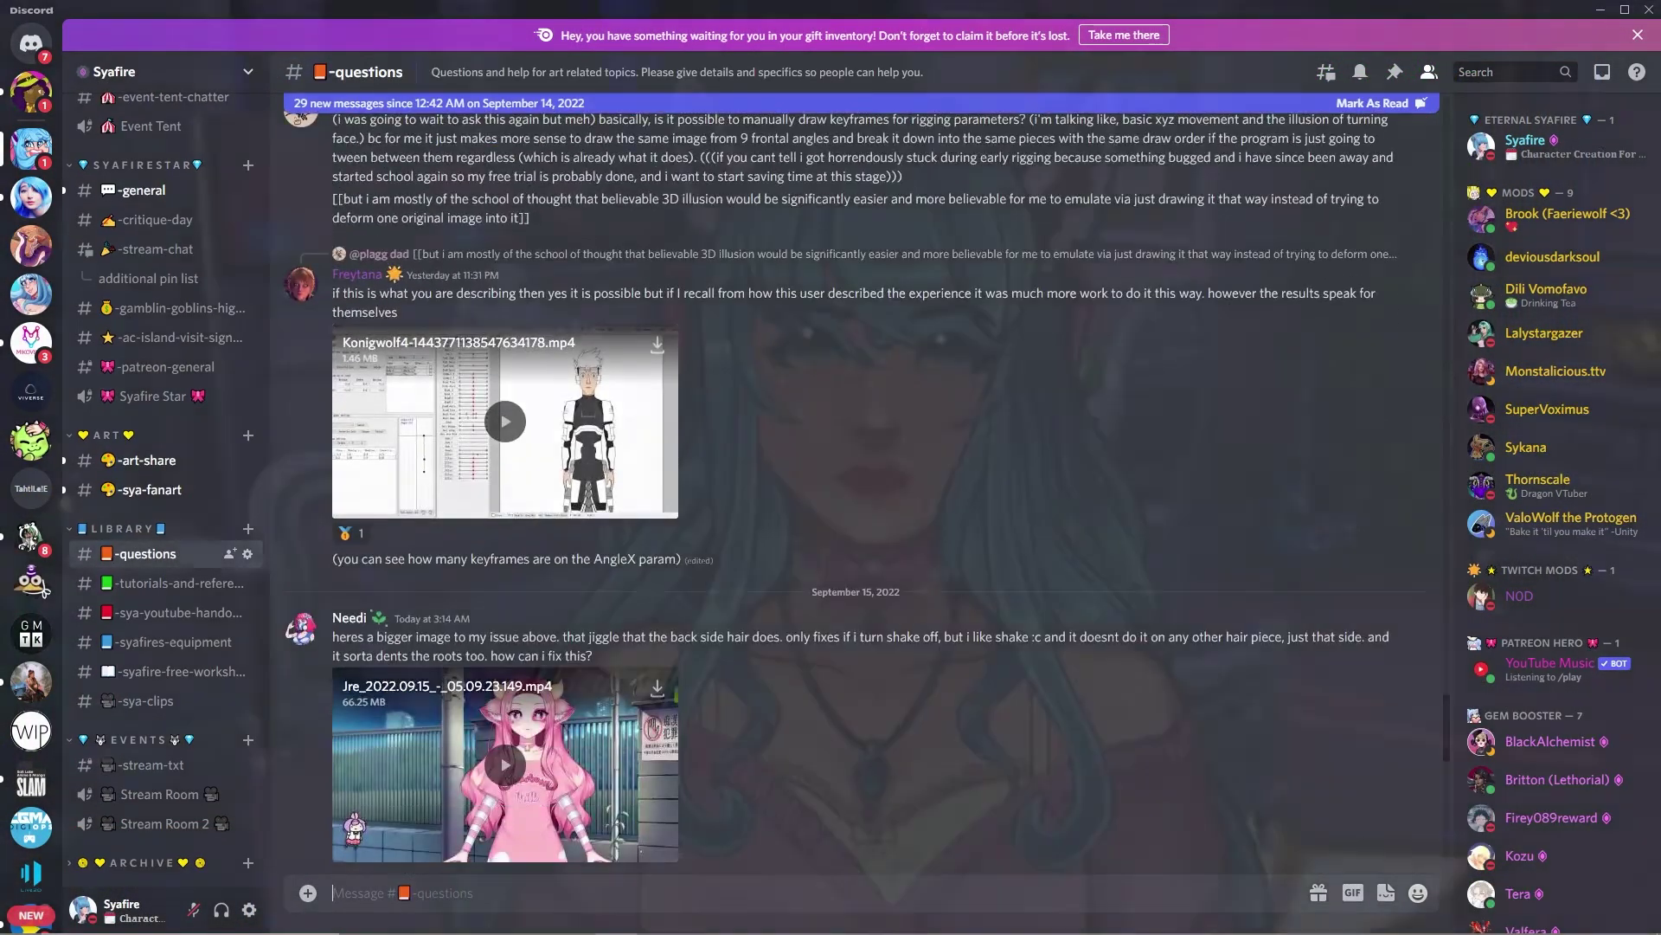